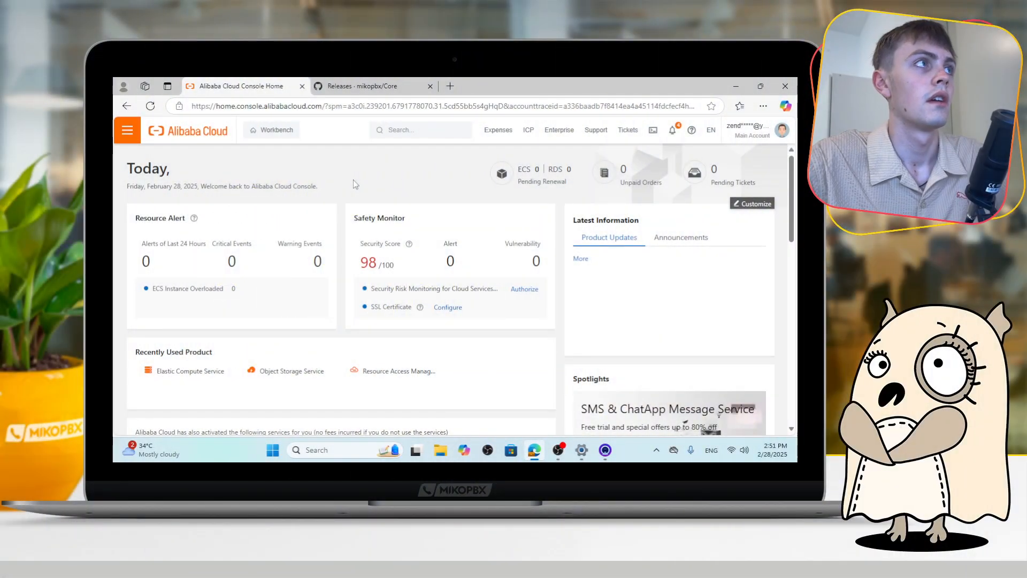
Examine the downloadable assets of the MikoPBX 2024.2.111-dev release on GitHub, especially the raw image.
click(127, 130)
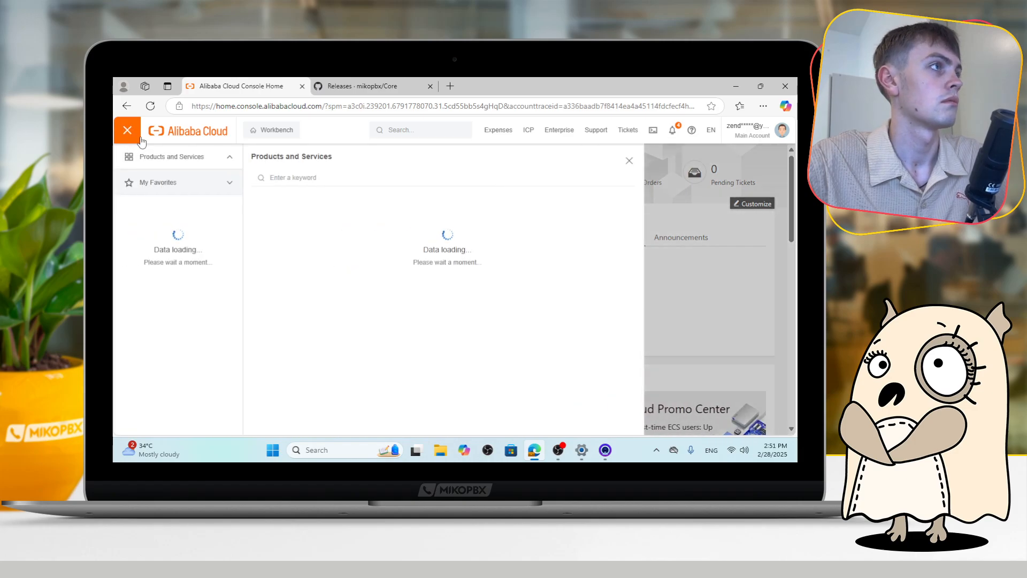
click(351, 91)
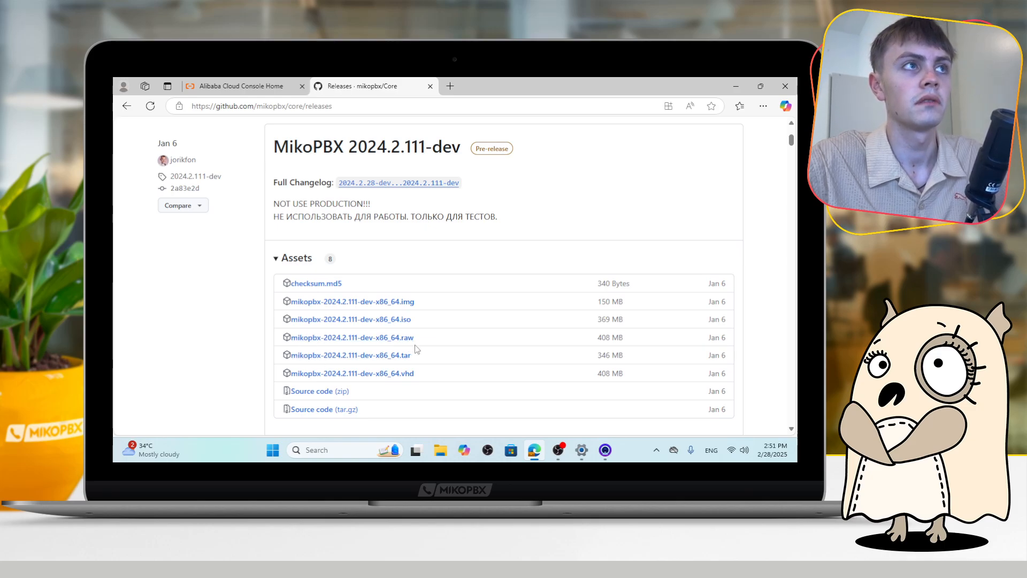
scroll(241, 268, up, 3)
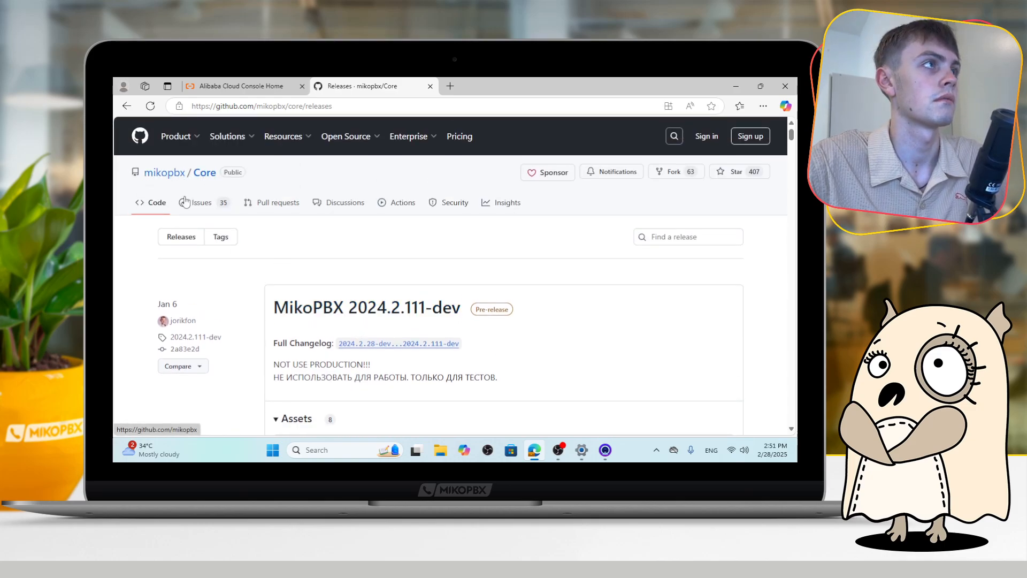
scroll(366, 274, down, 3)
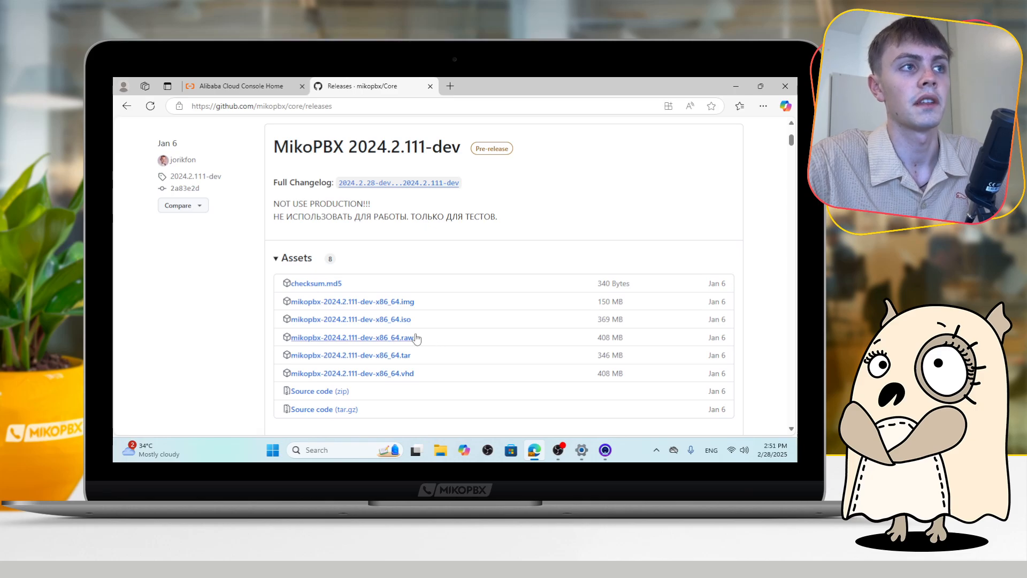
click(224, 86)
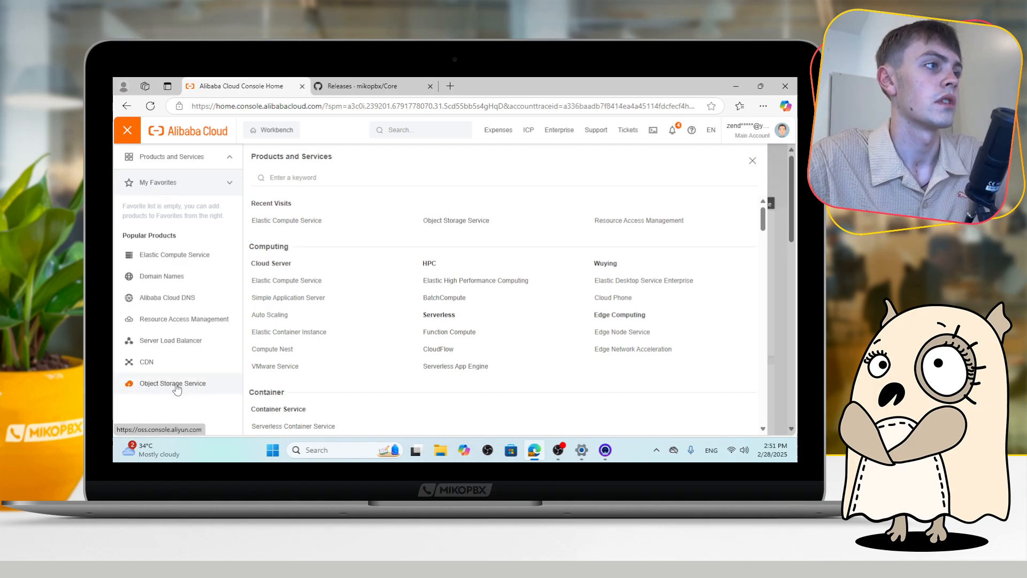
Open the Object Storage Service console from the Alibaba Cloud product list and show its buckets.
click(177, 389)
click(231, 86)
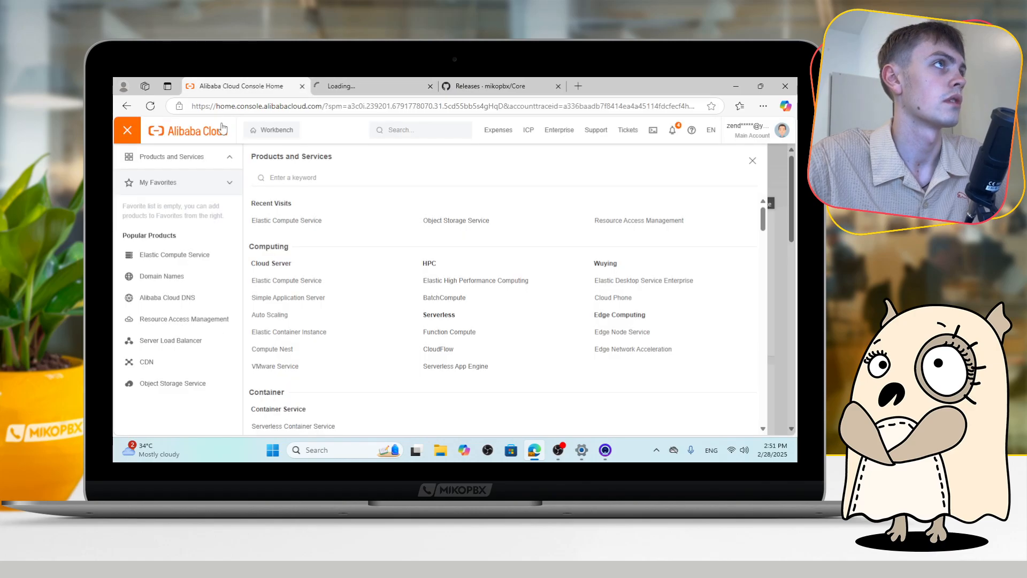
click(132, 133)
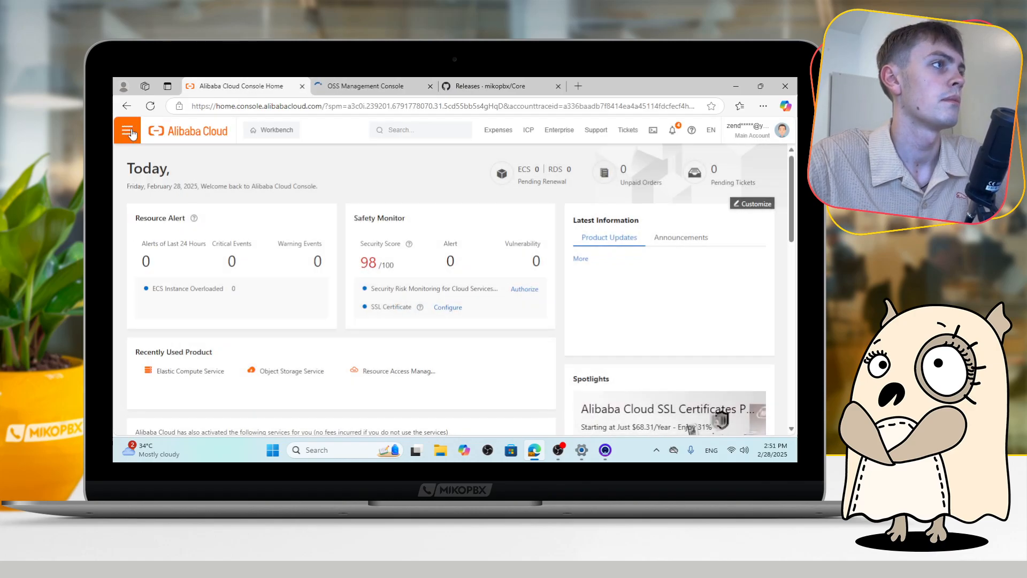
click(130, 132)
click(365, 86)
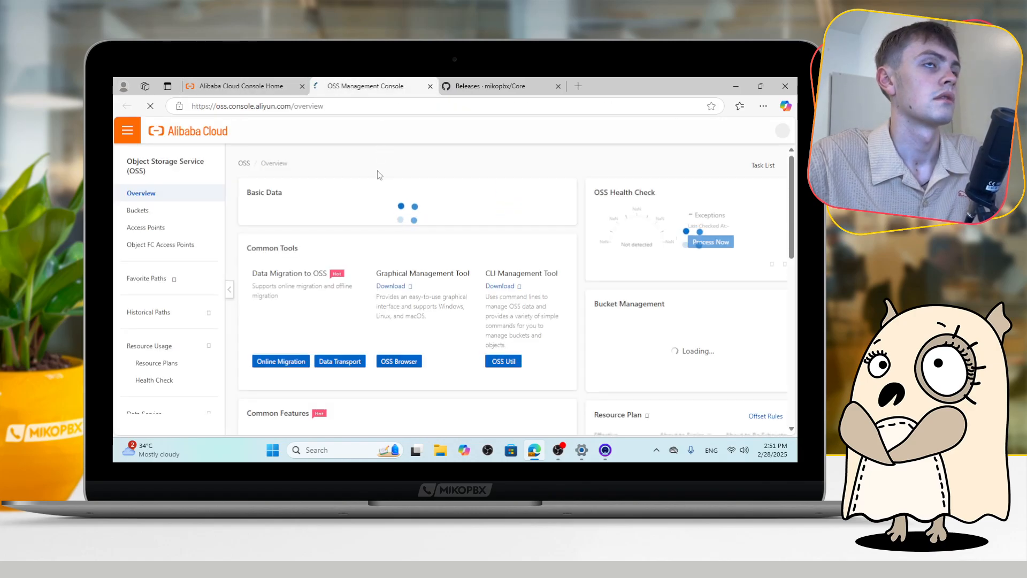
click(163, 212)
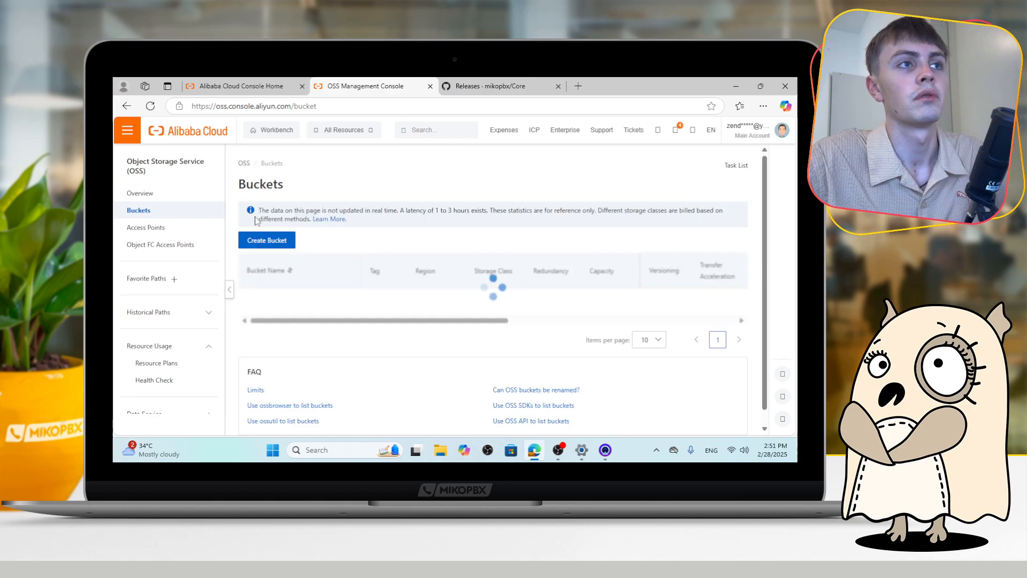
click(270, 242)
click(492, 207)
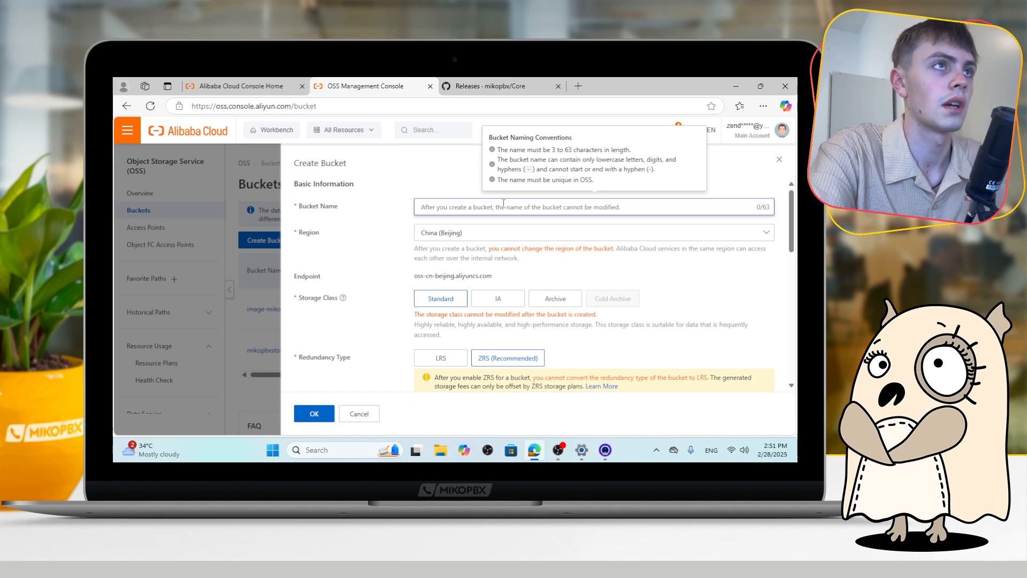
text(mi)
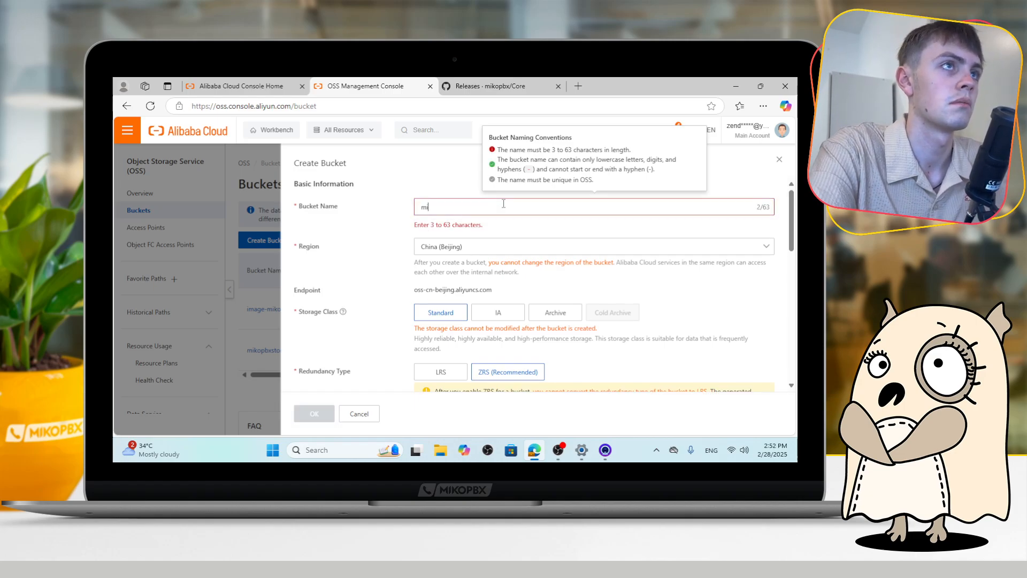
text(kopbximageb)
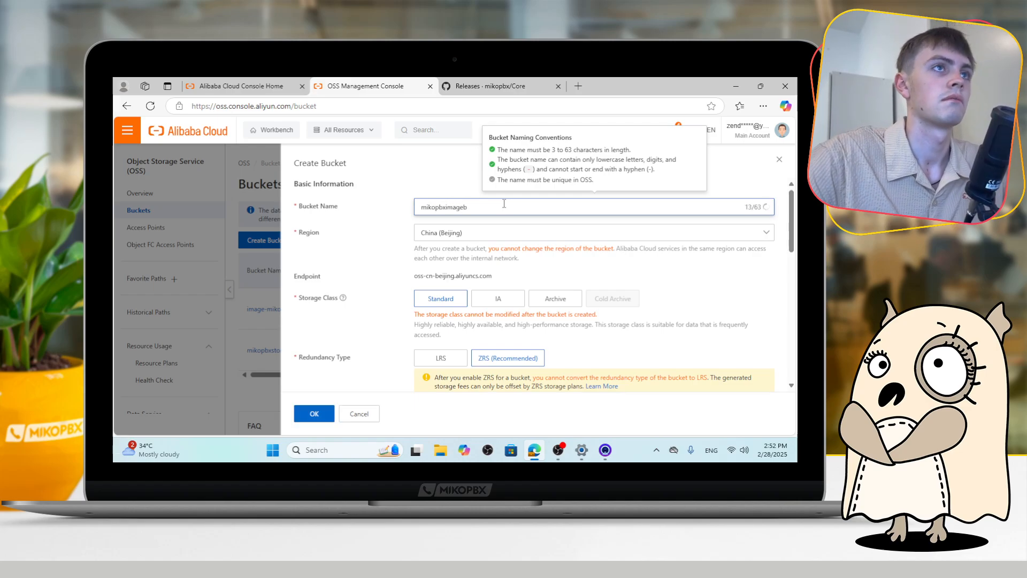
click(475, 235)
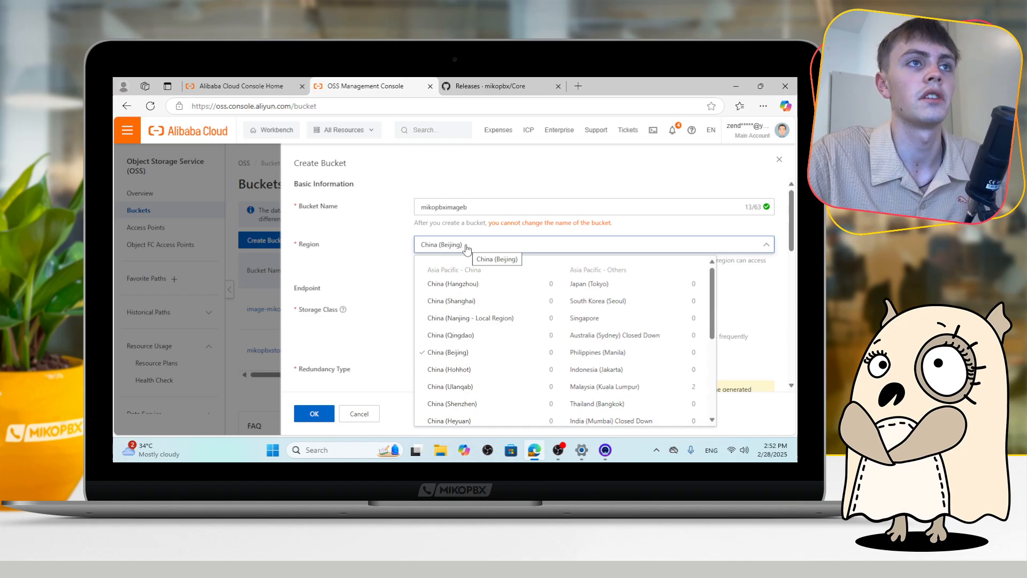
click(614, 386)
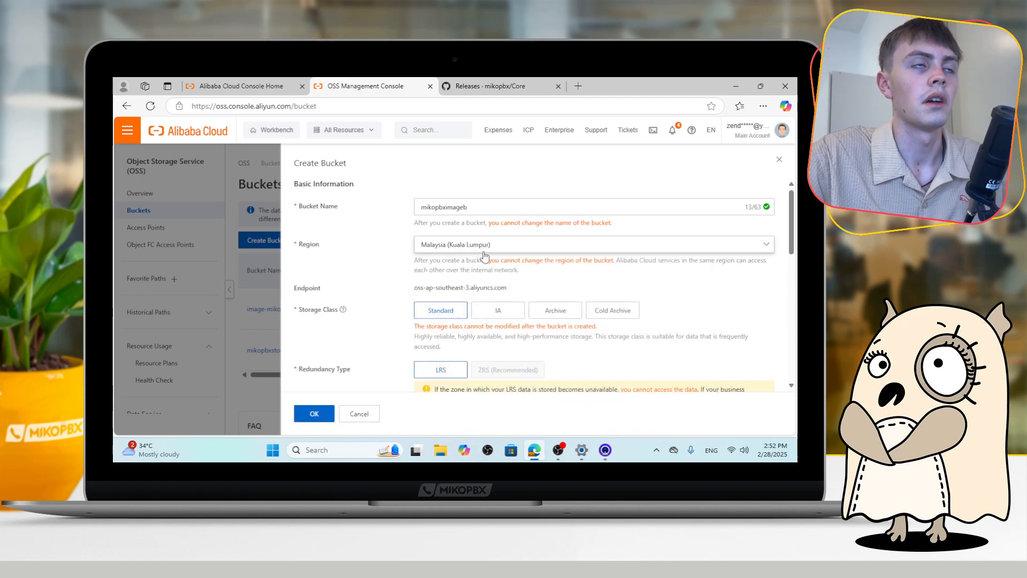
scroll(379, 266, down, 1)
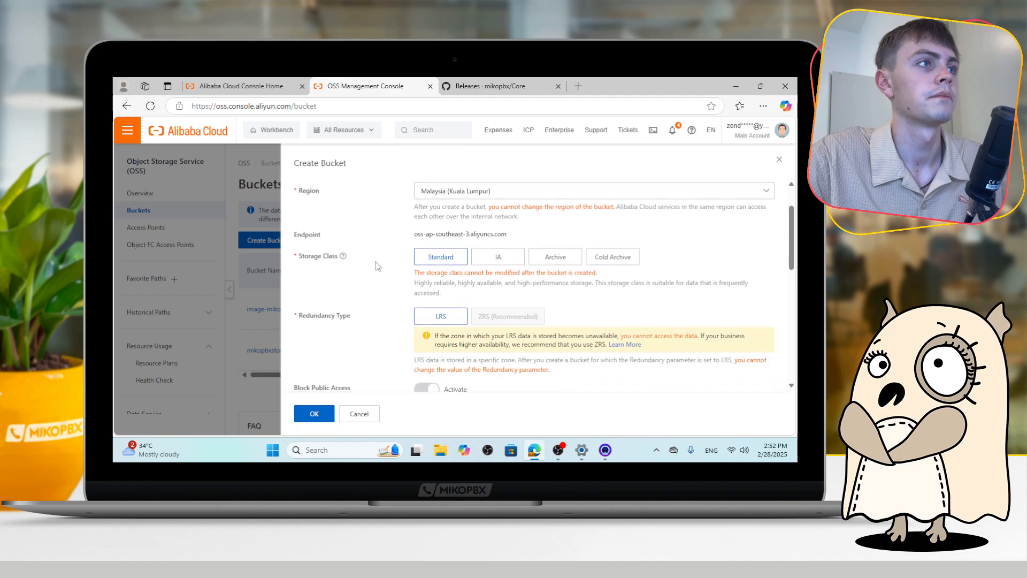
scroll(376, 261, down, 4)
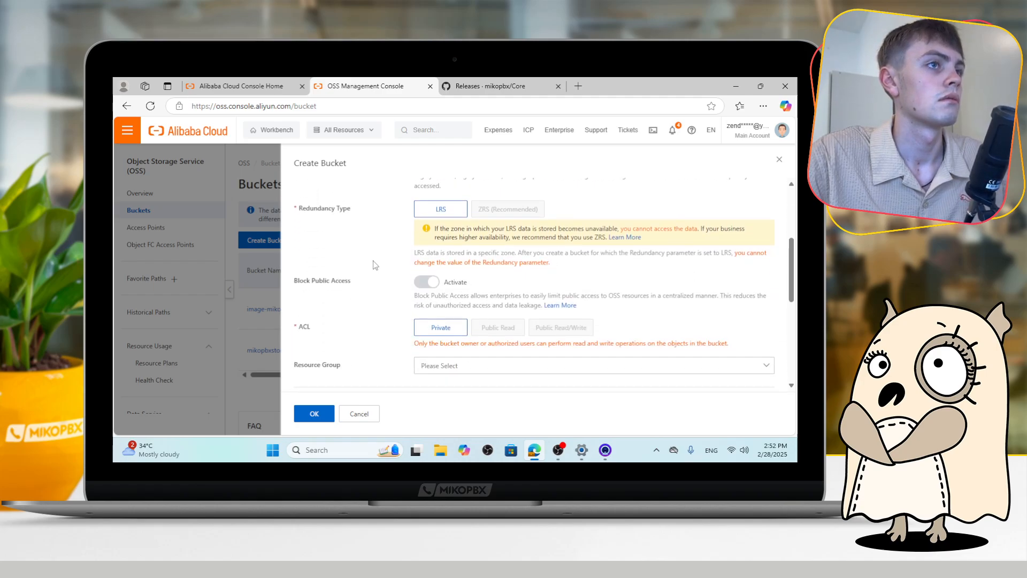
scroll(377, 261, up, 5)
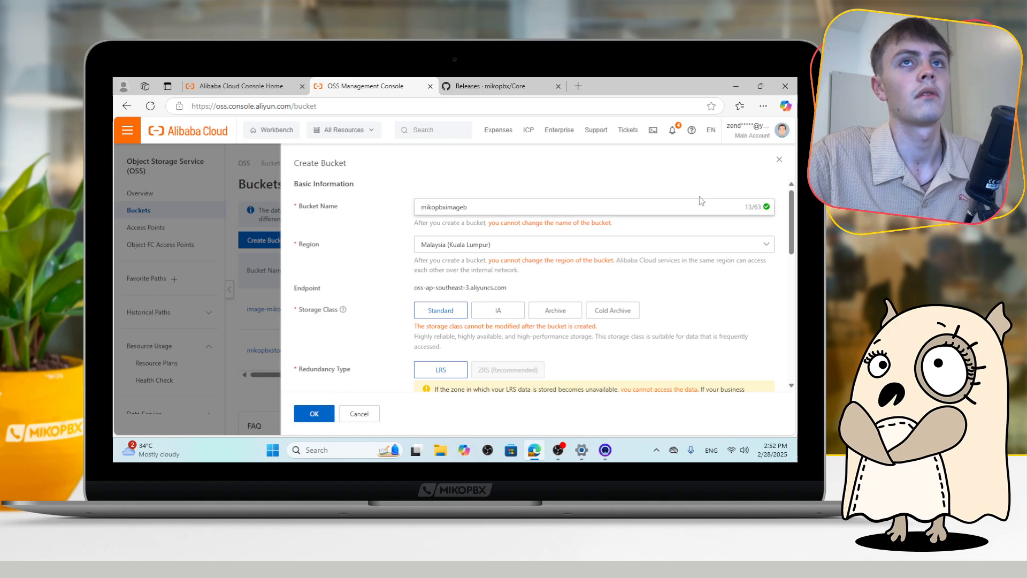
click(780, 161)
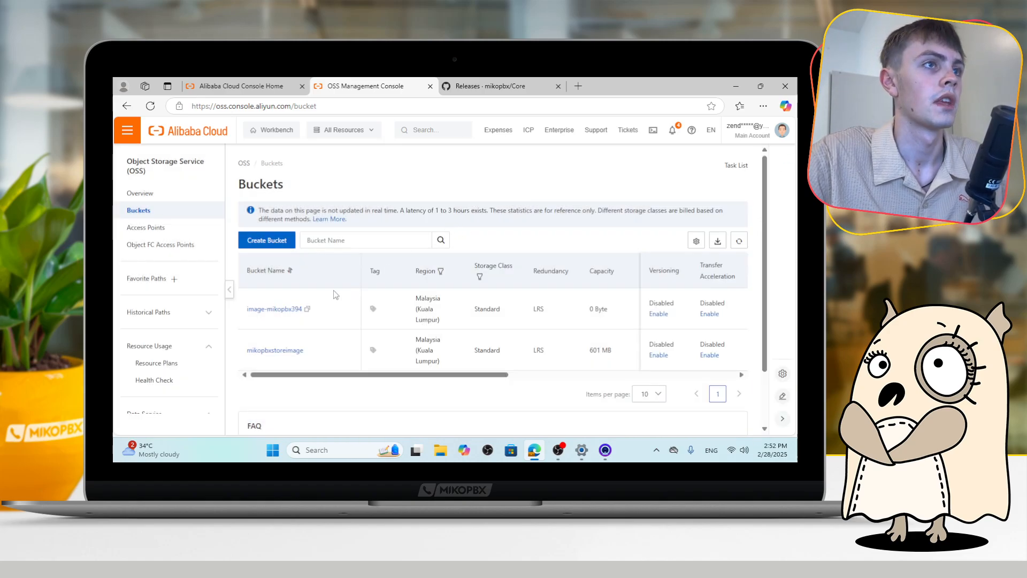
Open the existing mikopbxstoreimage bucket and view its list of objects.
click(275, 351)
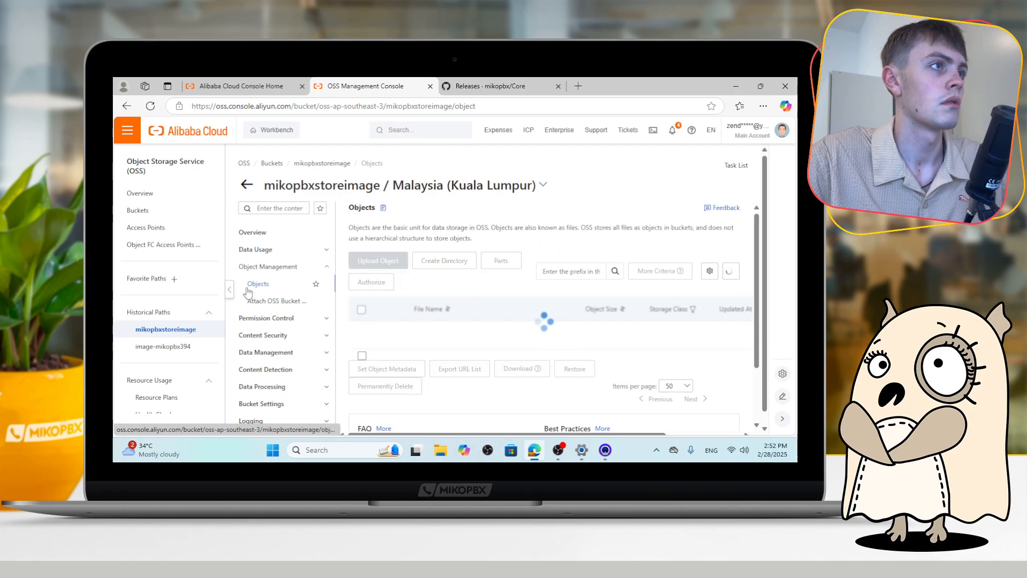
scroll(465, 298, down, 2)
scroll(464, 298, up, 2)
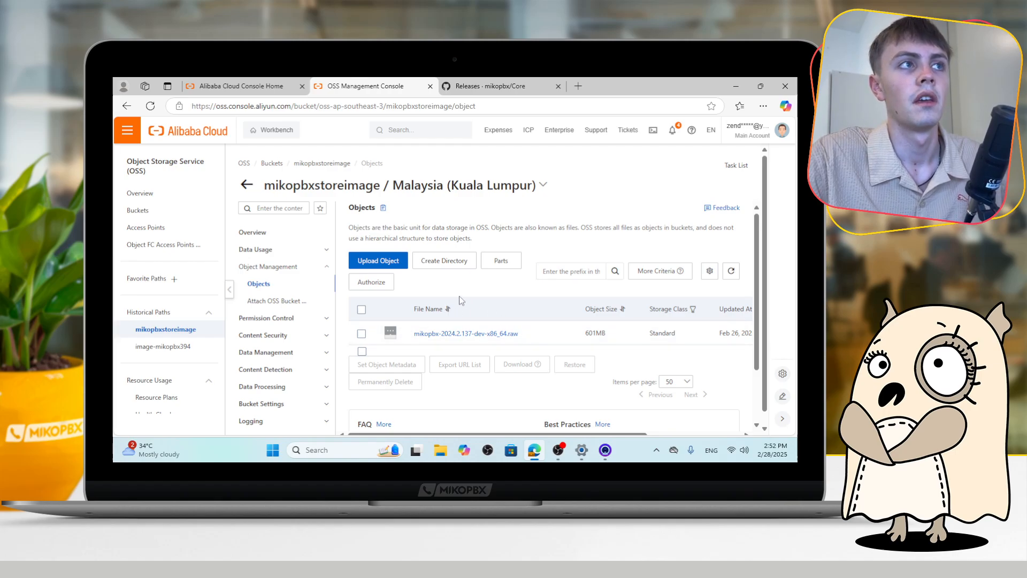
Upload the local image file mikopbx-2024.2.137-dev-x86_64.raw to the current directory of the mikopbxstoreimage bucket.
click(390, 261)
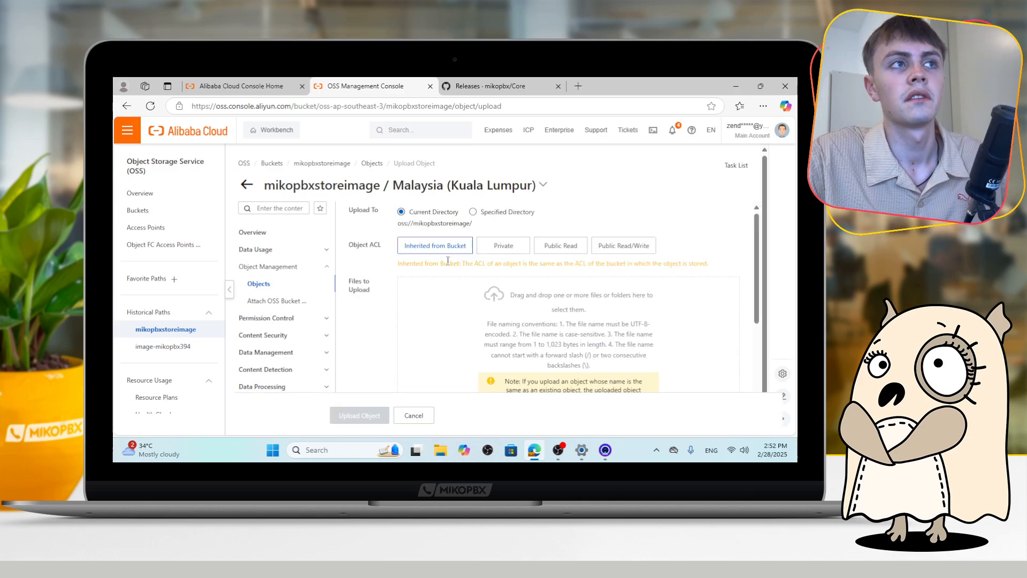
scroll(448, 261, down, 2)
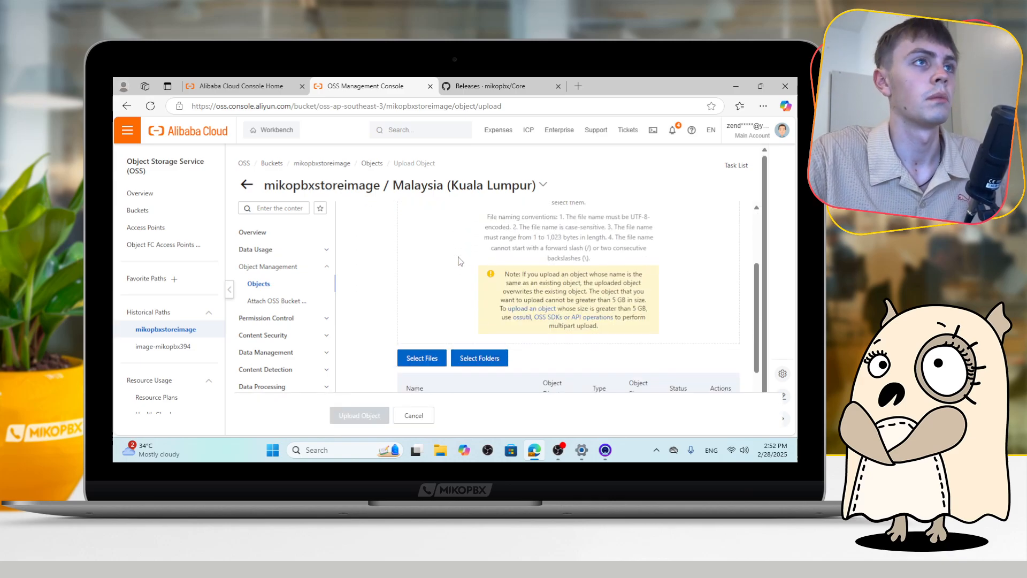
click(425, 358)
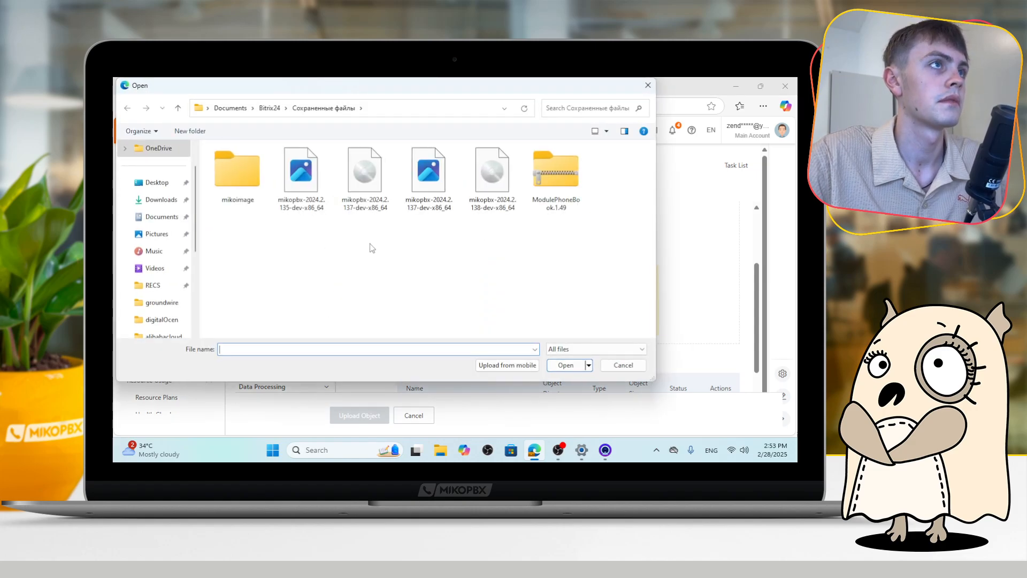
click(429, 181)
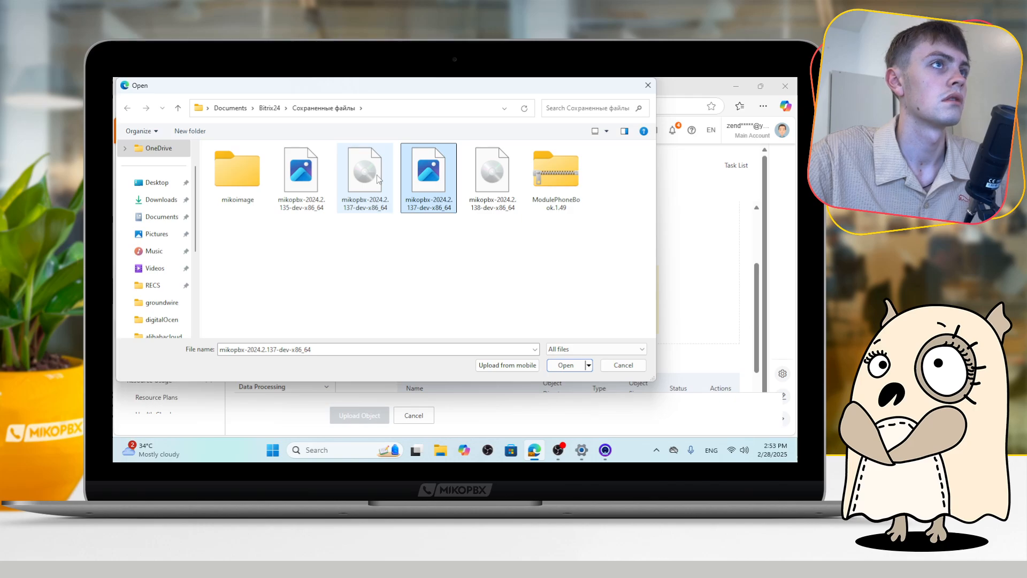
double_click(417, 176)
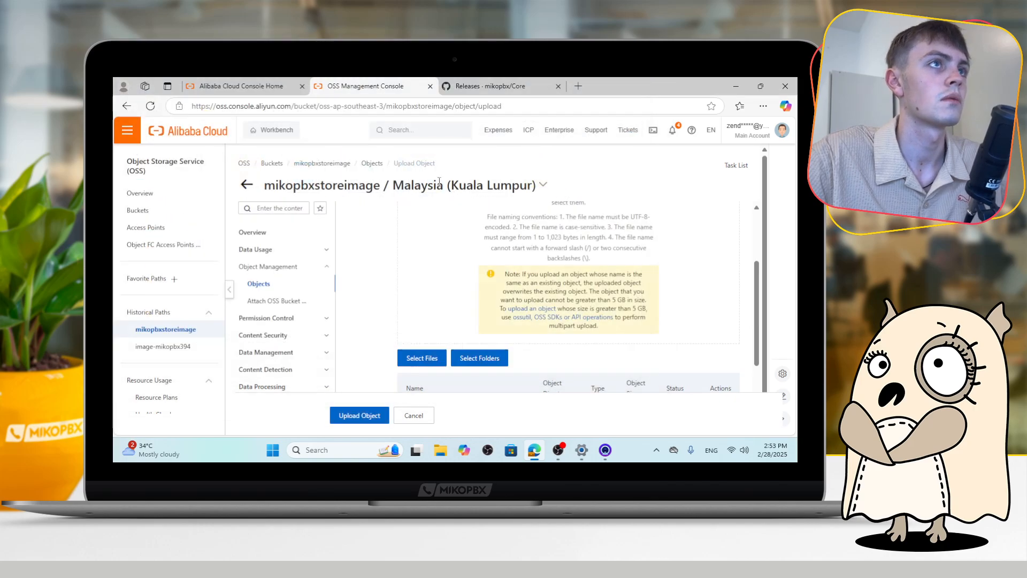
scroll(527, 312, down, 1)
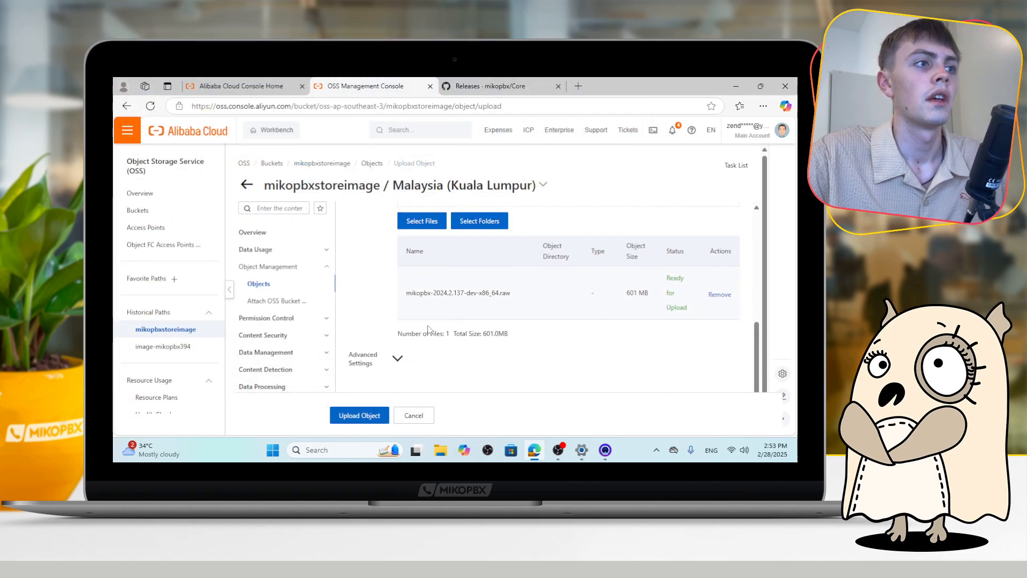
click(362, 415)
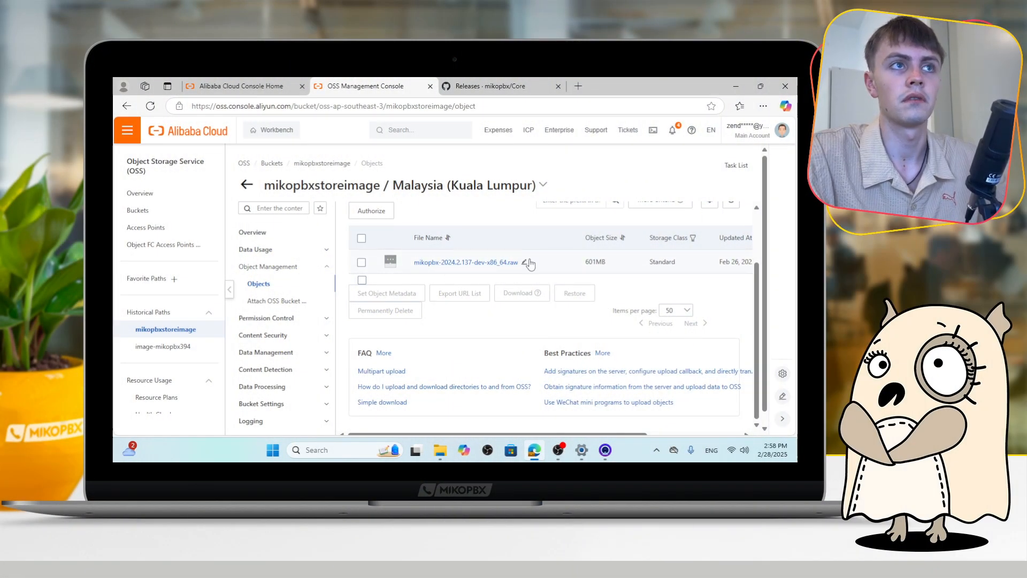
Copy the object URL of mikopbx-2024.2.137-dev-x86_64.raw from its details and close the details.
click(464, 263)
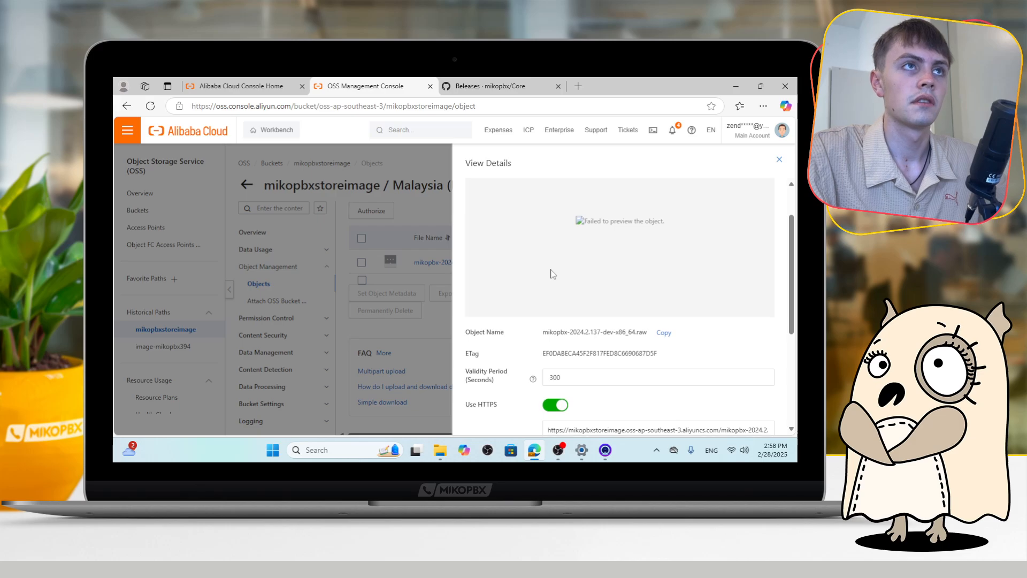
scroll(593, 300, down, 3)
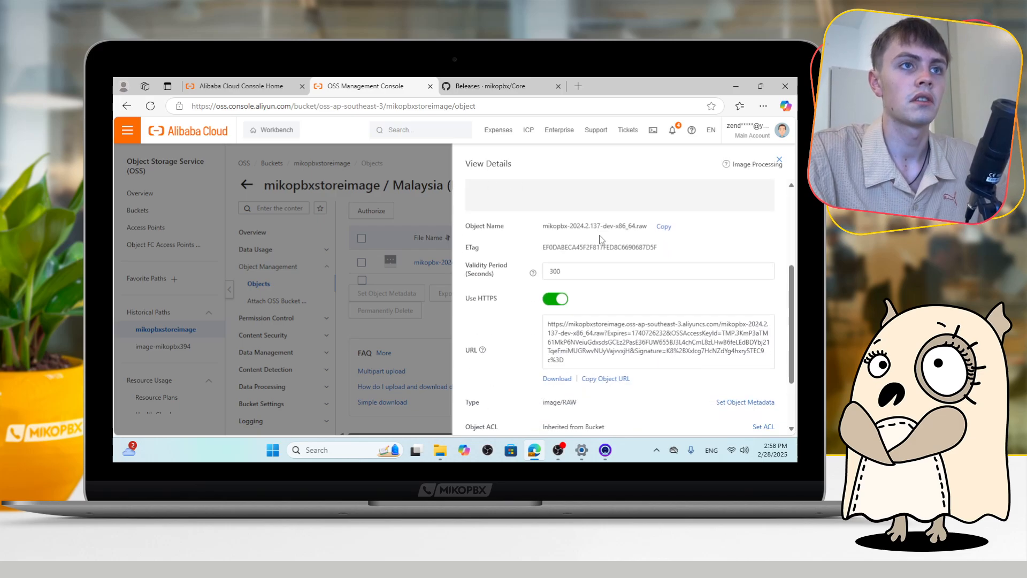
click(609, 380)
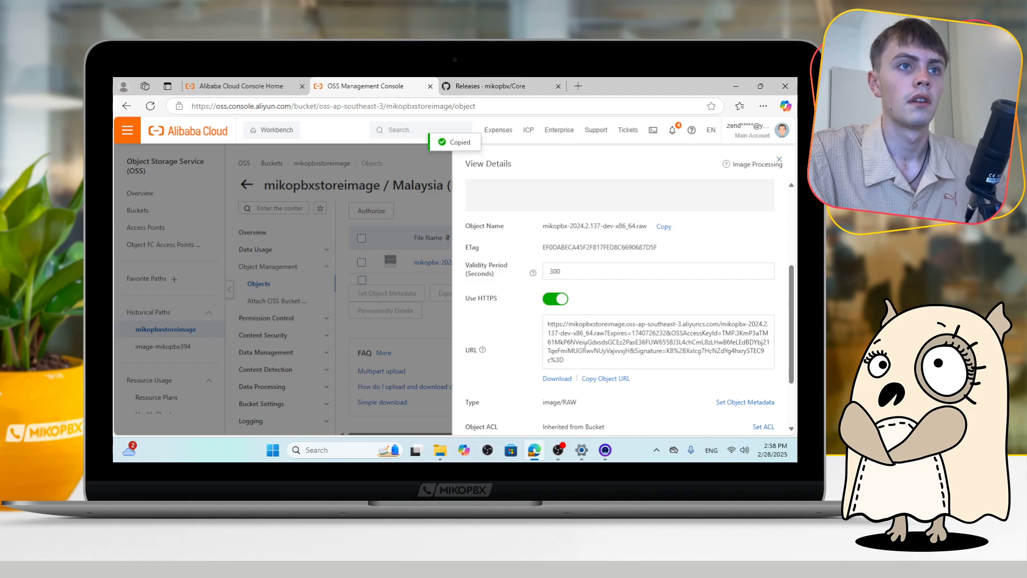
click(779, 161)
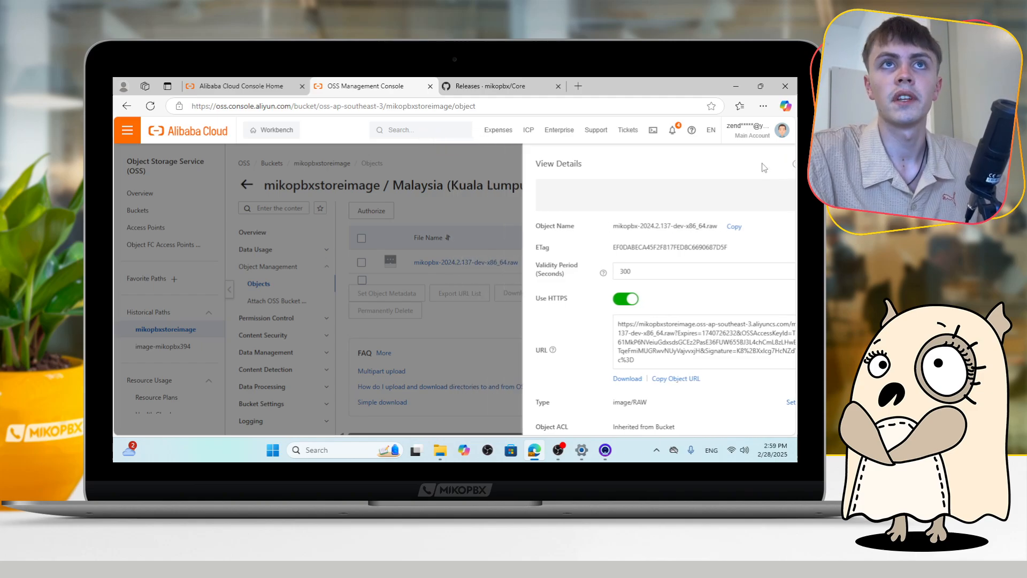
Go to the Images page of Elastic Compute Service and start importing an image.
click(128, 131)
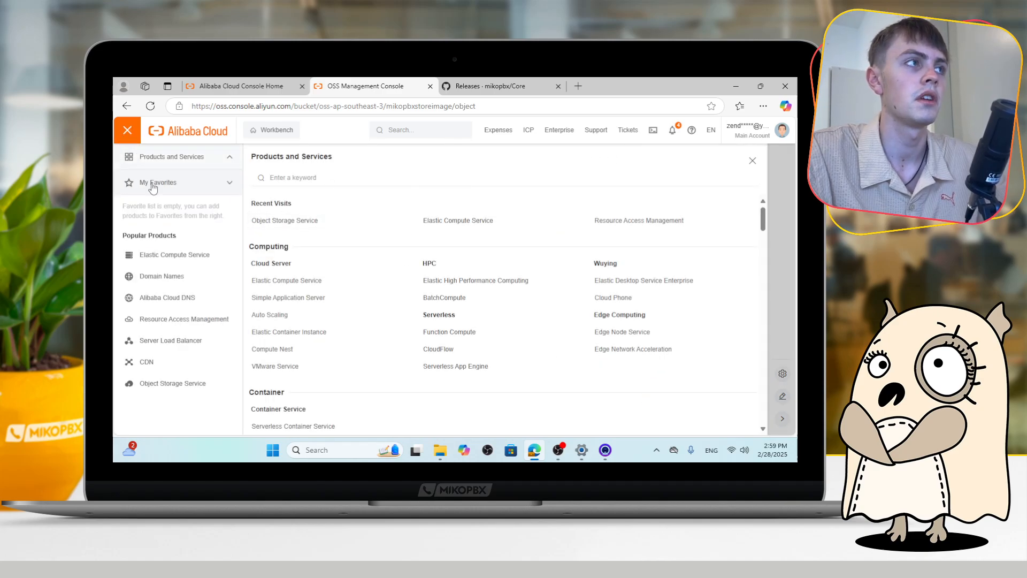
click(181, 257)
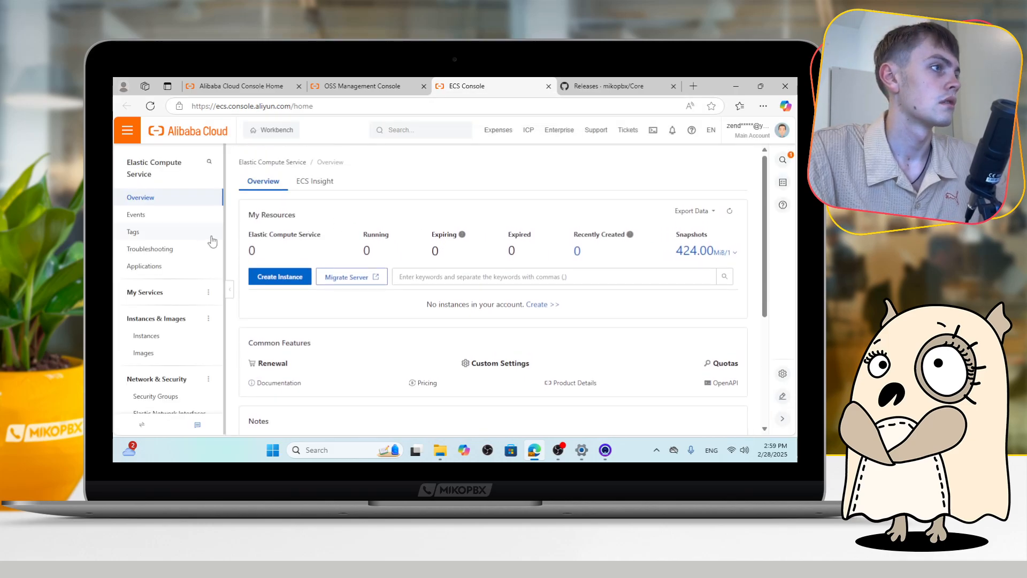
scroll(218, 241, down, 1)
click(163, 298)
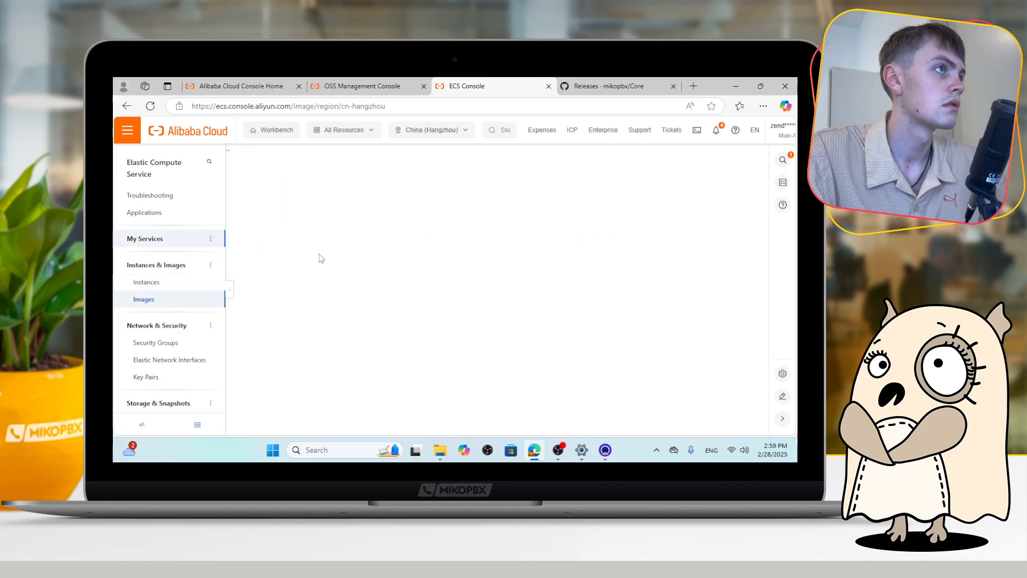
click(654, 217)
click(650, 245)
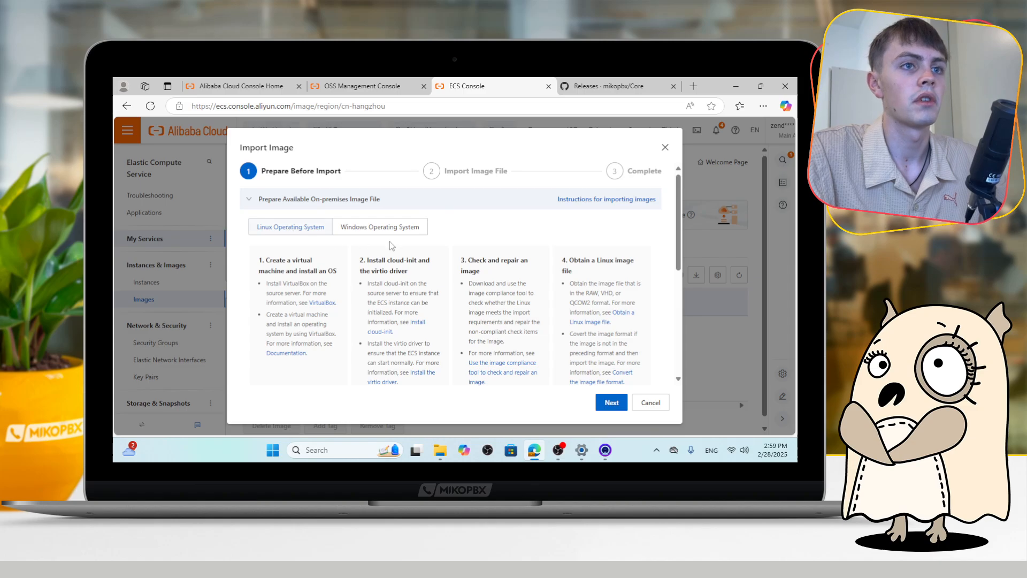
Close the image import dialog and switch the console region to Malaysia (Kuala Lumpur).
scroll(455, 270, down, 3)
scroll(615, 267, up, 5)
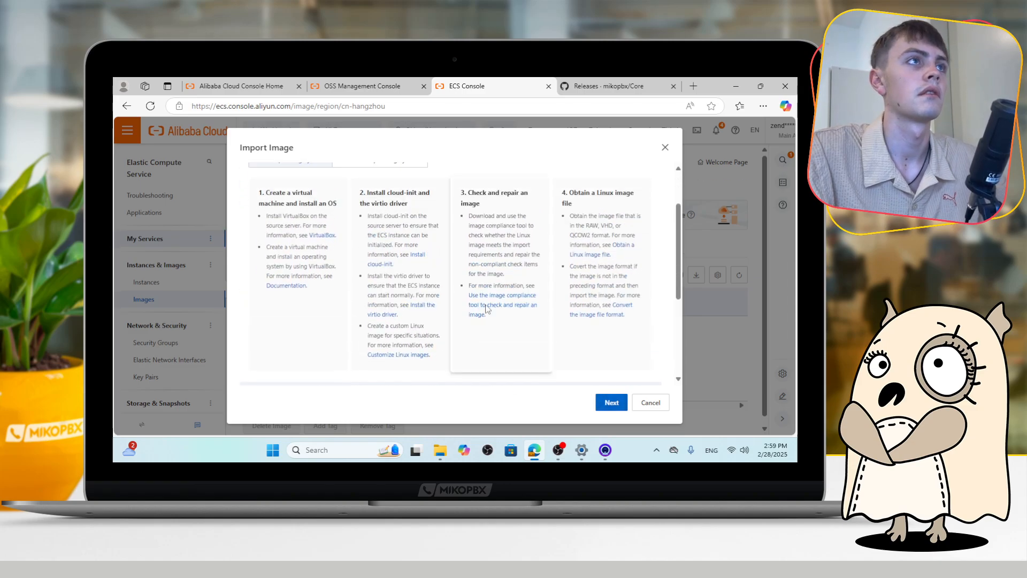
click(665, 147)
click(432, 130)
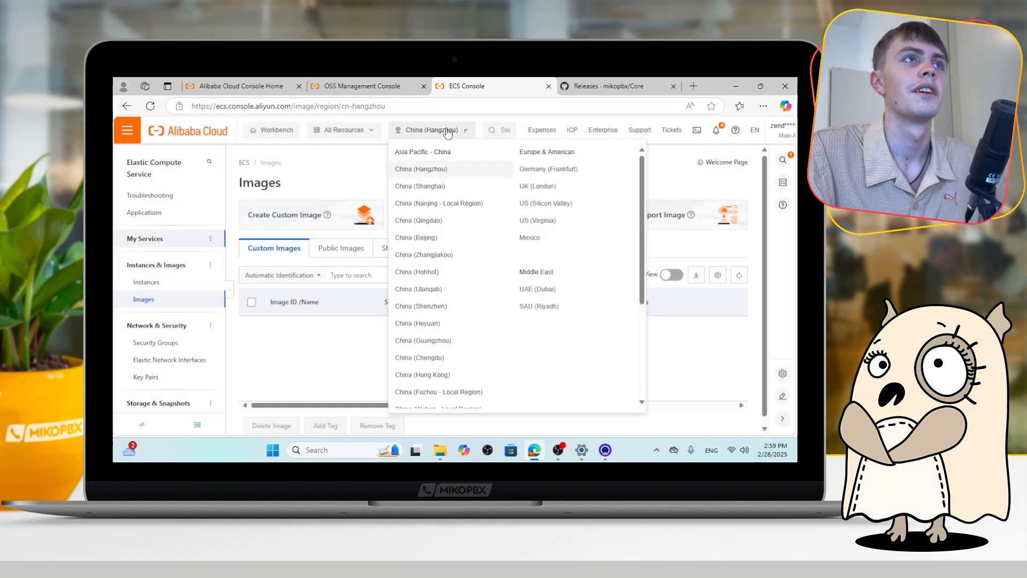
scroll(455, 254, down, 3)
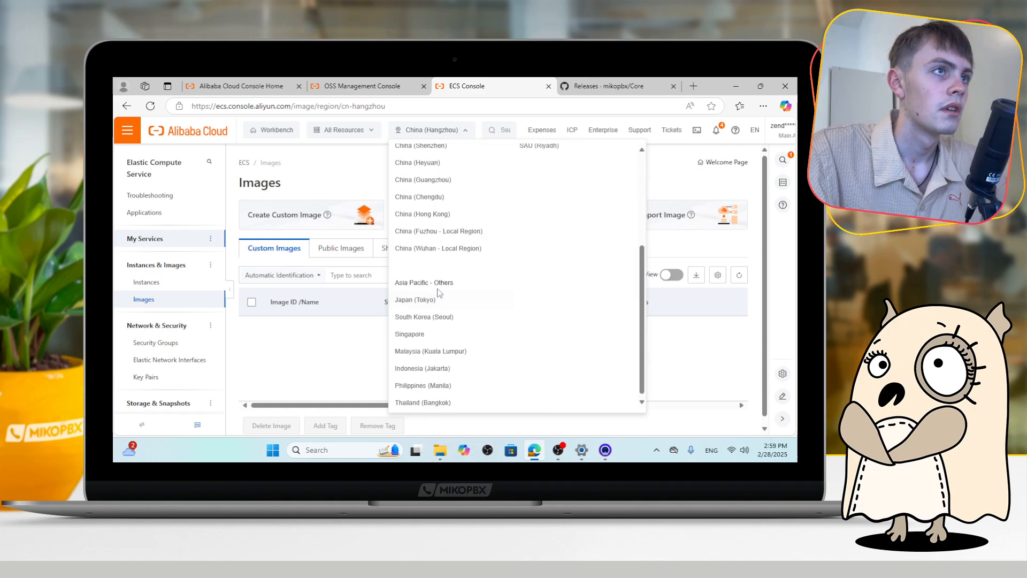
click(451, 351)
Start importing an image in the current region and confirm that the preparation operations have been performed.
mouse_move(657, 220)
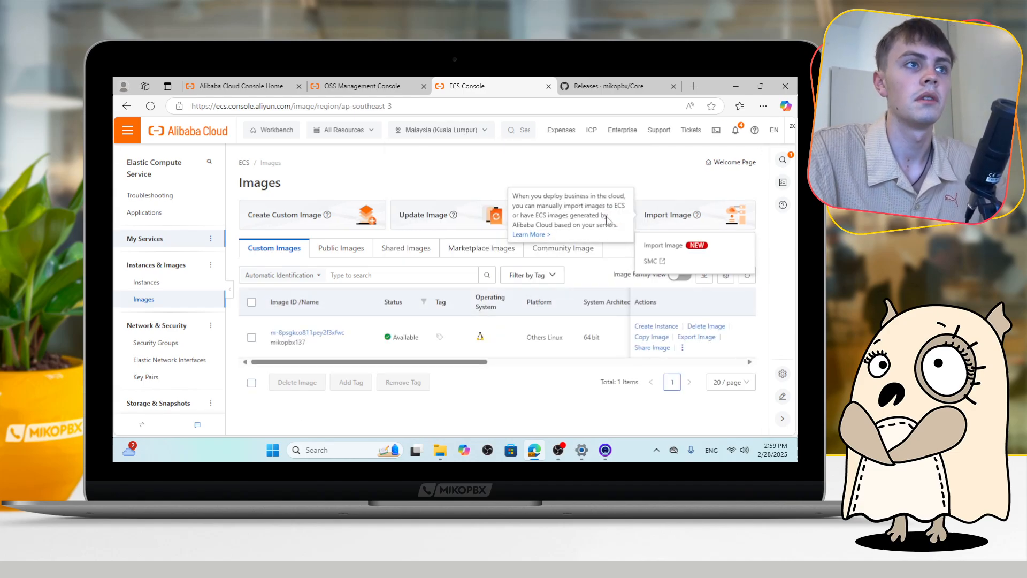
click(663, 245)
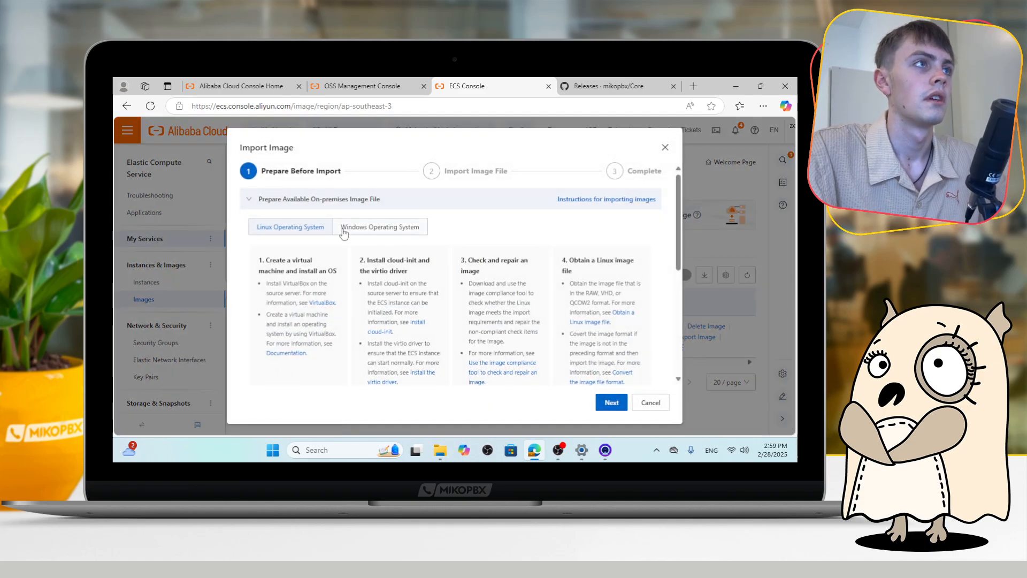
scroll(485, 270, down, 4)
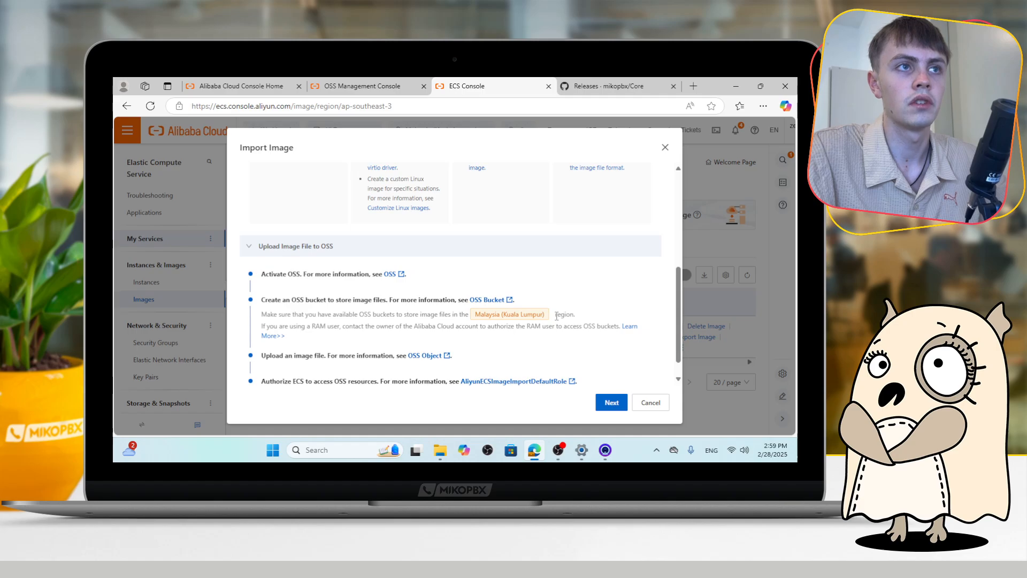
click(611, 403)
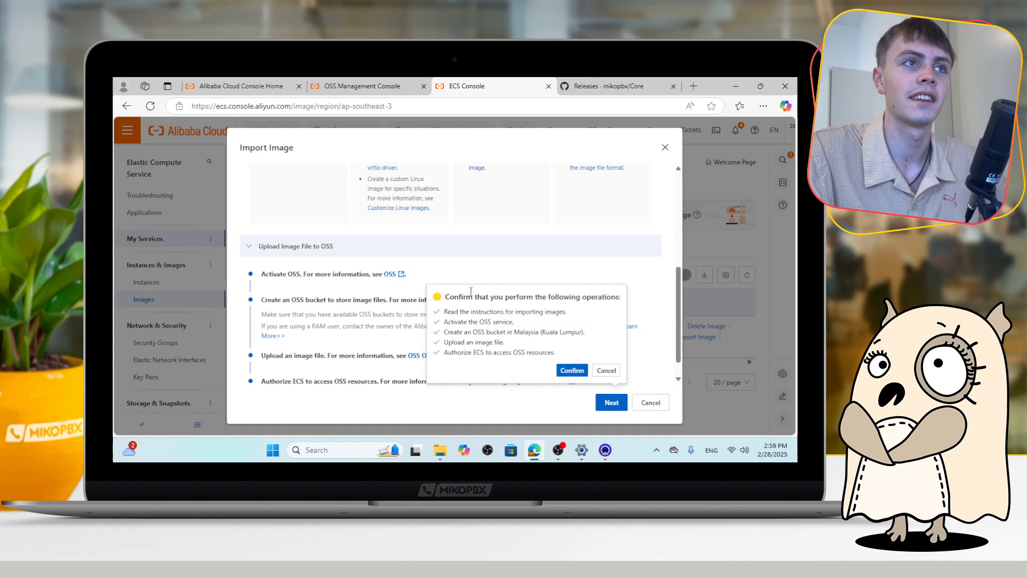
click(568, 370)
Paste the copied object URL as the image file URL and name the image mikopbximage.
click(331, 171)
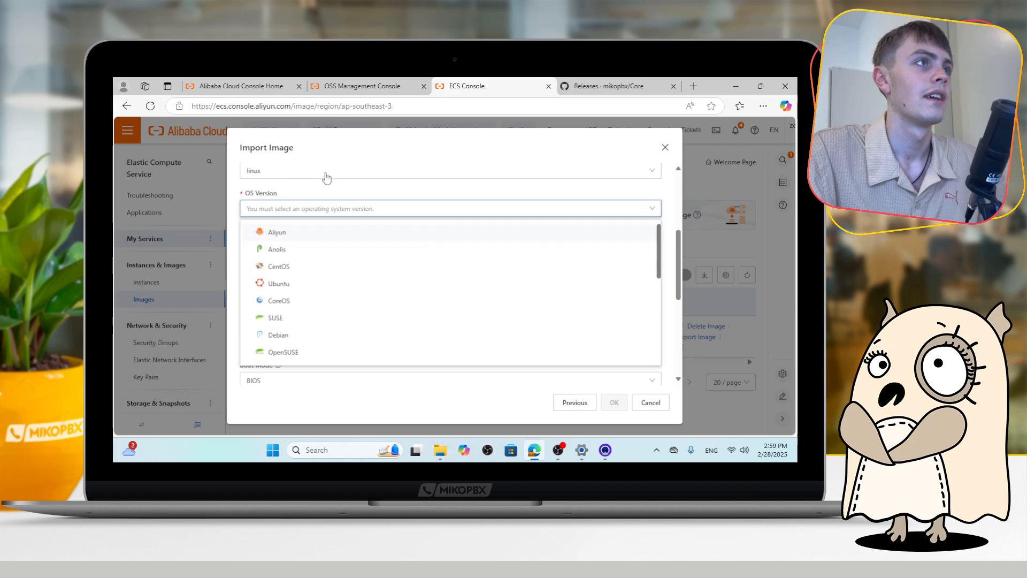
scroll(326, 251, up, 4)
click(262, 257)
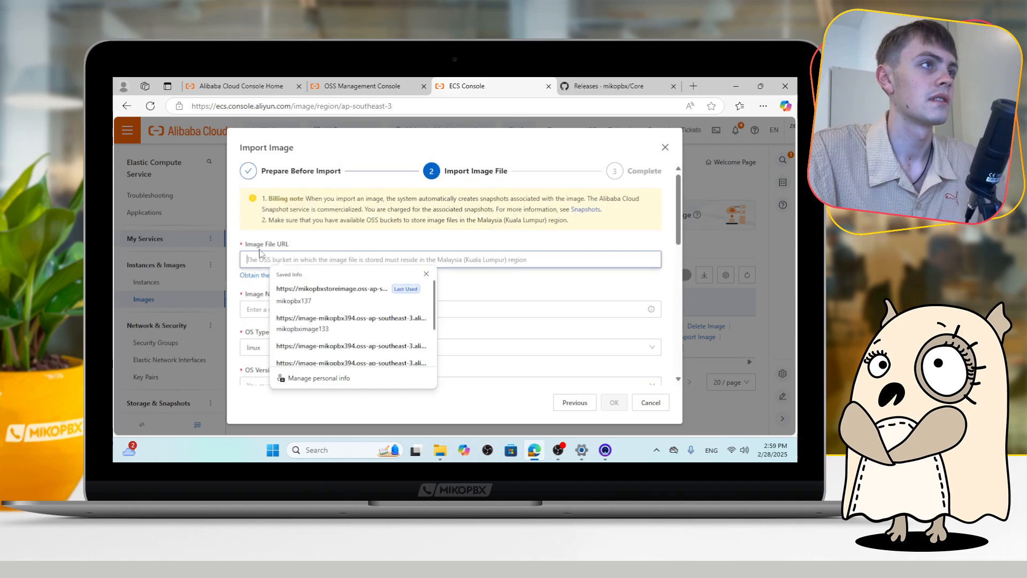
key(ctrl+v)
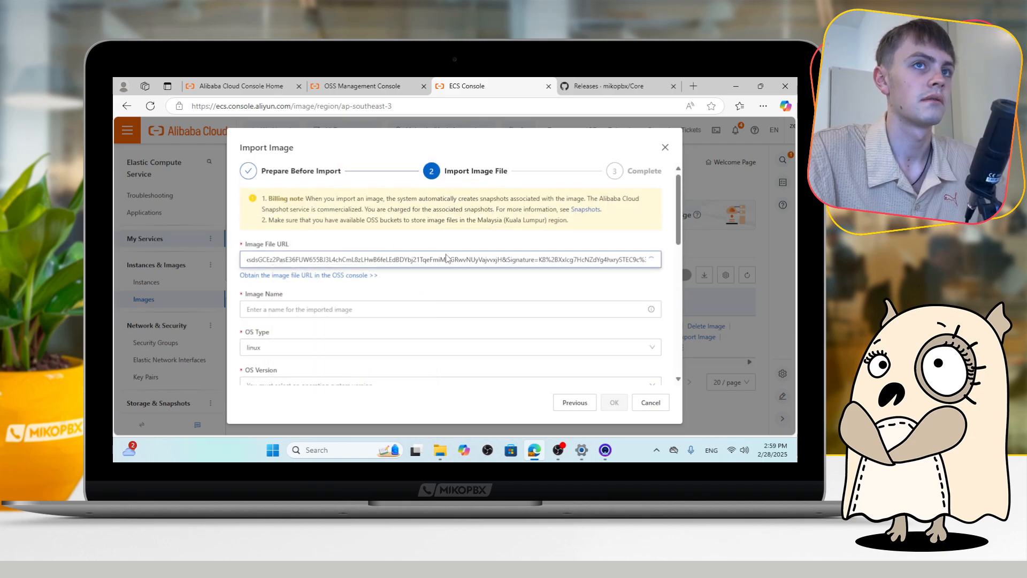
click(414, 308)
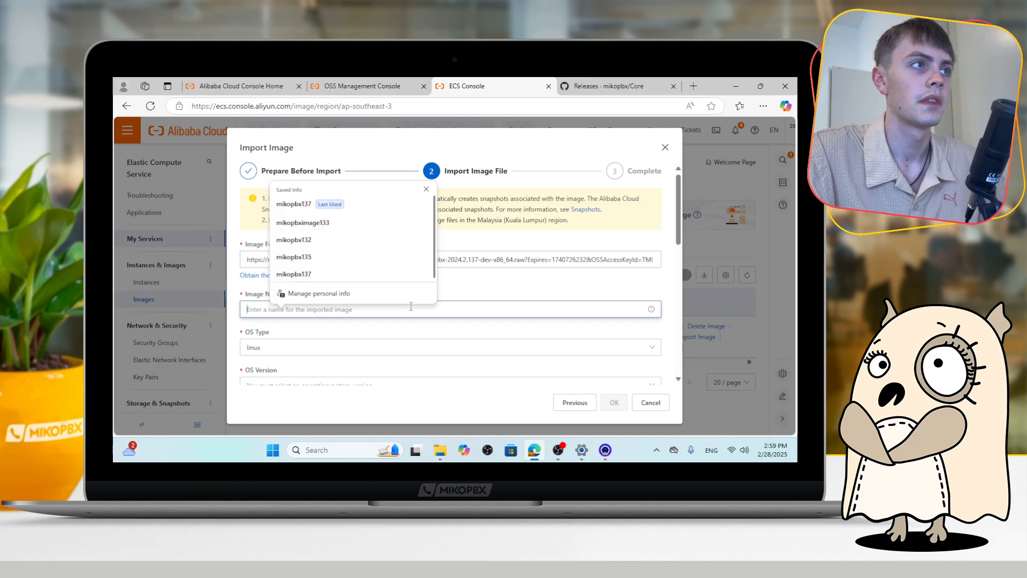
text(miko)
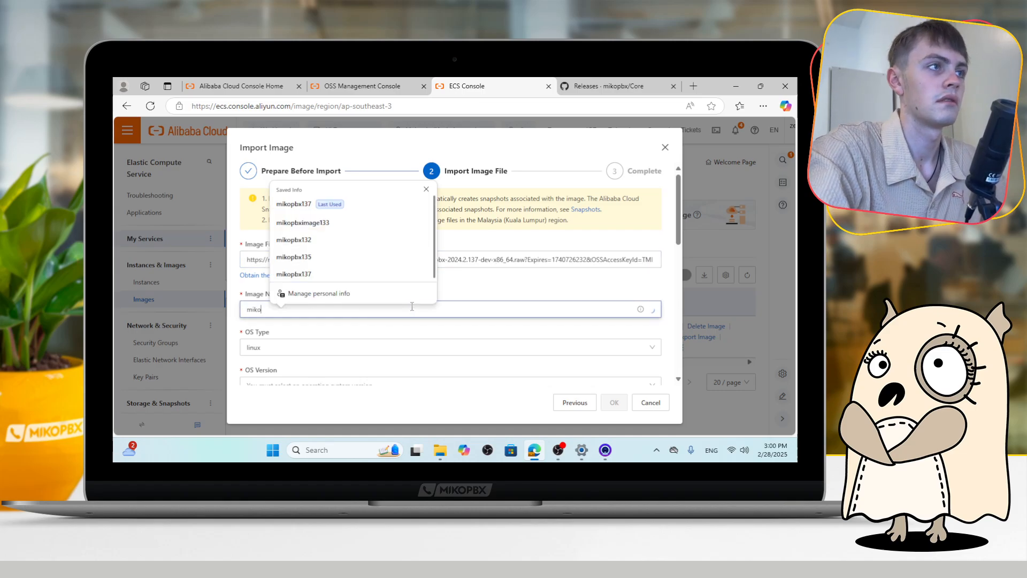
text(pbx)
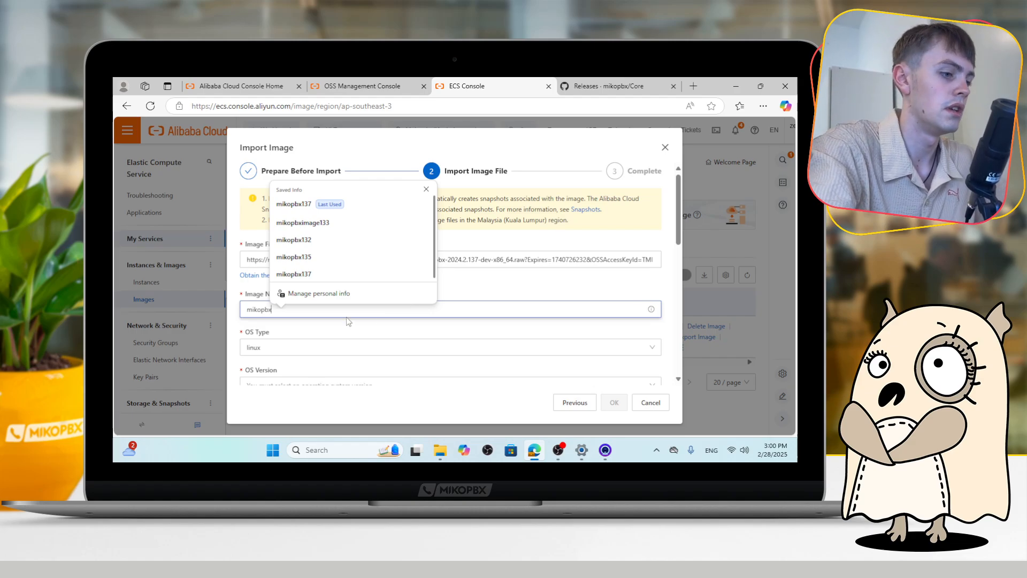
text(image)
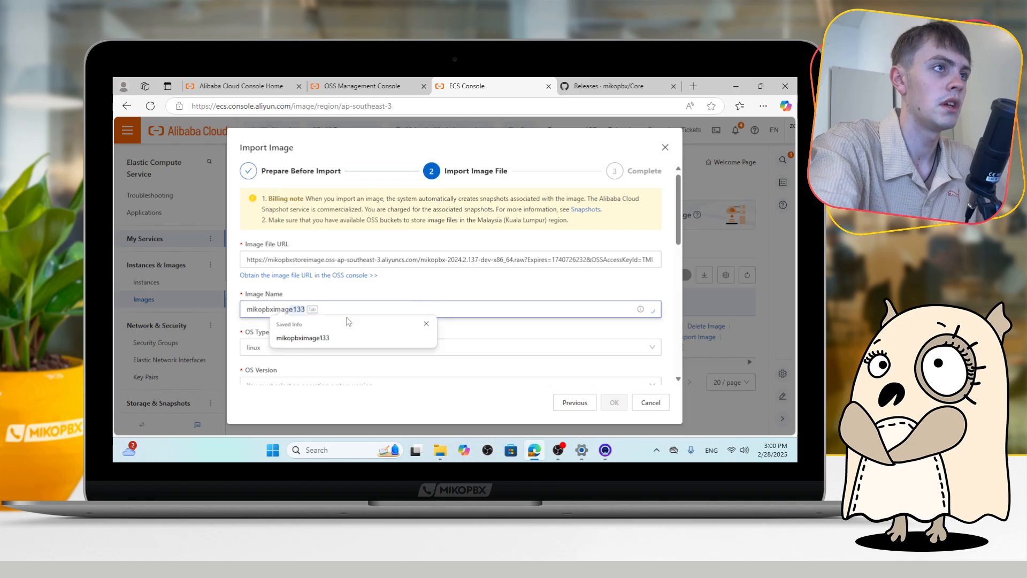
click(413, 294)
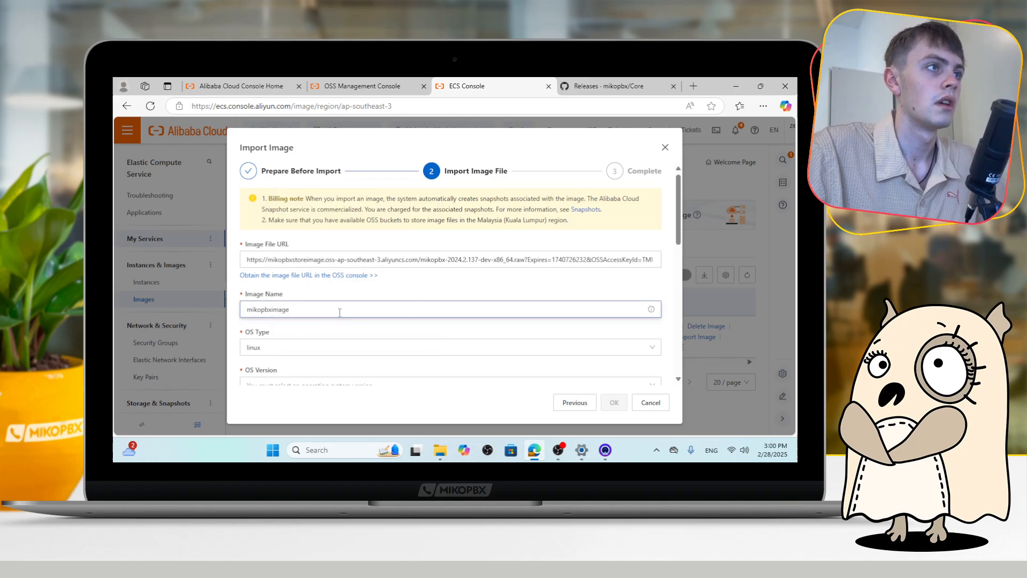
Set the image's OS version to Others Linux and its architecture to 64-bit OS (x86_64).
scroll(375, 278, down, 2)
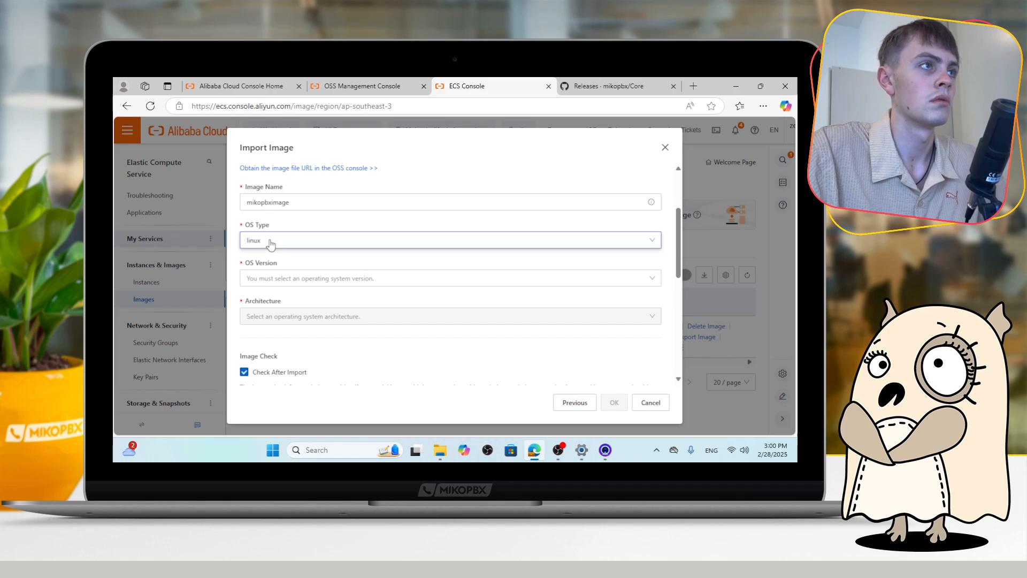
click(278, 278)
scroll(298, 273, down, 3)
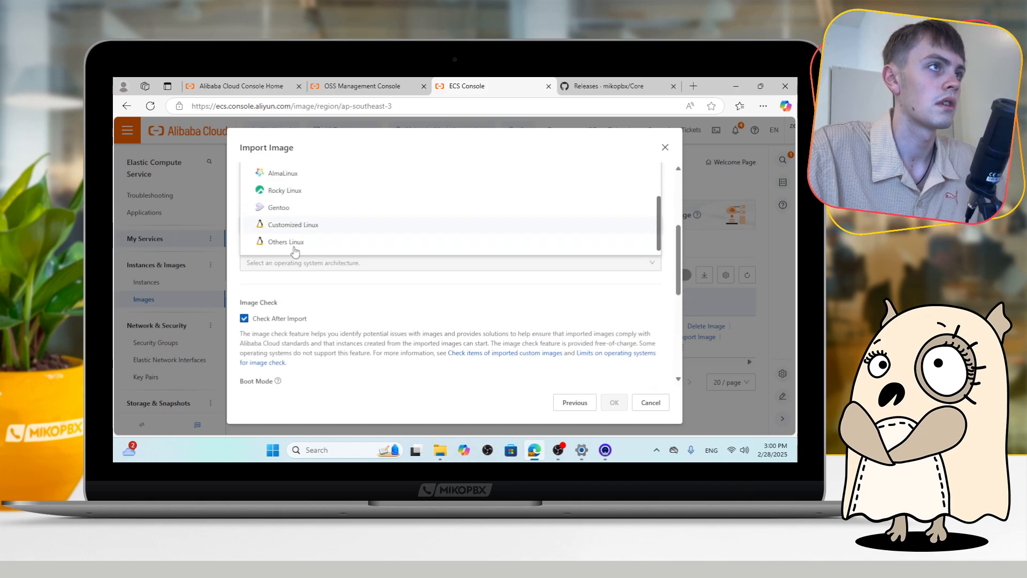
click(286, 296)
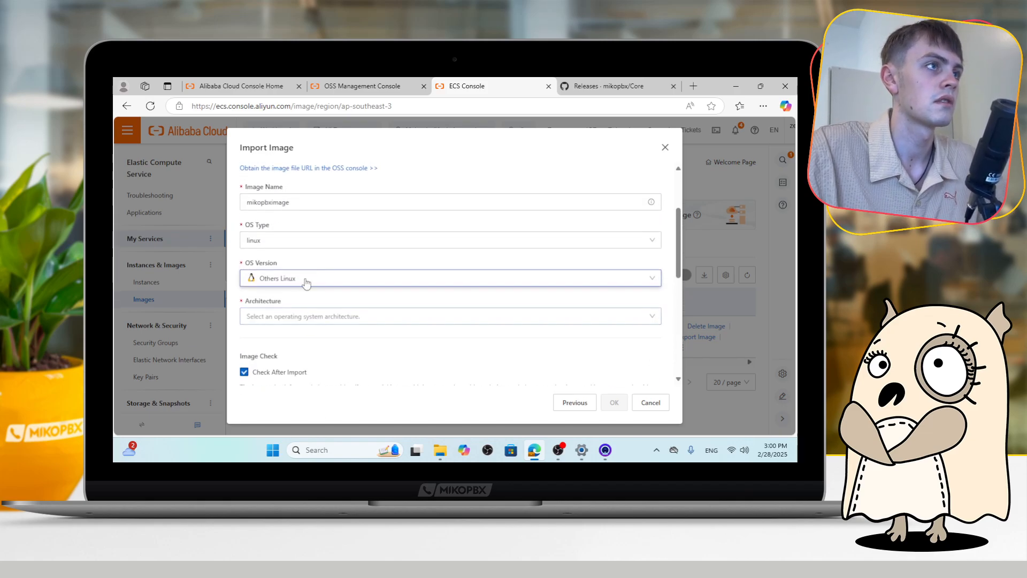
click(287, 316)
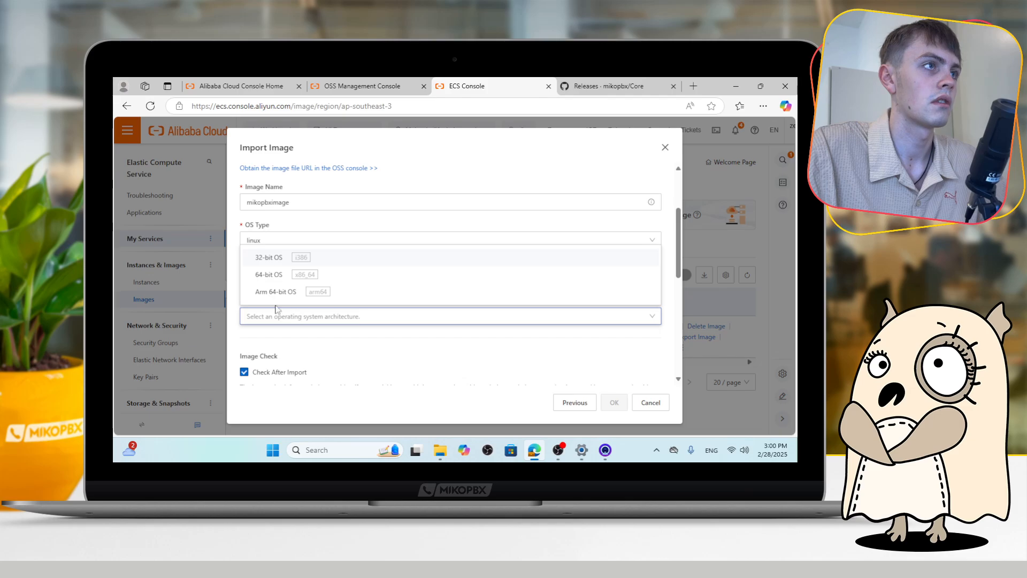
click(263, 275)
scroll(293, 292, down, 2)
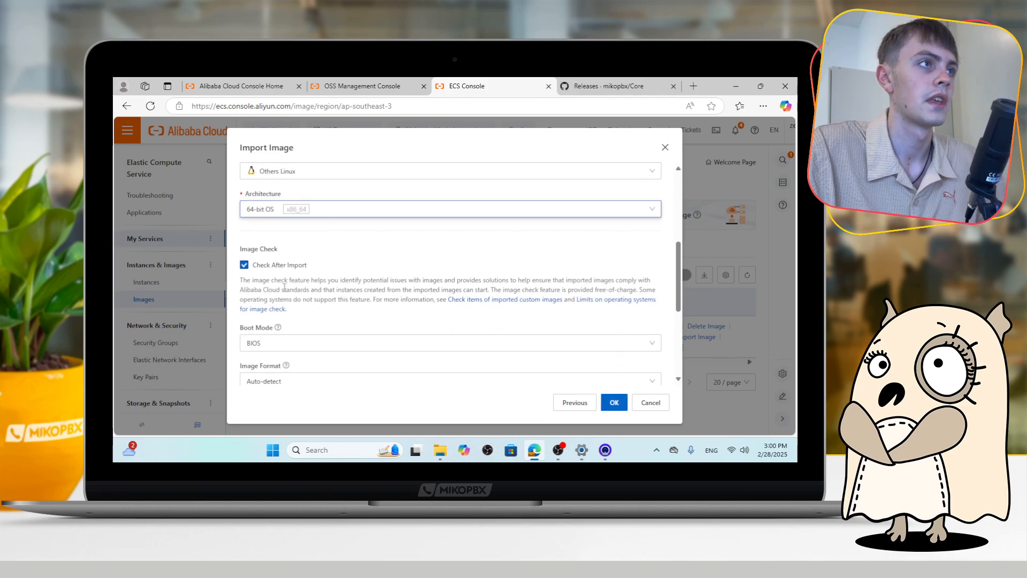
Disable Check After Import, submit the image import and close the completed import dialog.
click(245, 266)
scroll(260, 261, down, 1)
scroll(252, 303, up, 2)
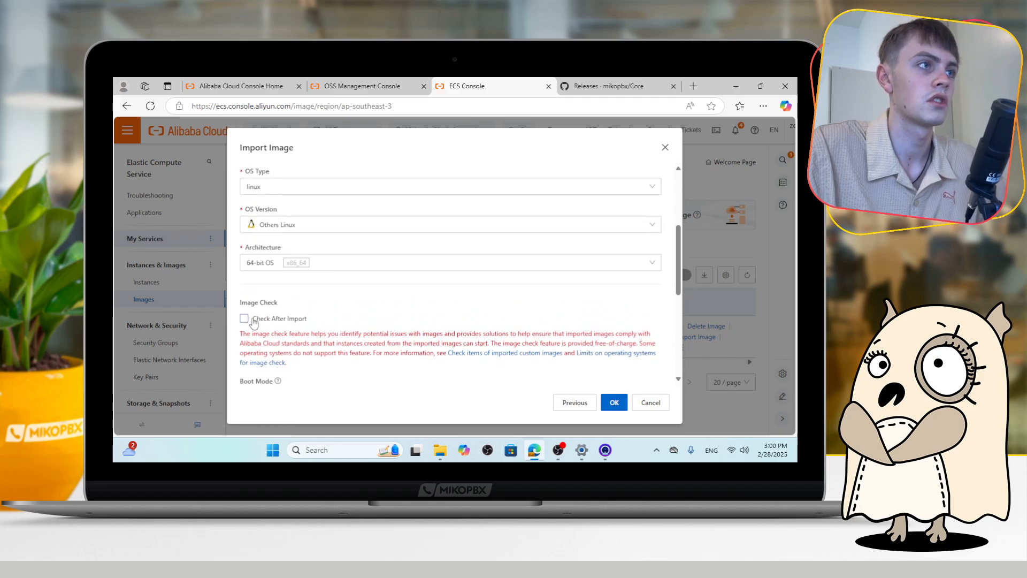
scroll(351, 323, up, 3)
scroll(342, 316, down, 3)
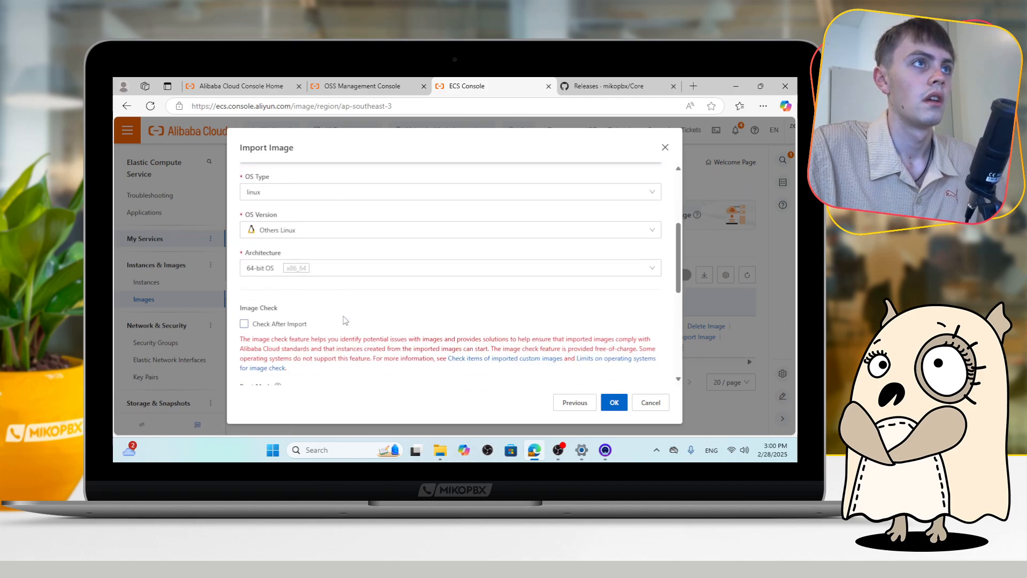
scroll(342, 316, up, 4)
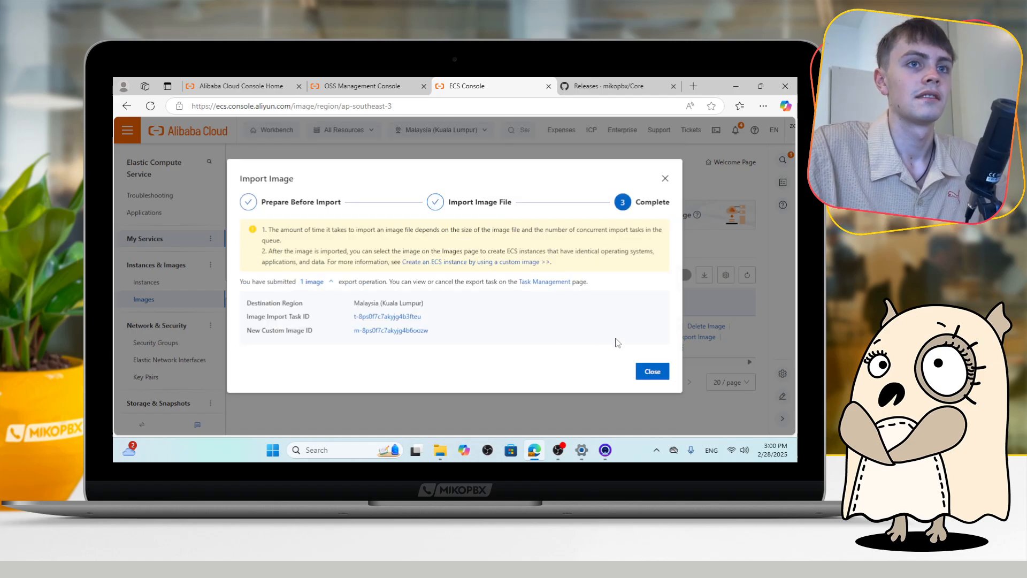
click(652, 371)
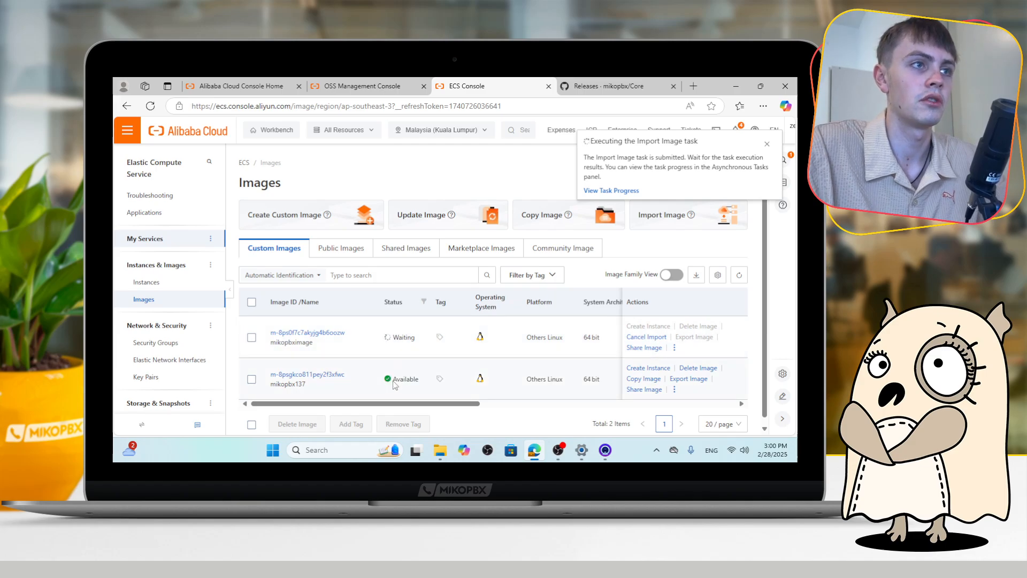
drag(394, 383, 427, 380)
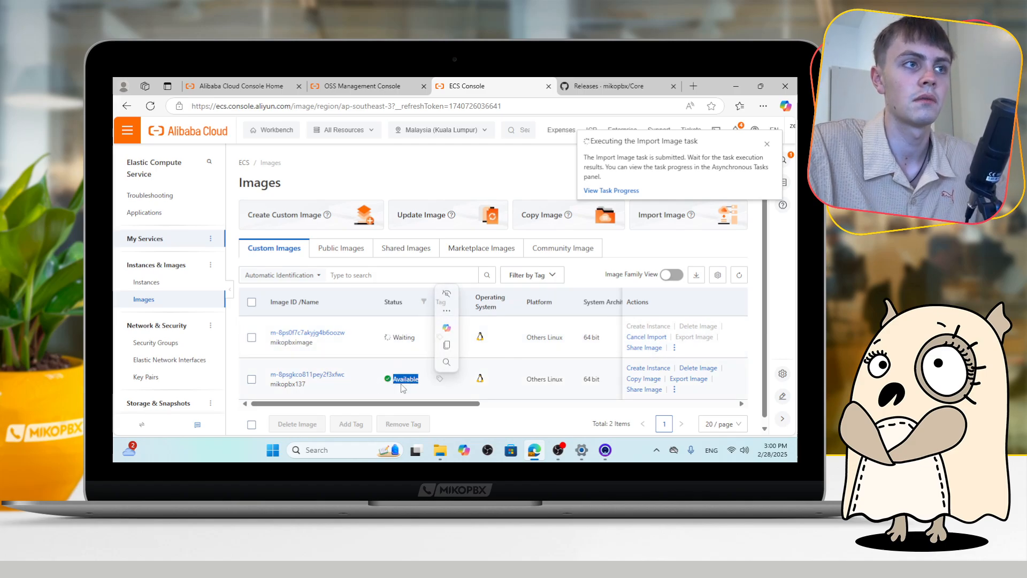
click(404, 386)
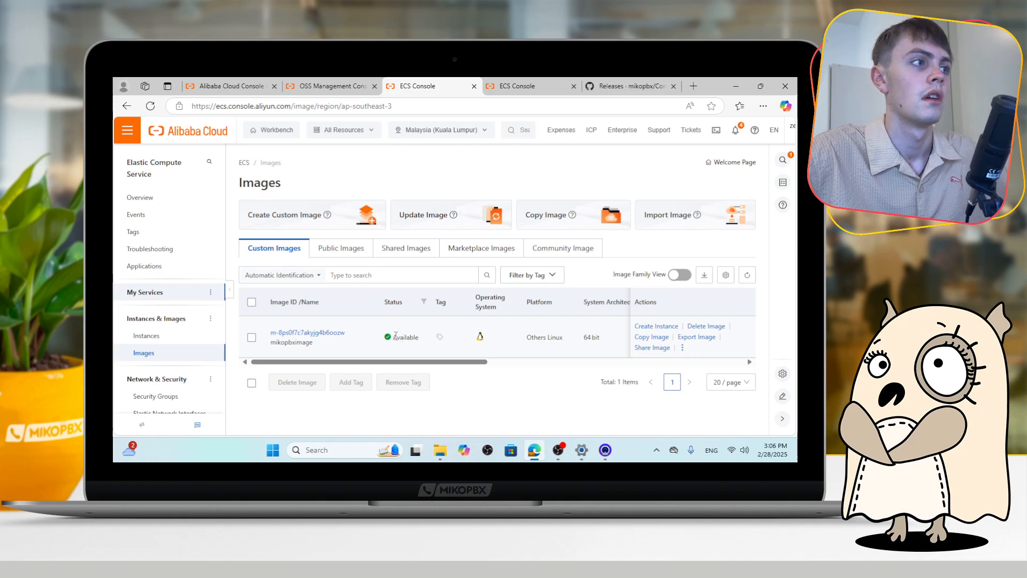
Go to the Security Groups page of Elastic Compute Service and start creating a security group.
scroll(145, 332, down, 1)
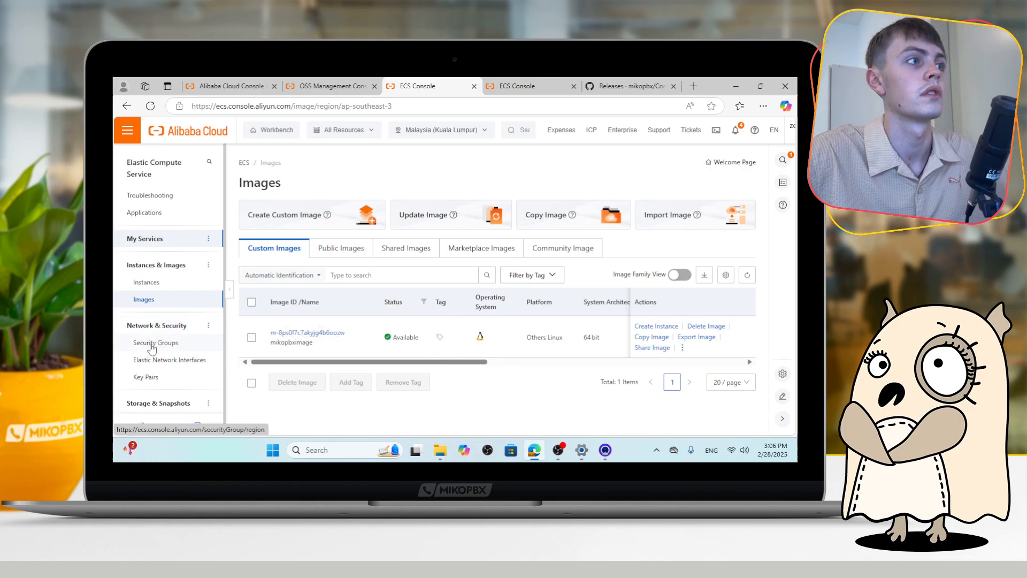
click(153, 347)
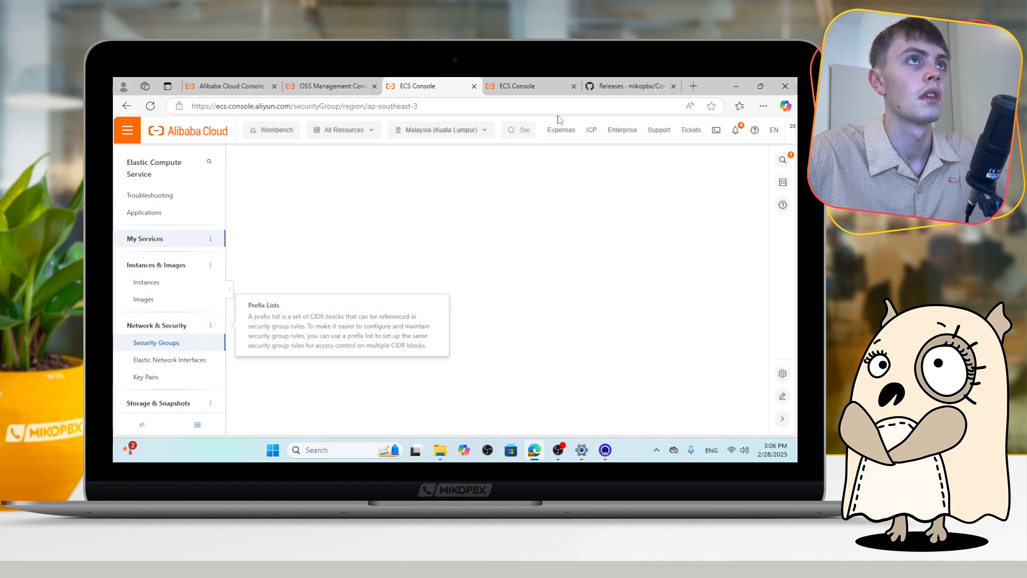
click(529, 86)
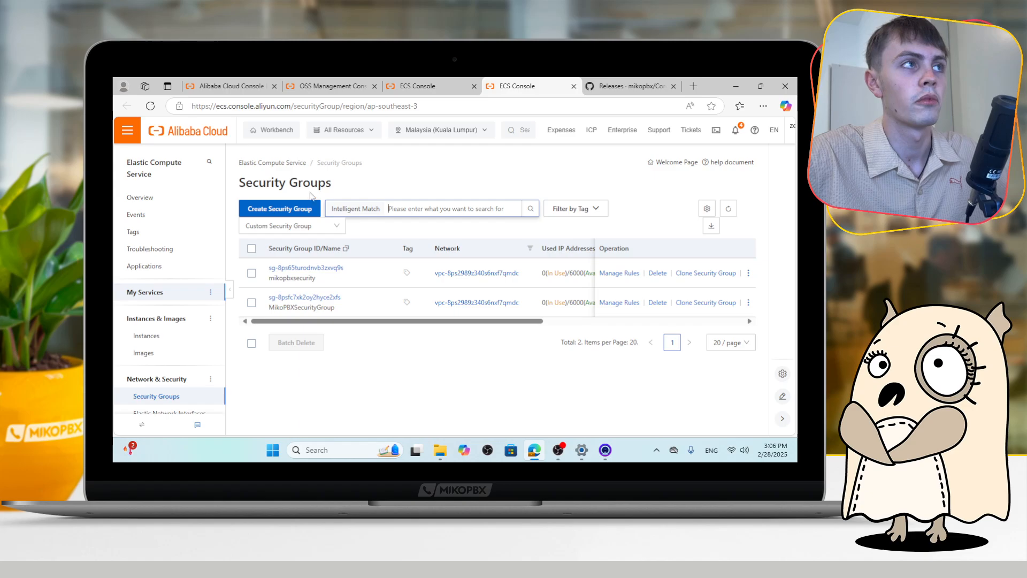
click(281, 209)
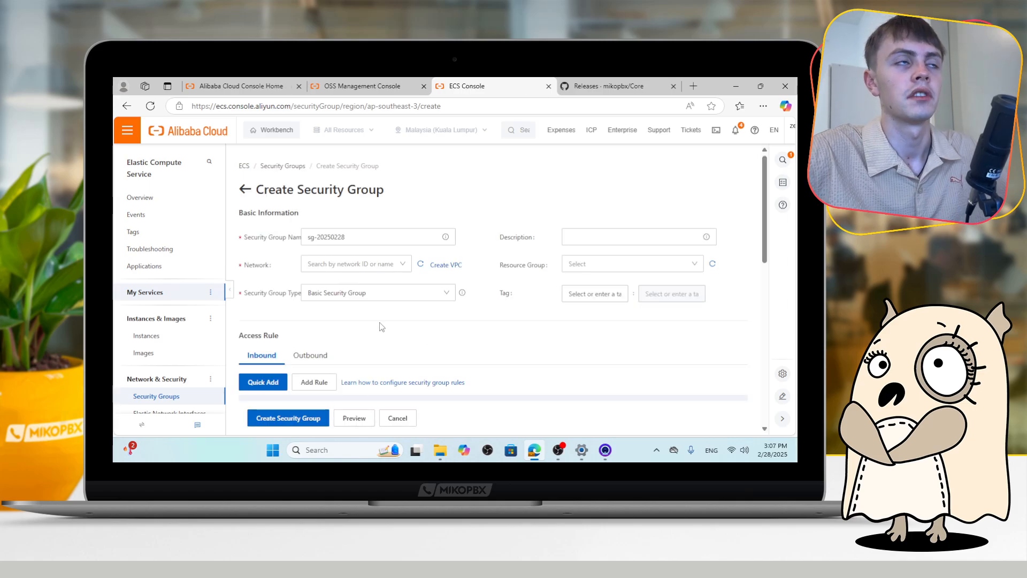
Name the new security group mikopbxfirewall and select the existing available VPC as its network.
click(365, 236)
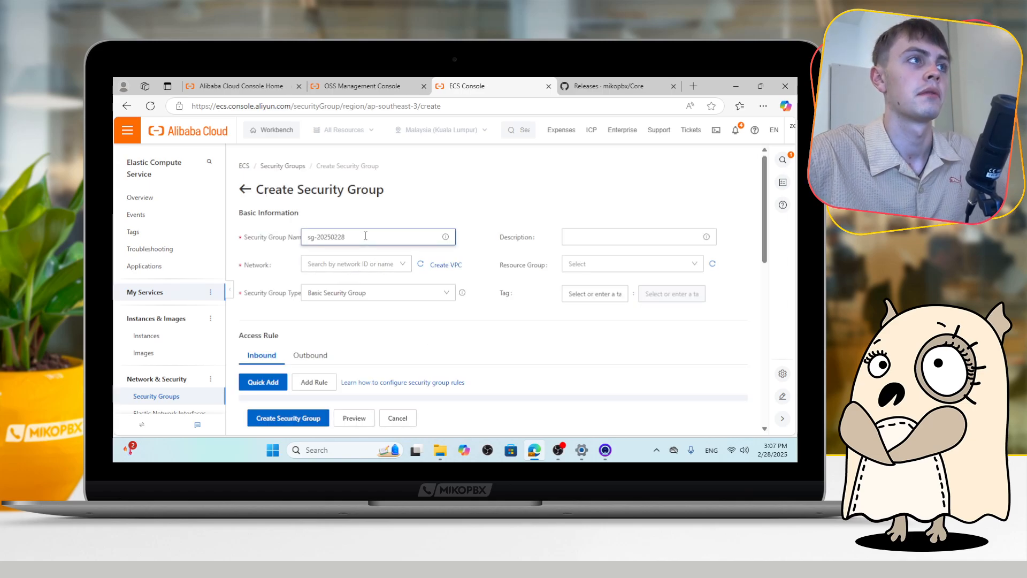
drag(358, 235, 289, 245)
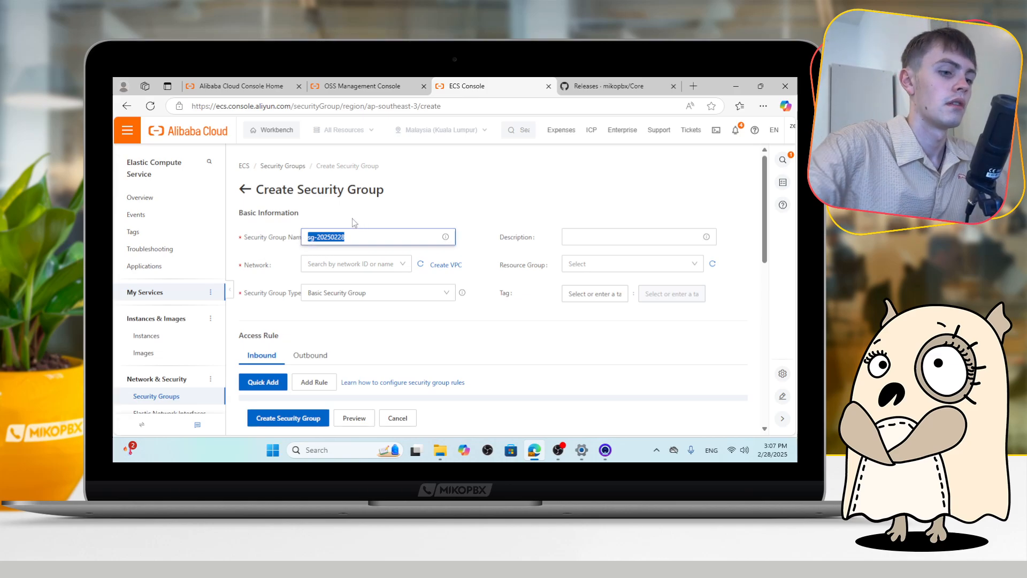
text(mikopbxfirewal)
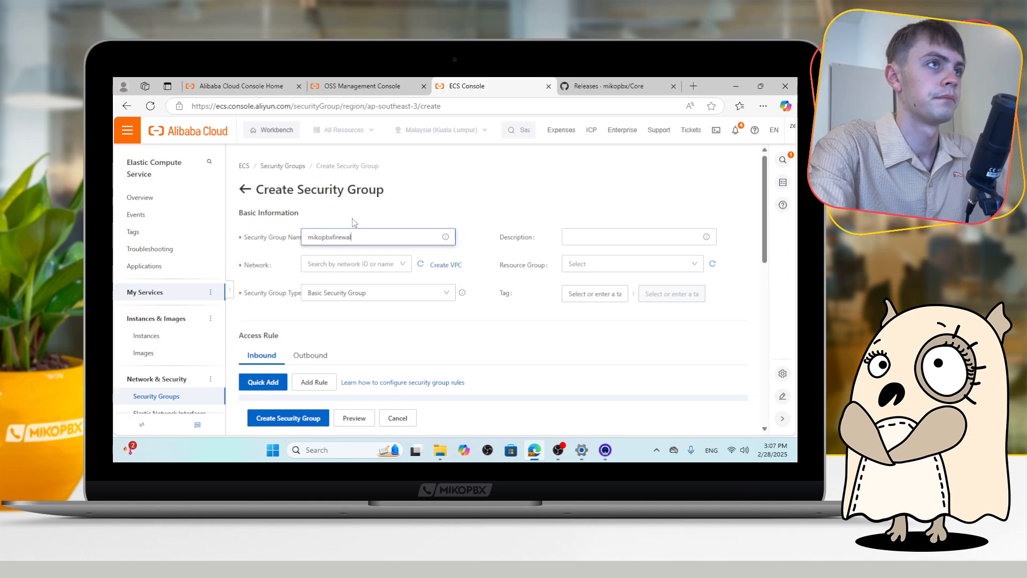
click(384, 264)
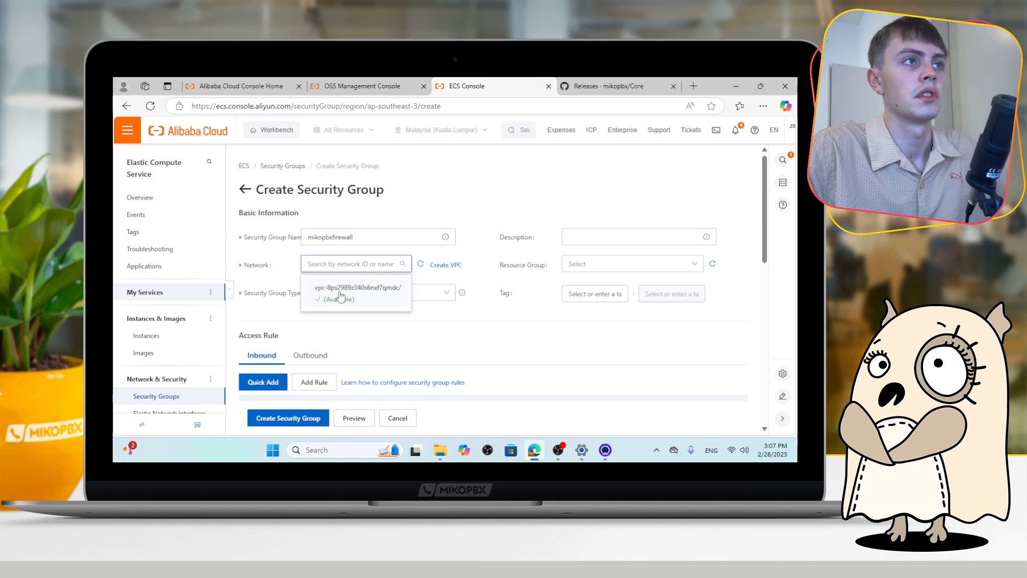
click(340, 294)
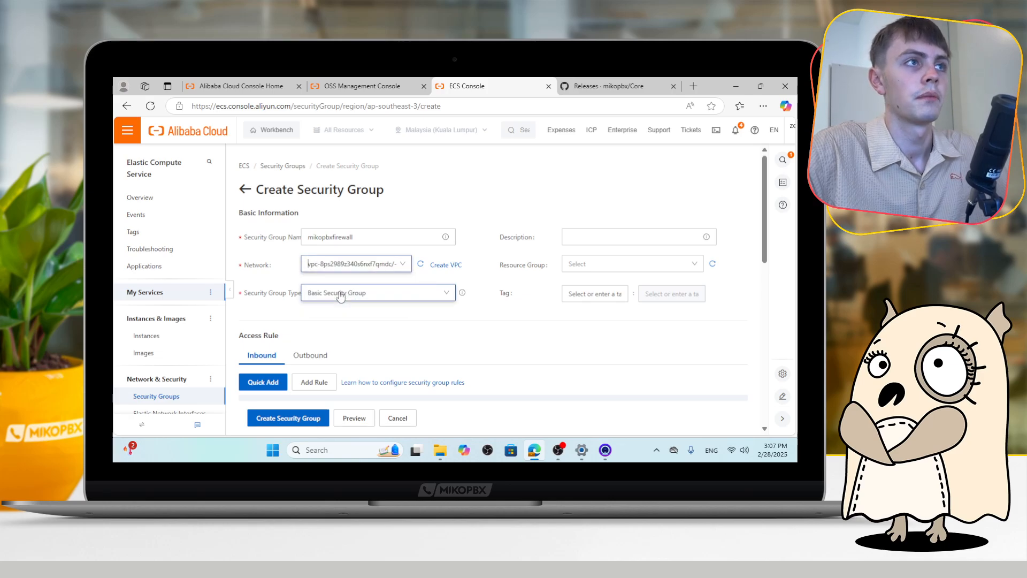
Keep Basic Security Group as the security group type and assign the default resource group.
click(355, 266)
click(320, 298)
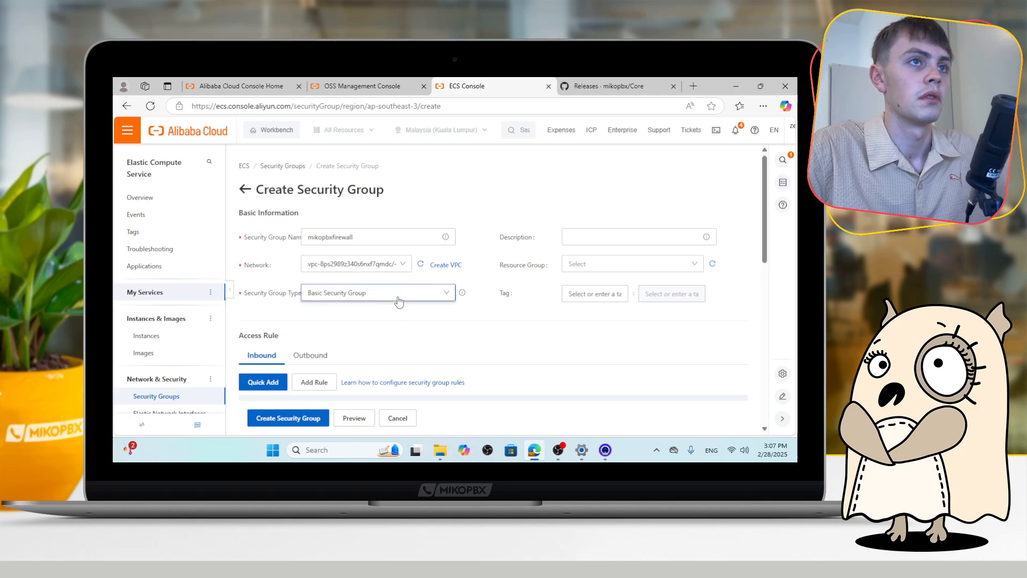
click(591, 263)
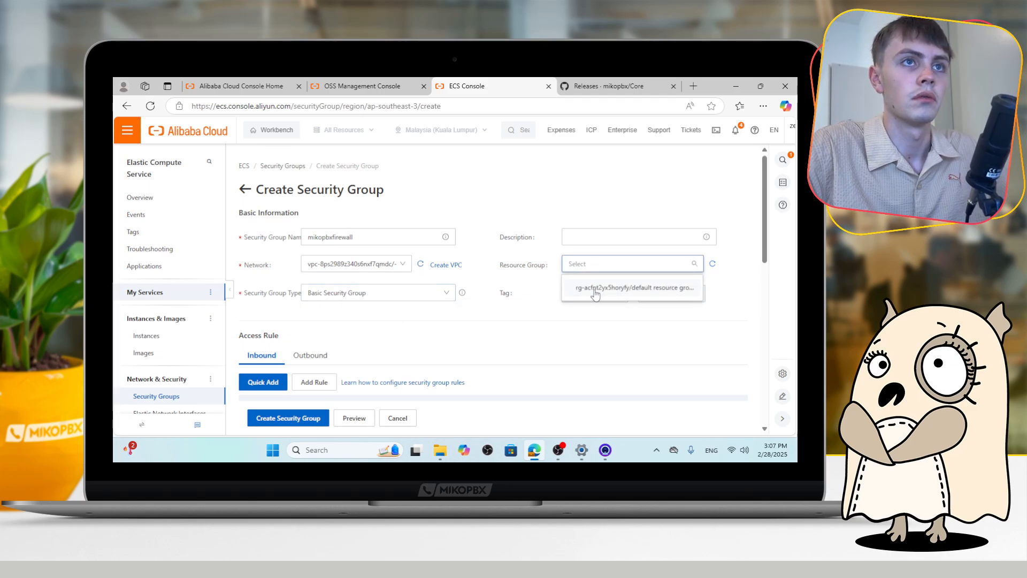
click(594, 290)
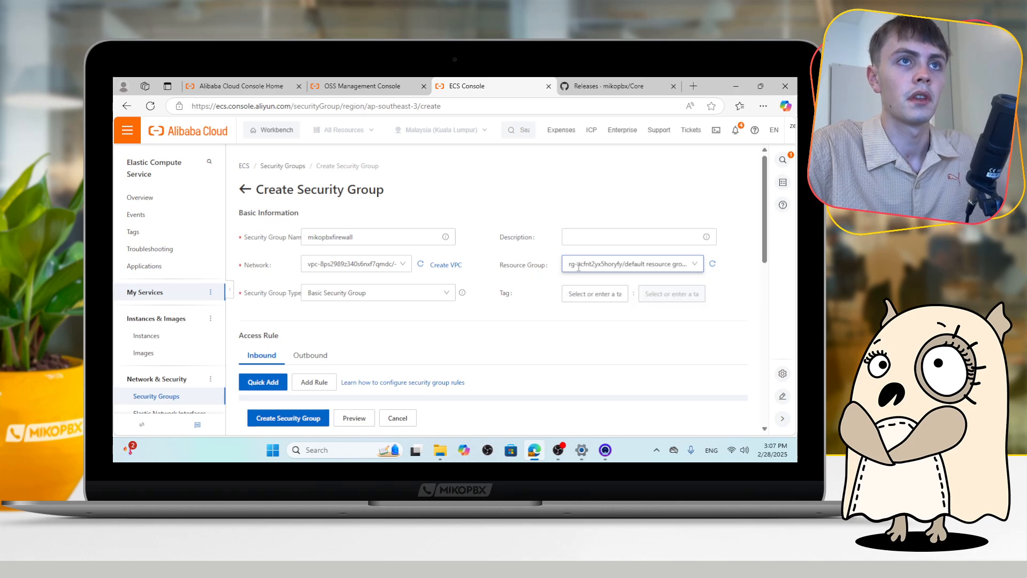
click(567, 269)
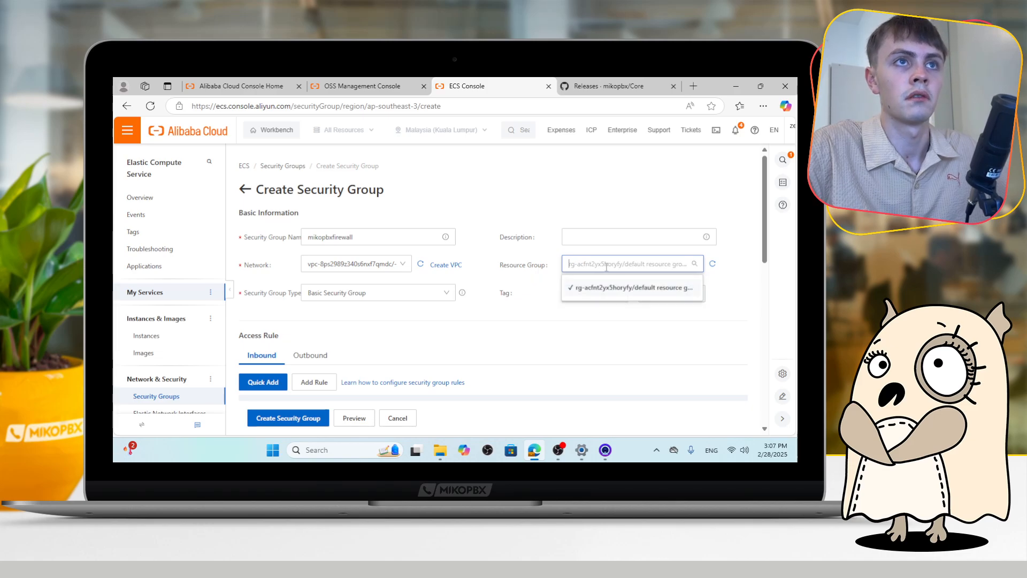
click(568, 289)
Delete the inbound access rules for HTTP (80), HTTPS (443), SSH (22) and RDP (3389).
scroll(473, 278, down, 3)
scroll(380, 262, up, 2)
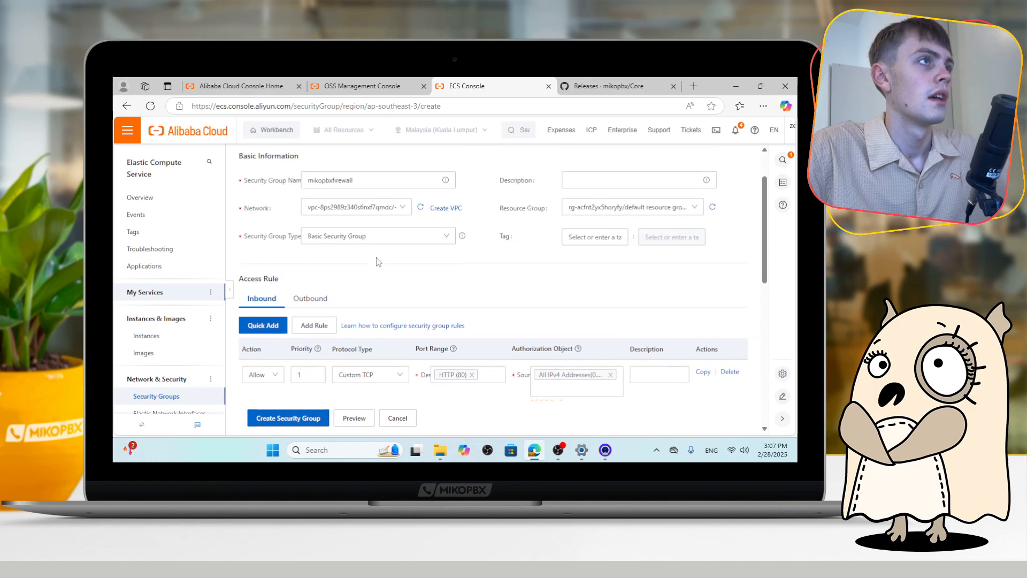
scroll(377, 258, down, 3)
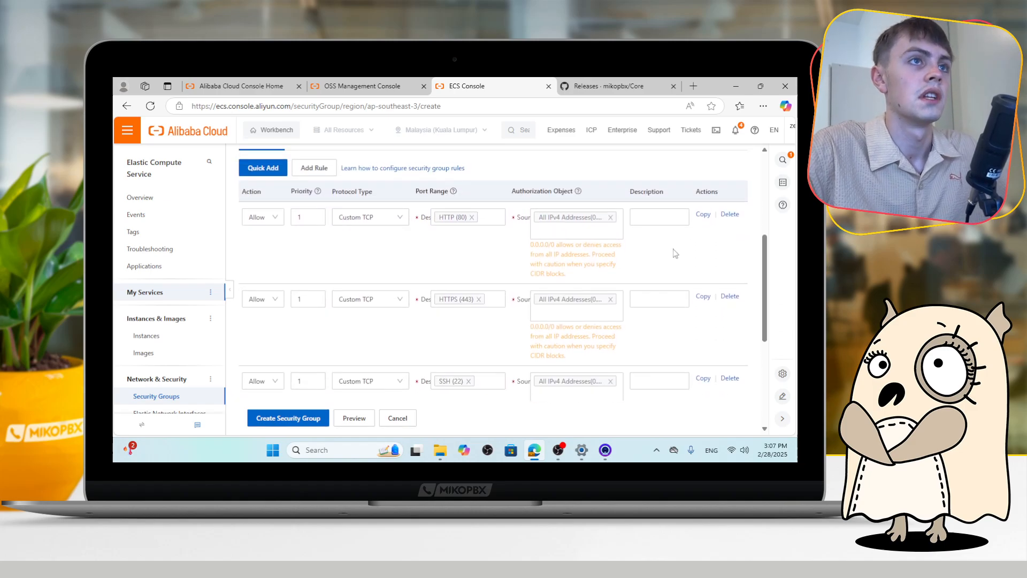
click(730, 215)
click(731, 214)
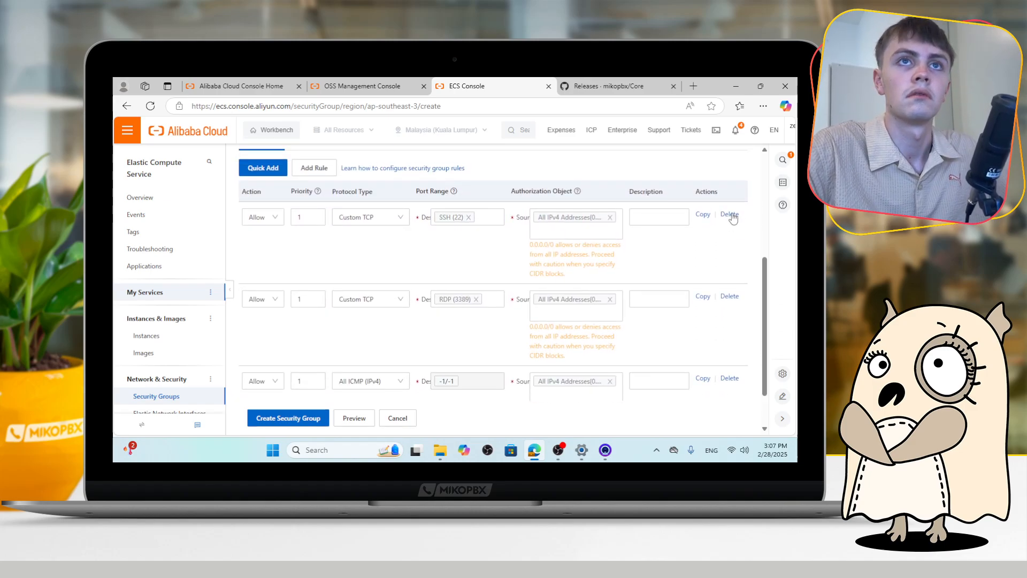
click(731, 214)
click(729, 241)
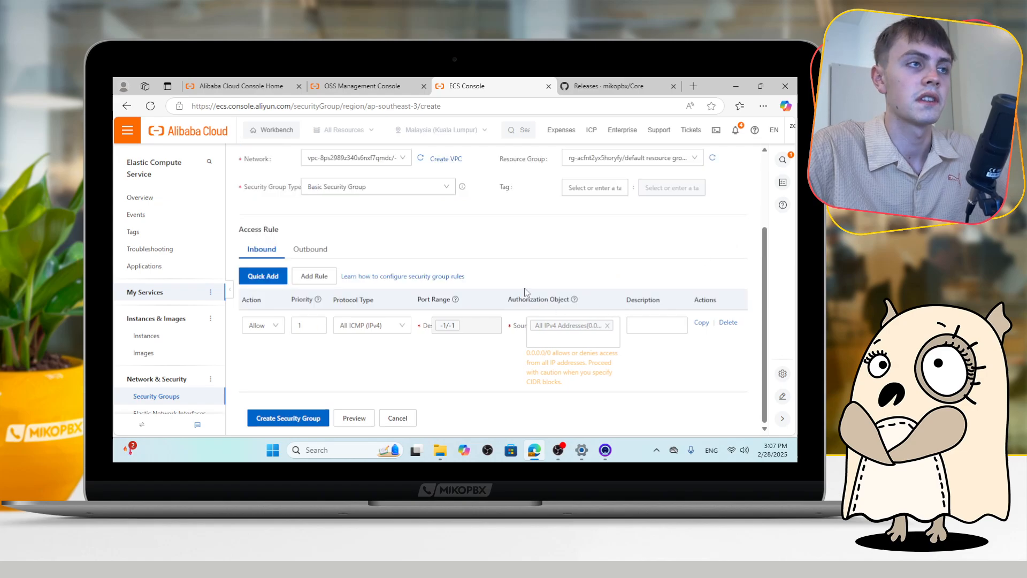
Set the remaining inbound rule's protocol type to All and create the security group.
click(374, 325)
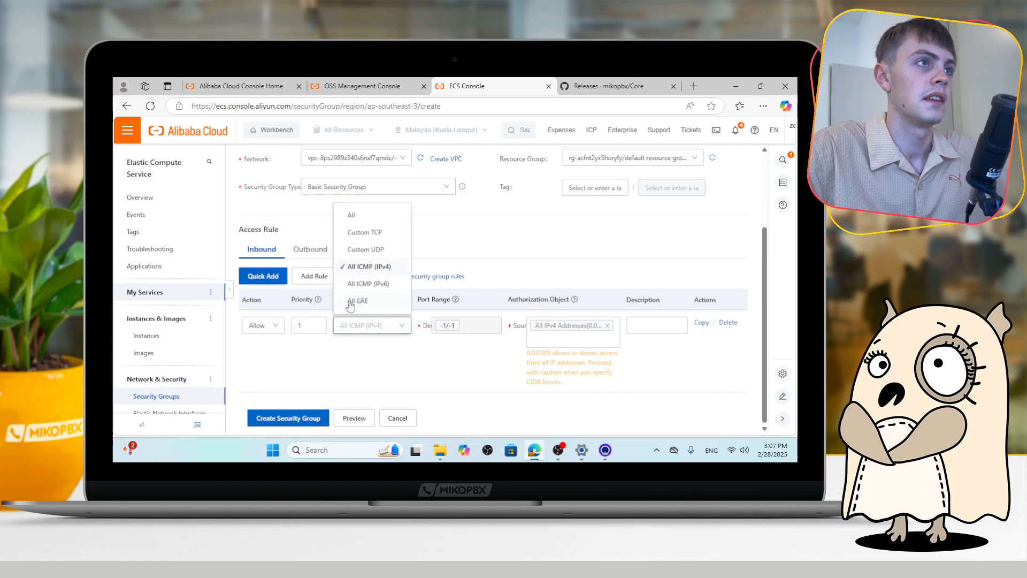
click(373, 216)
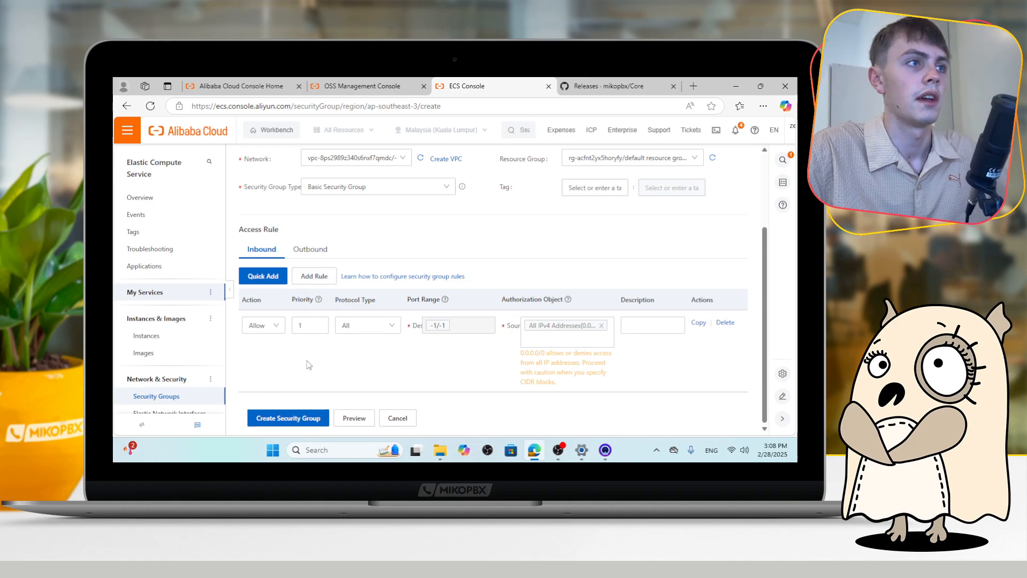
click(278, 419)
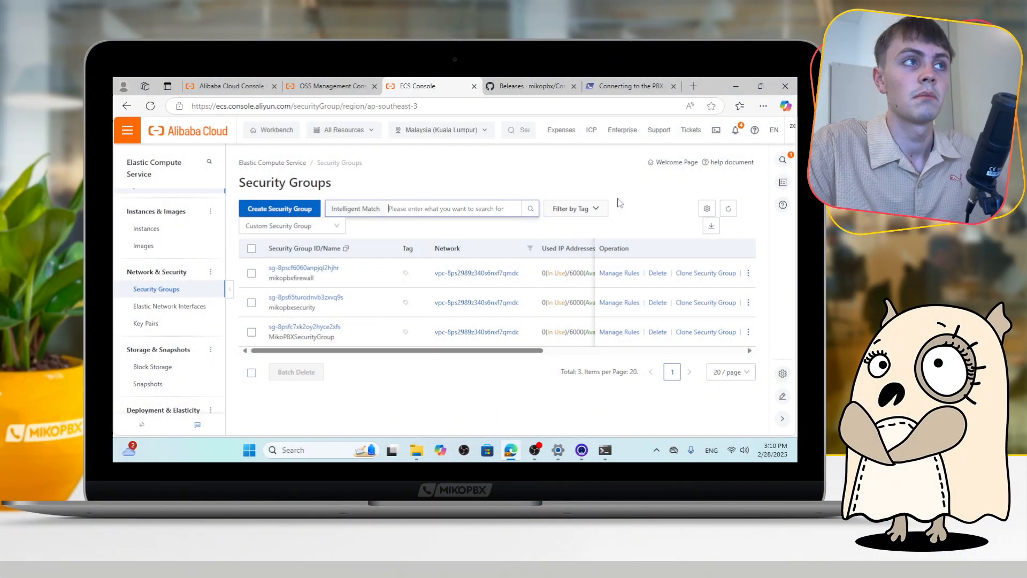
click(393, 209)
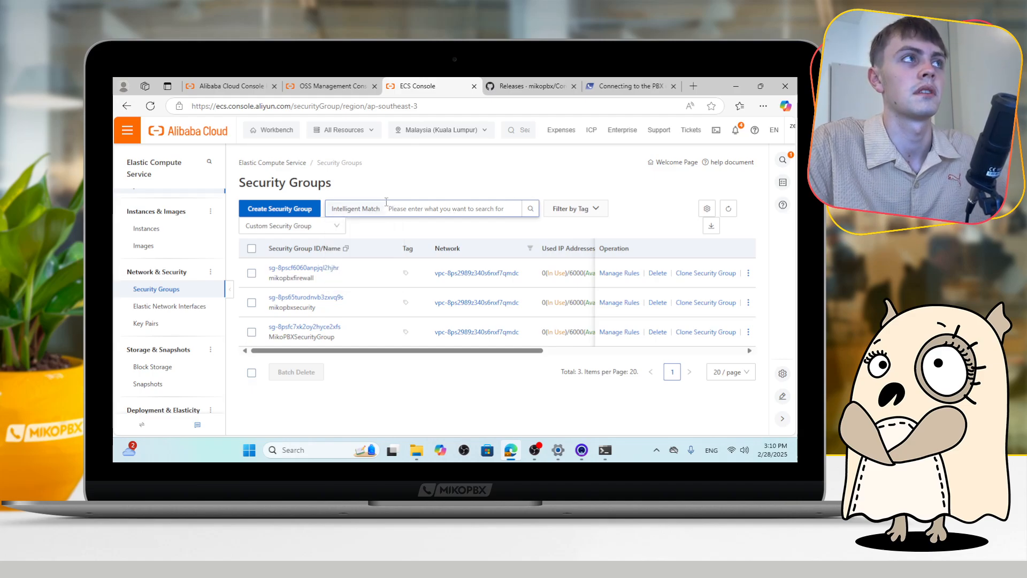
On the Key Pairs page, start creating an SSH key pair named mikopbxnewkeypair with the Import creation mode.
click(177, 324)
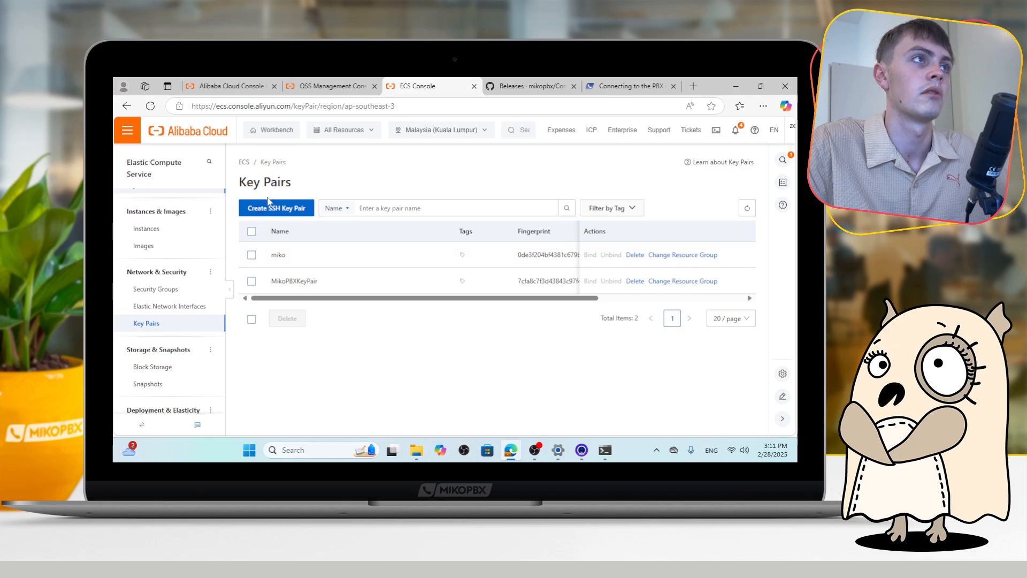
click(276, 209)
click(388, 206)
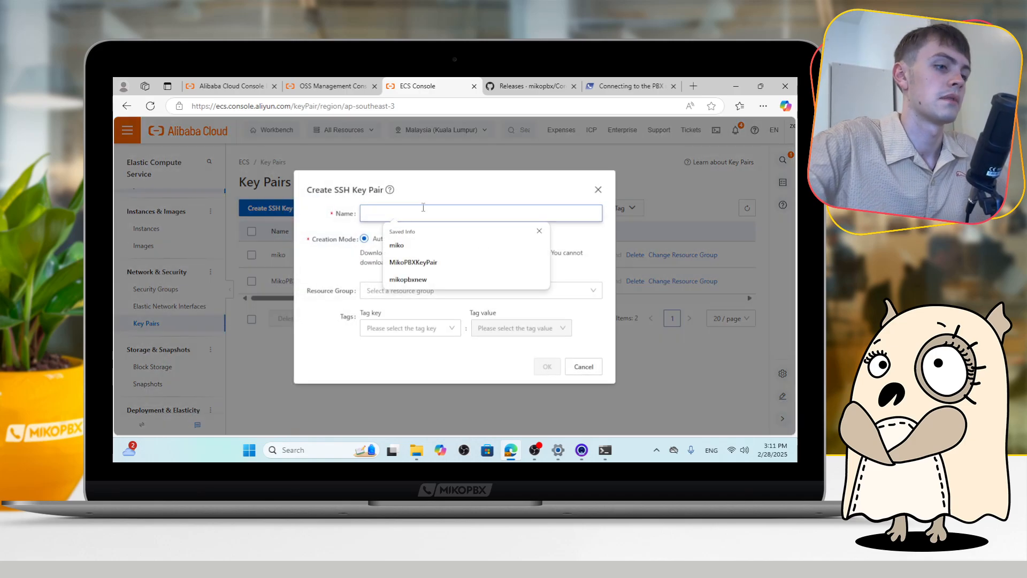
click(441, 274)
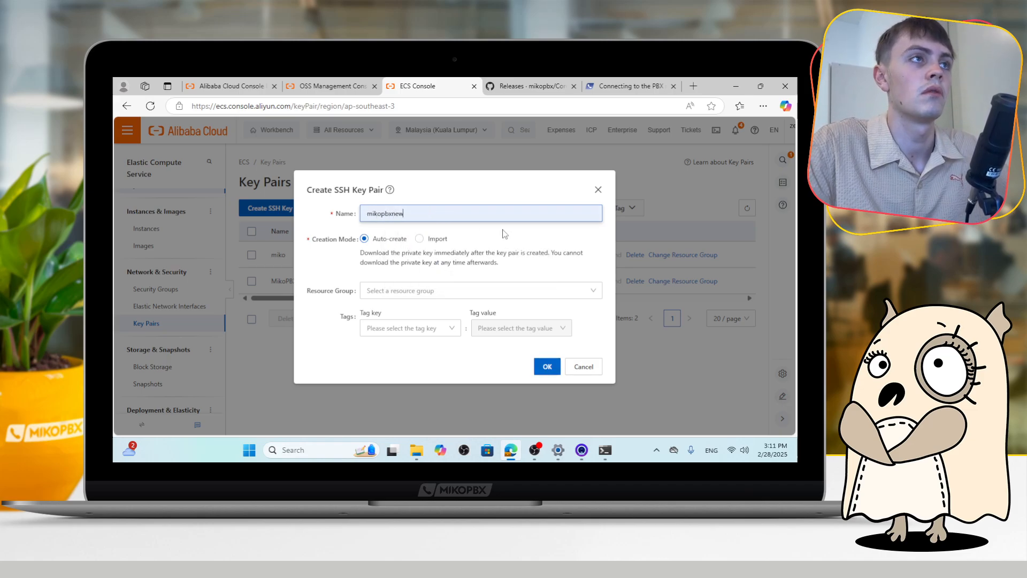
text(keypair)
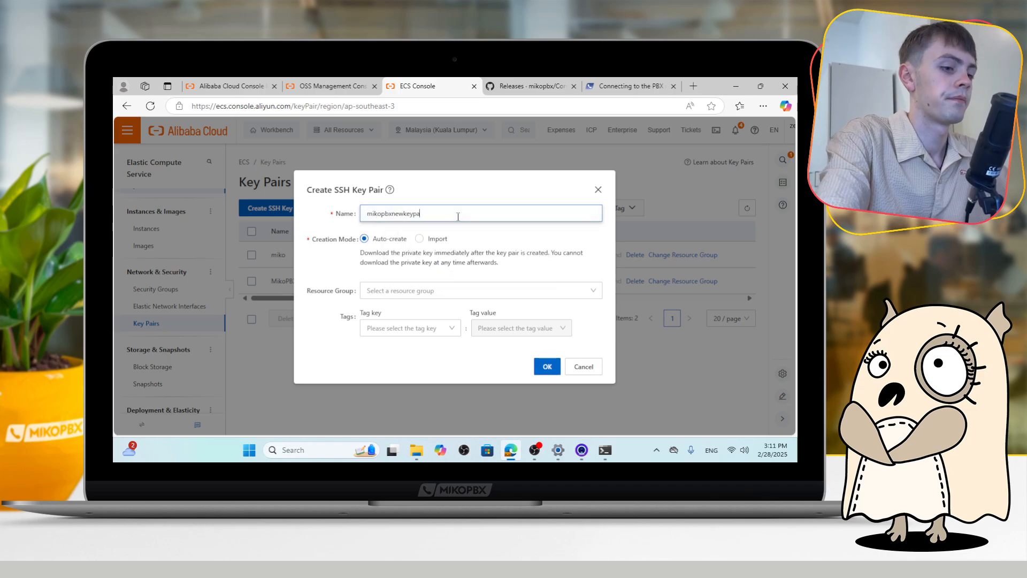
click(433, 241)
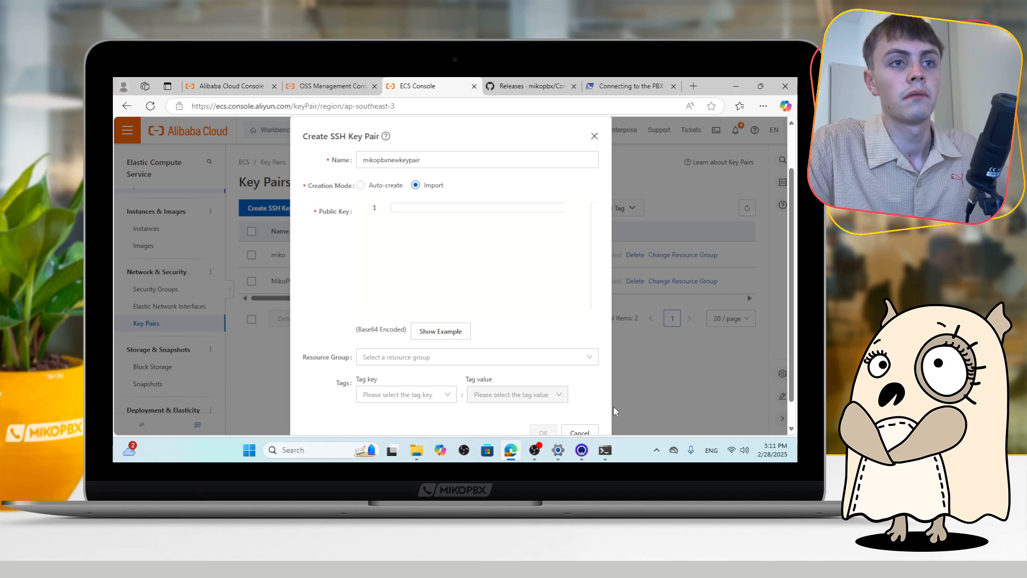
Review the prepared ssh-keygen command in Windows PowerShell and the MikoPBX documentation page on connecting to the PBX using SSH.
click(605, 450)
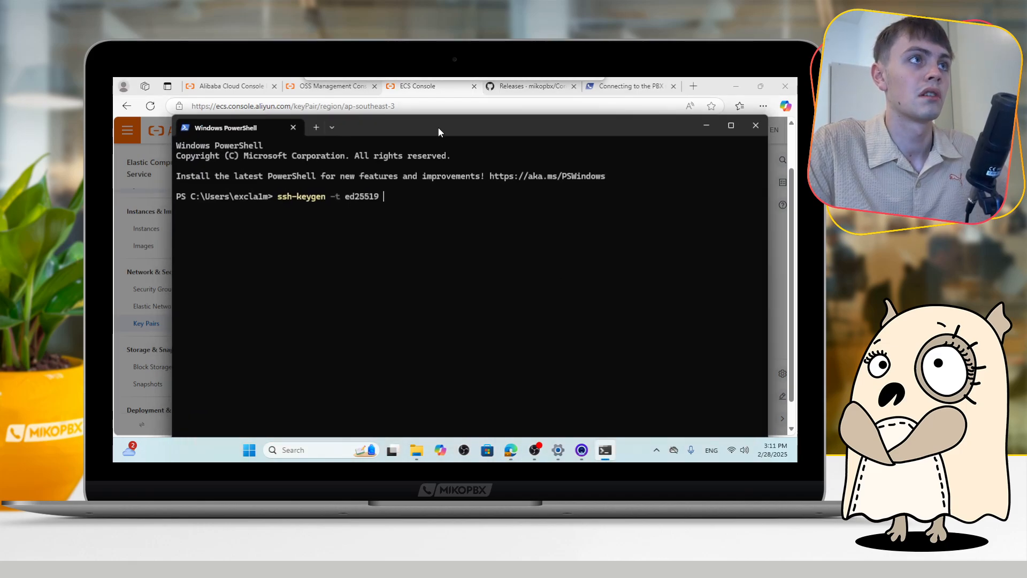
drag(438, 128, 436, 118)
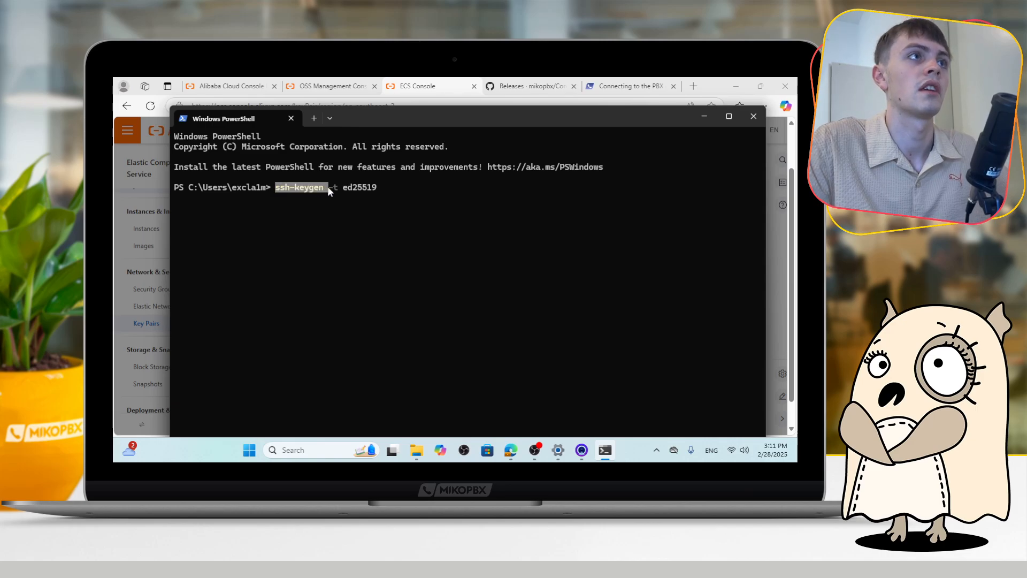
click(393, 188)
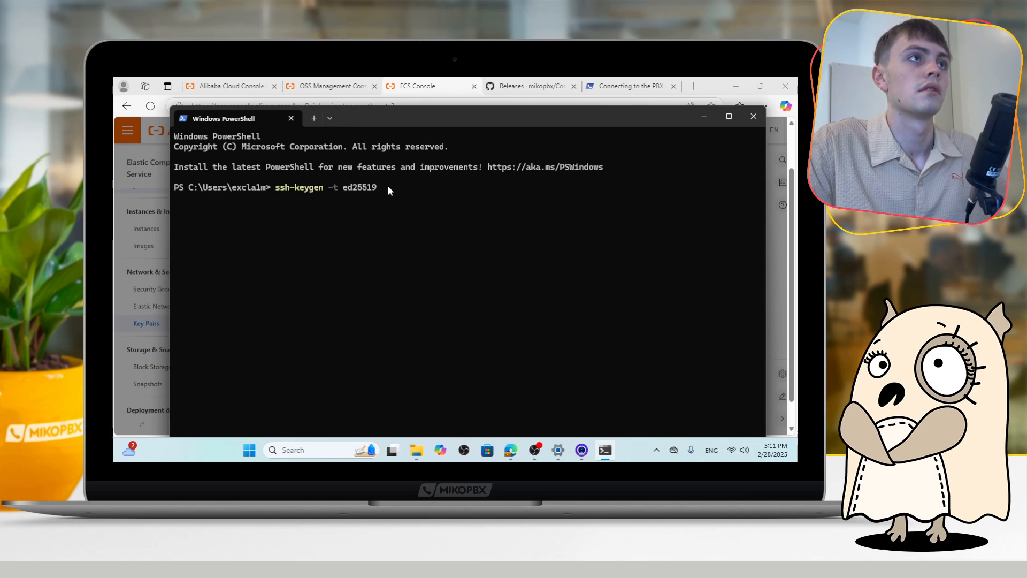
click(609, 87)
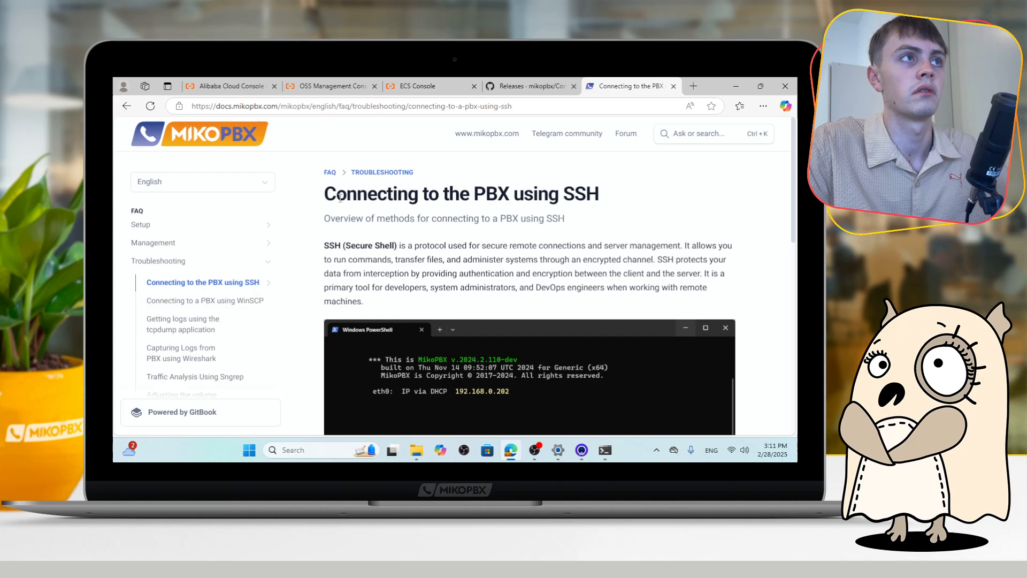
scroll(335, 198, down, 15)
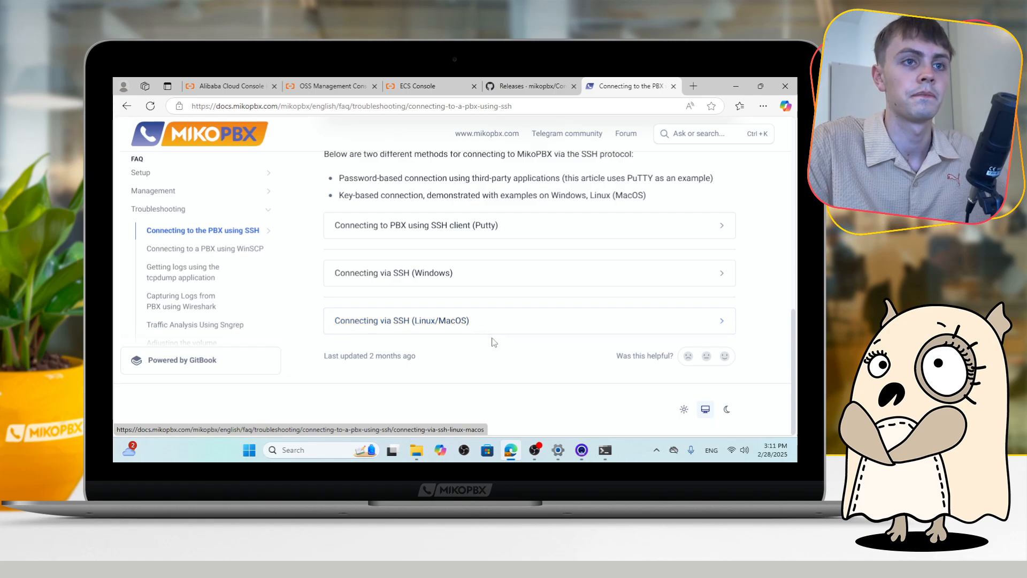
Switch to PowerShell and run ssh-keygen -t ed25519, accepting the default file, overwriting the existing key and leaving the passphrase empty.
click(605, 450)
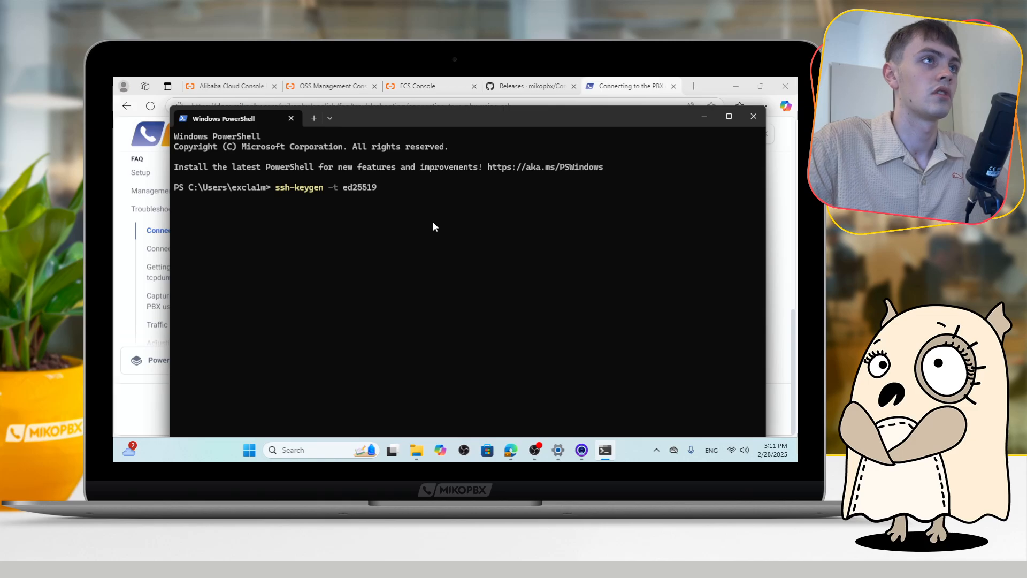
key(Return)
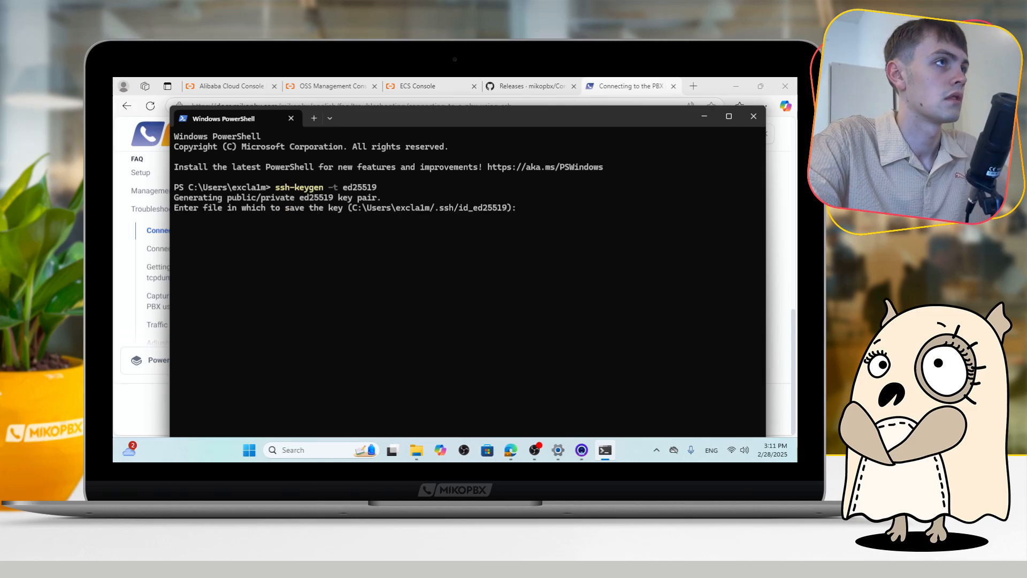
key(Return)
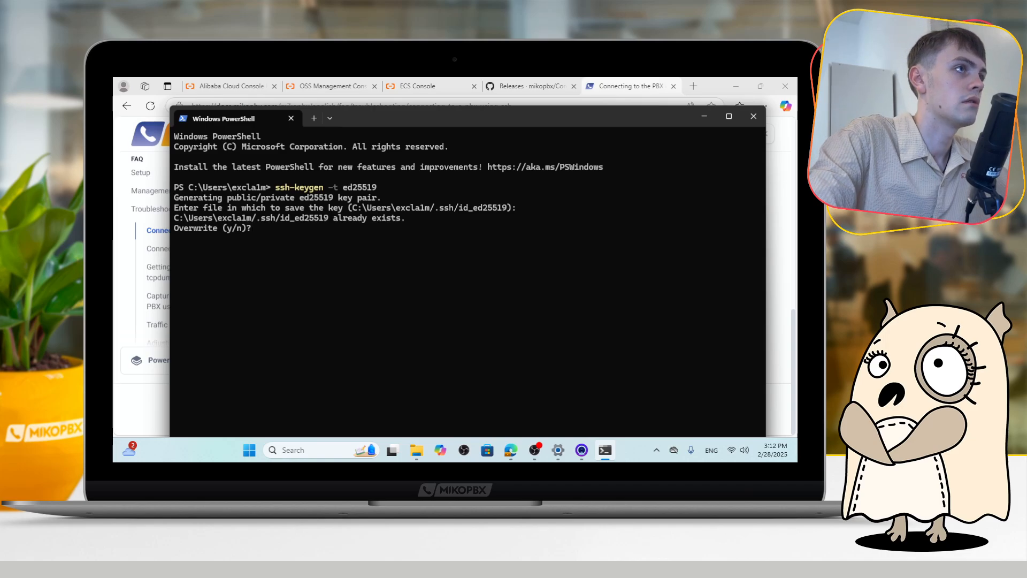
text(y)
key(Return)
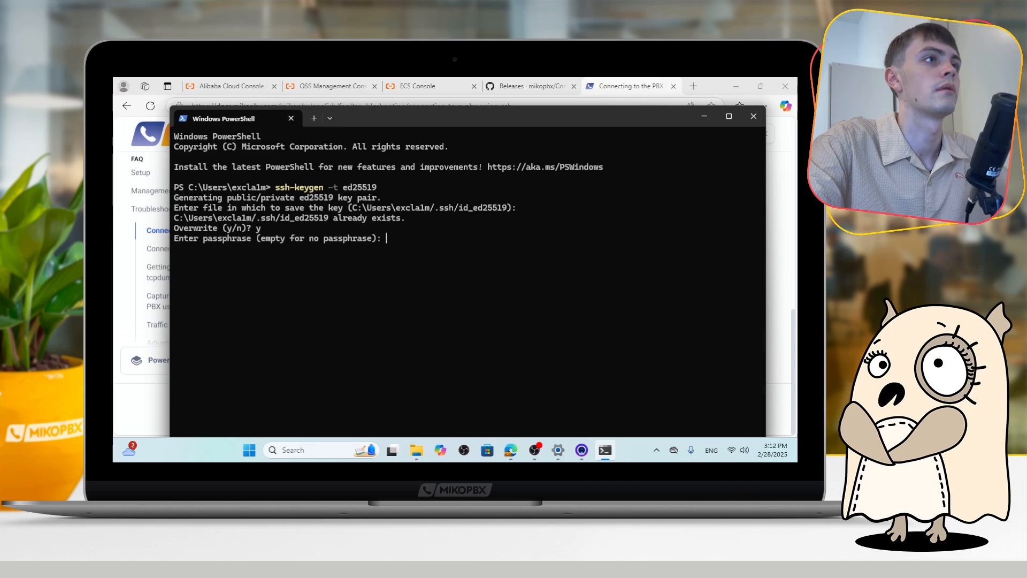
key(Return)
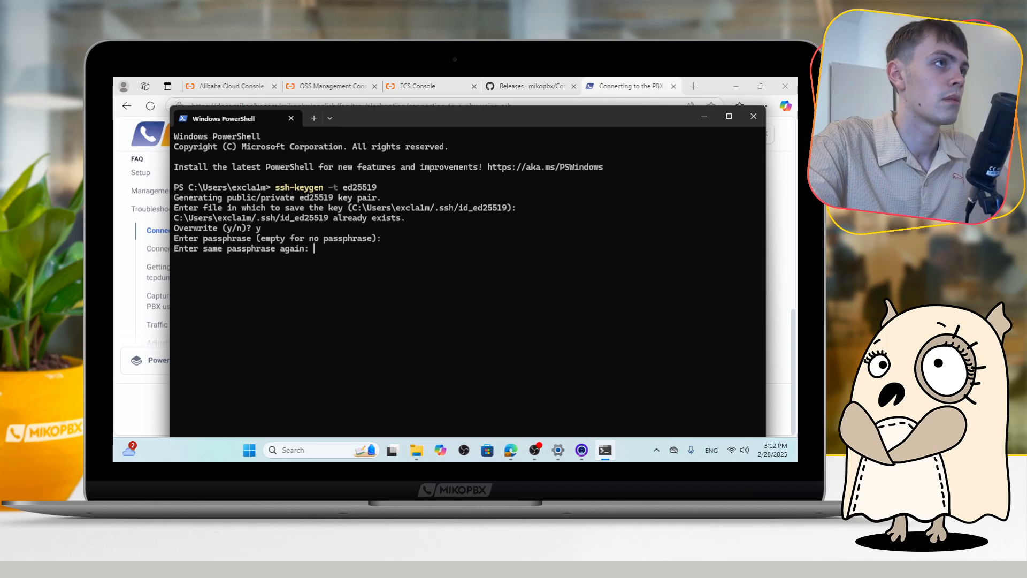
key(Return)
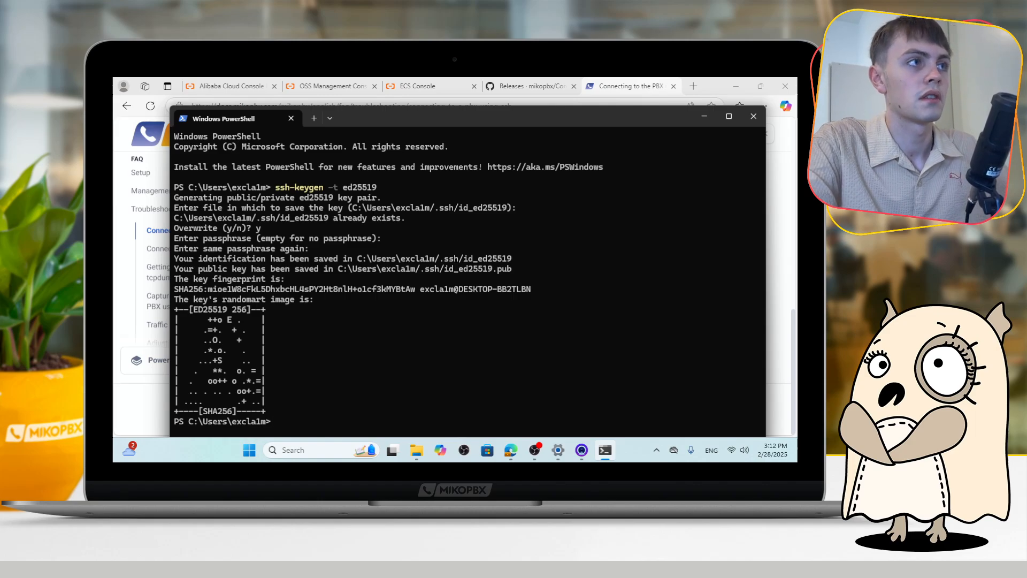
Display the public key with Get-Content ~/.ssh/id_ed25519.pub and copy it without the trailing user and host name.
key(Up)
key(Up)
key(Up)
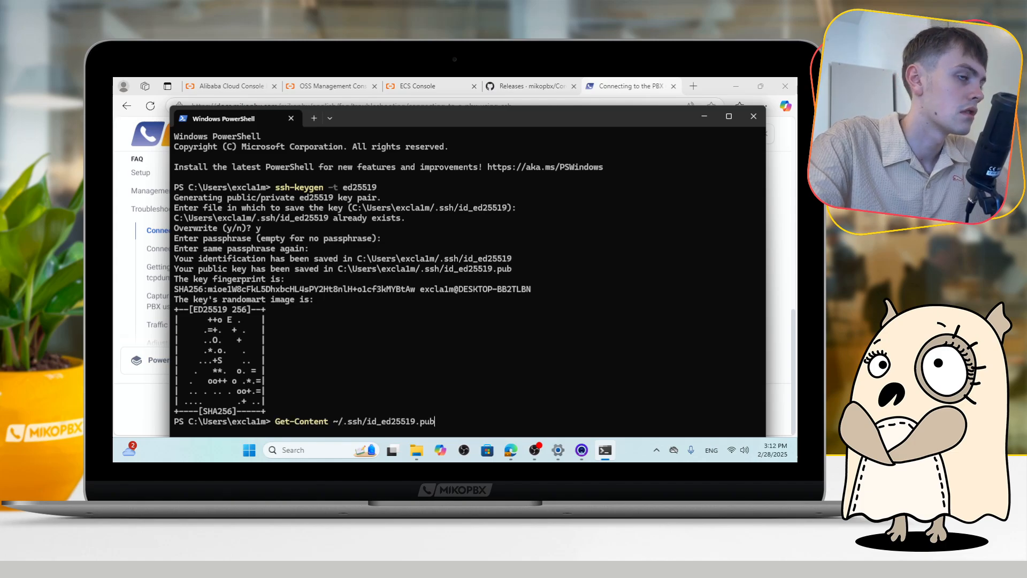
key(Return)
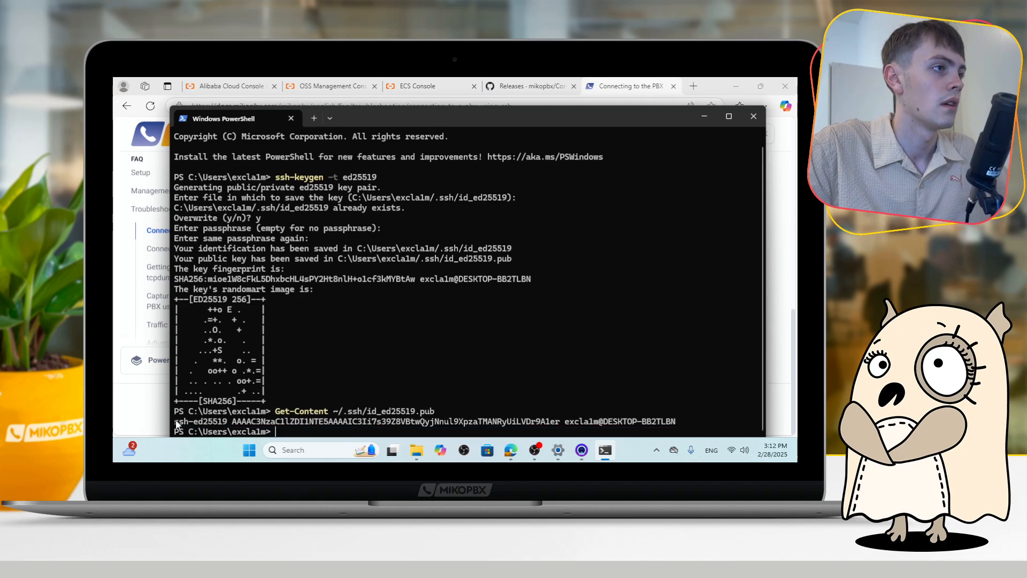
drag(176, 423, 579, 427)
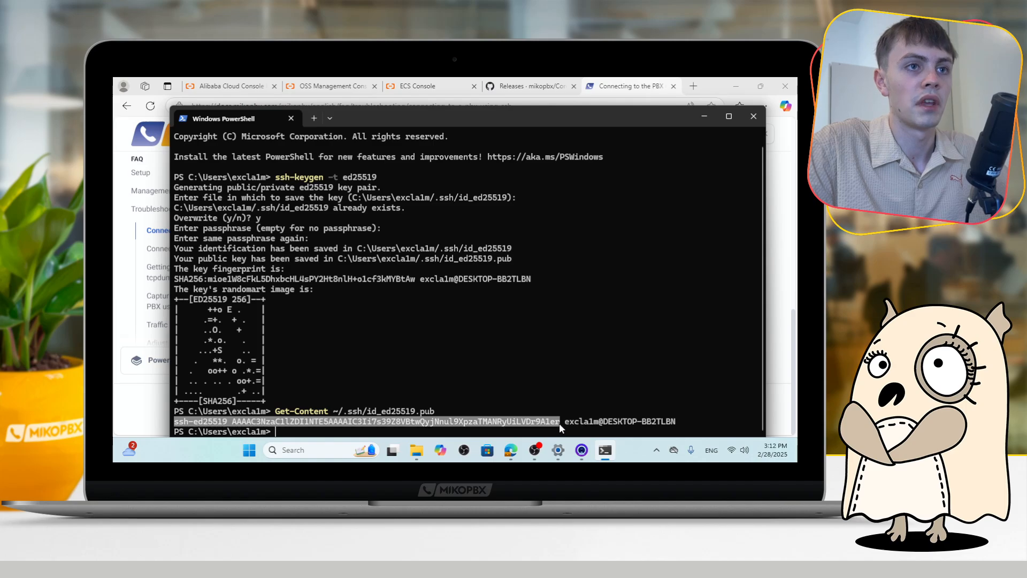
right_click(560, 422)
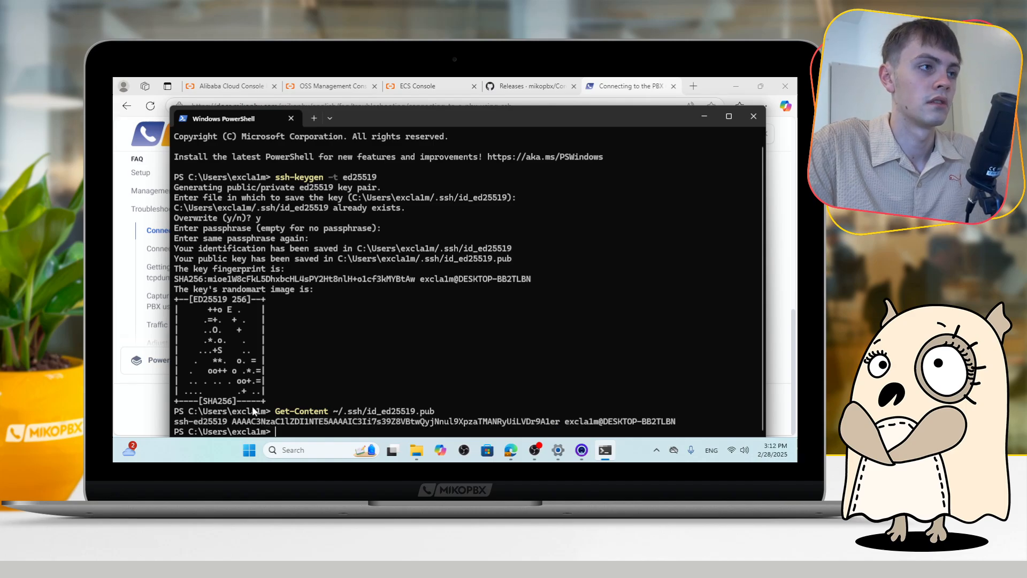
Switch back to the ECS Console in the browser and paste the copied public key into the key pair's Public Key field.
click(130, 399)
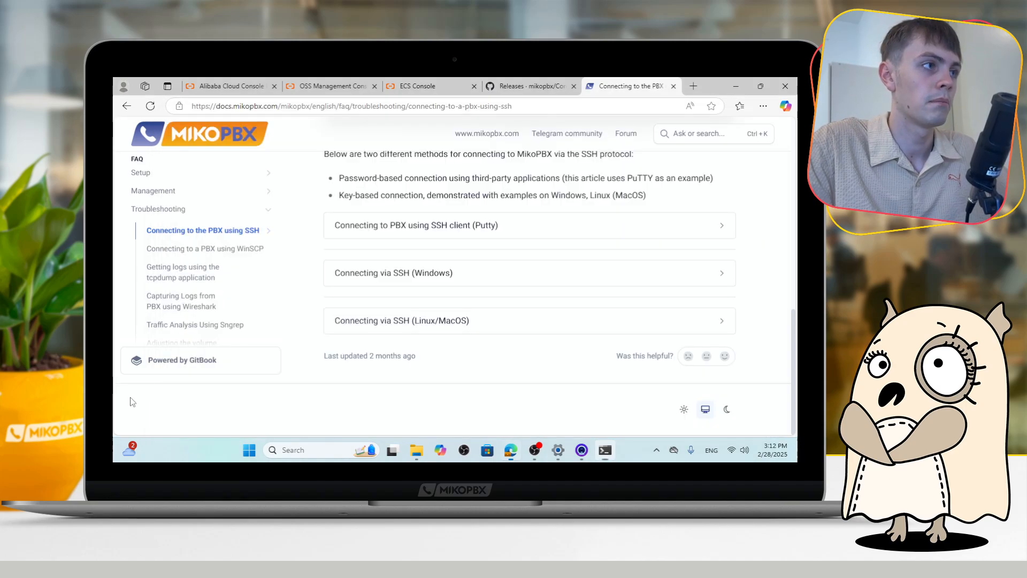
click(495, 81)
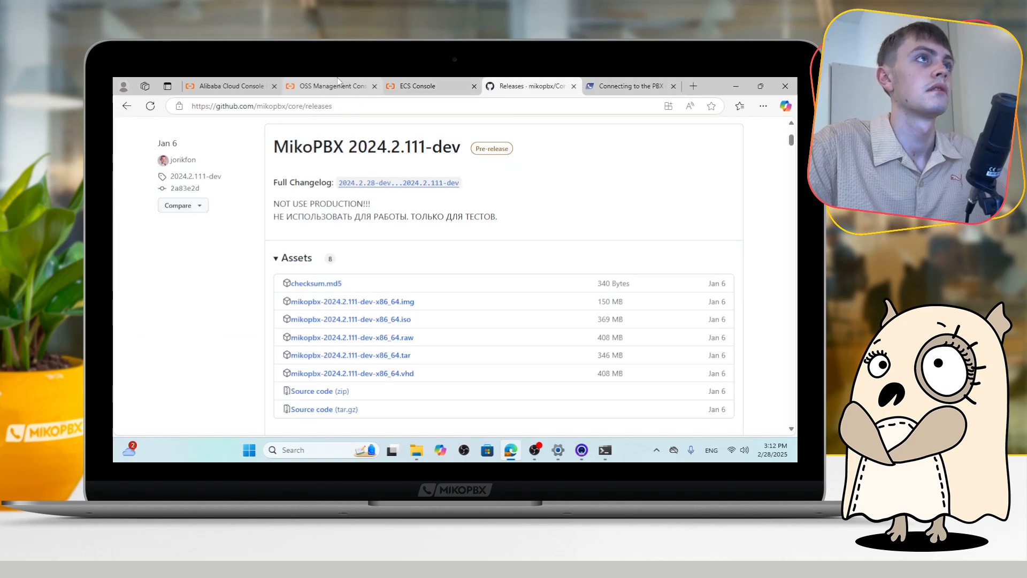
click(444, 83)
key(ctrl+v)
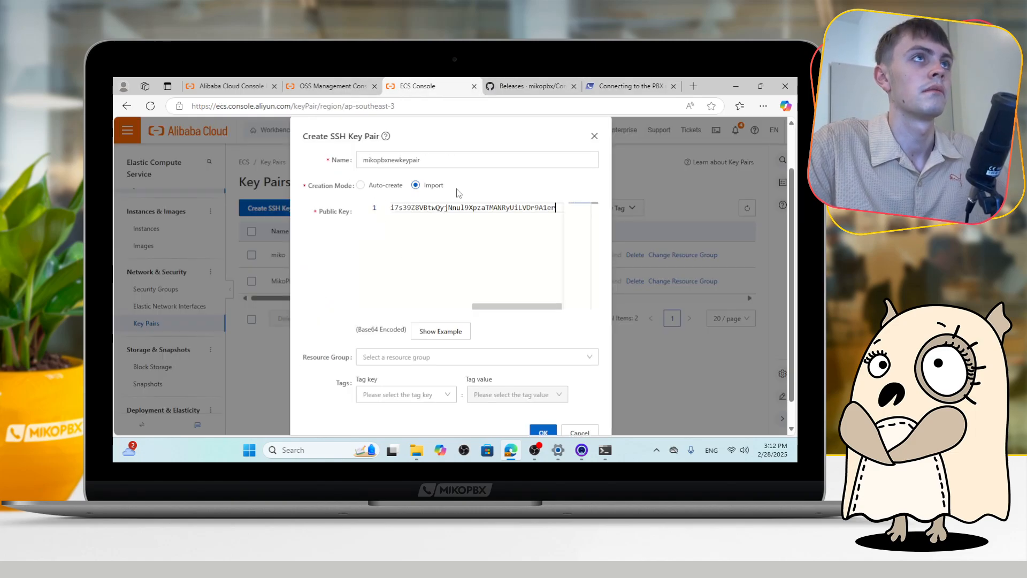
Assign the default resource group to the mikopbxnewkeypair key pair and create it.
drag(501, 306, 418, 305)
scroll(535, 321, down, 1)
click(529, 328)
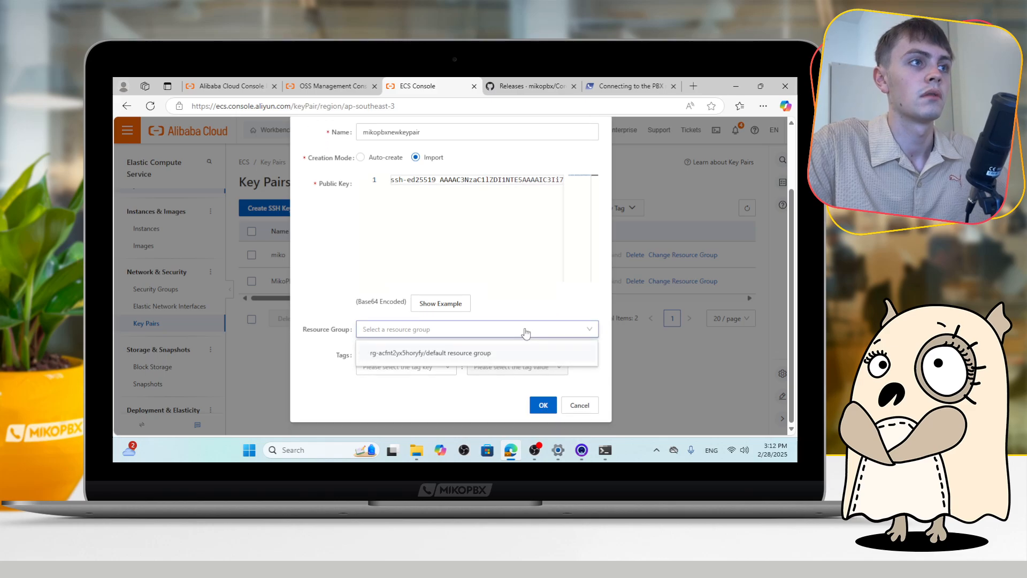
click(475, 350)
scroll(401, 316, up, 3)
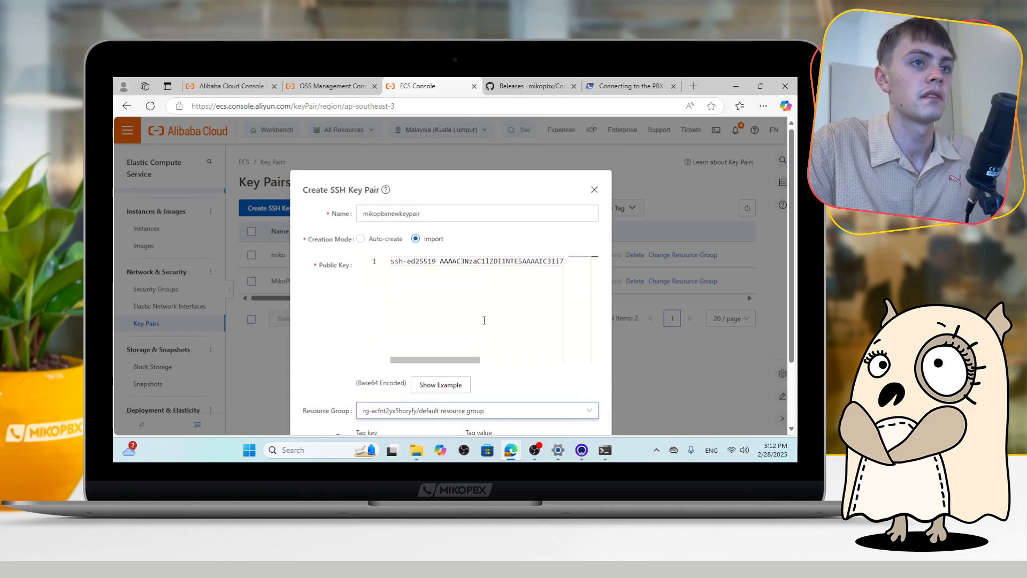
scroll(567, 384, down, 3)
click(550, 407)
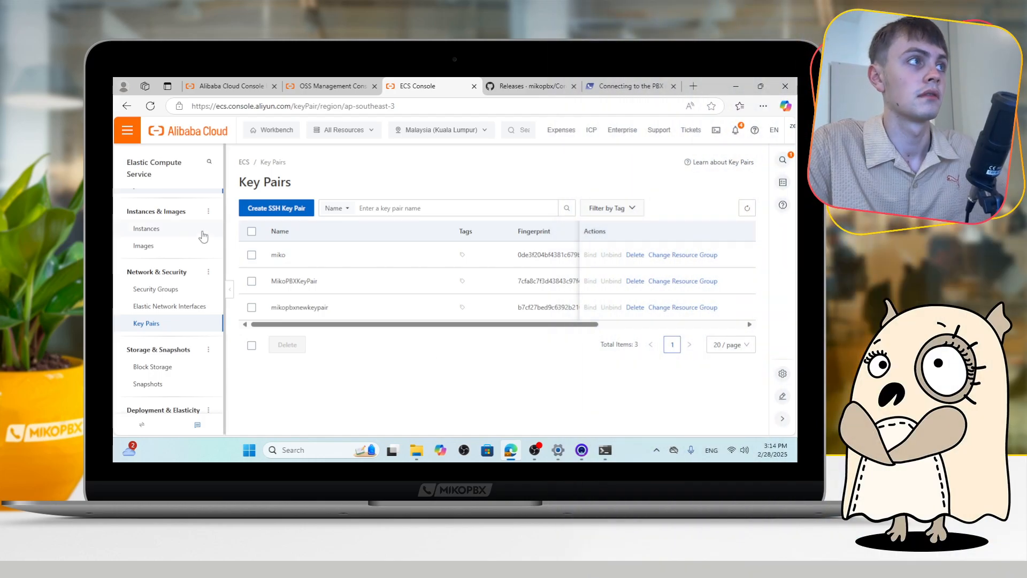
Go to the ECS instances list, start creating a new instance and set its billing method to Pay-as-you-go.
scroll(161, 241, up, 3)
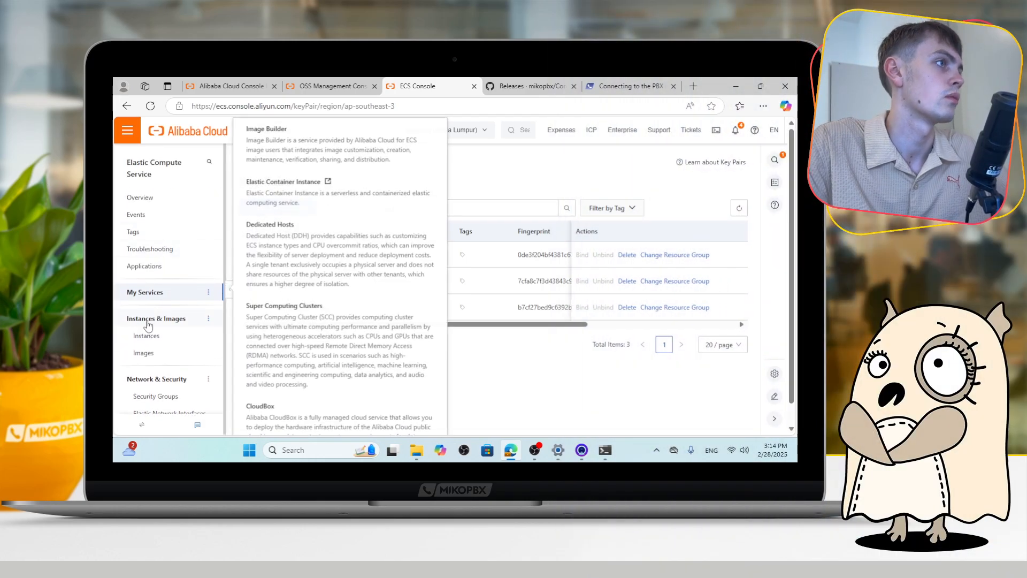
click(176, 335)
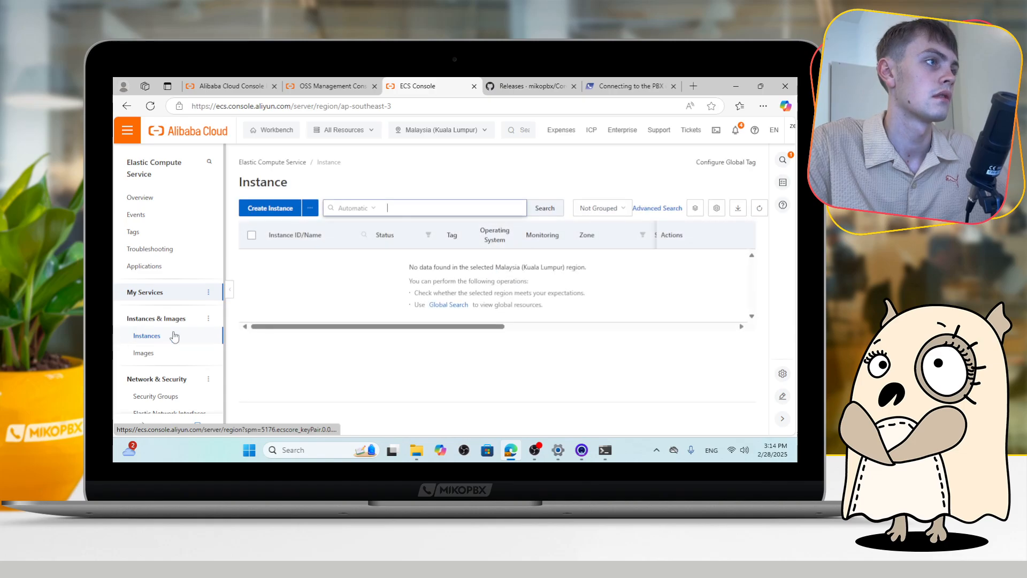
click(278, 209)
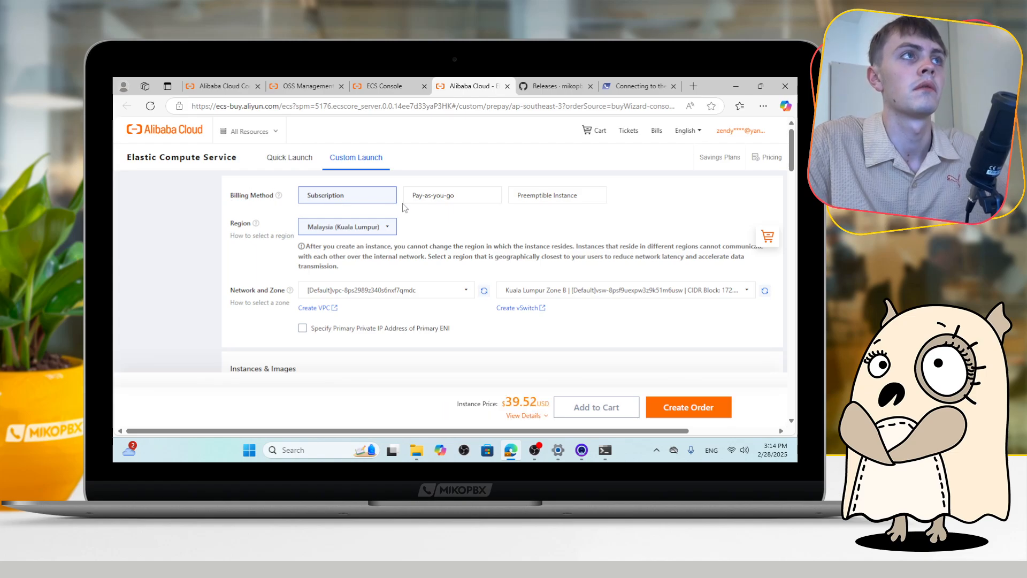
click(444, 196)
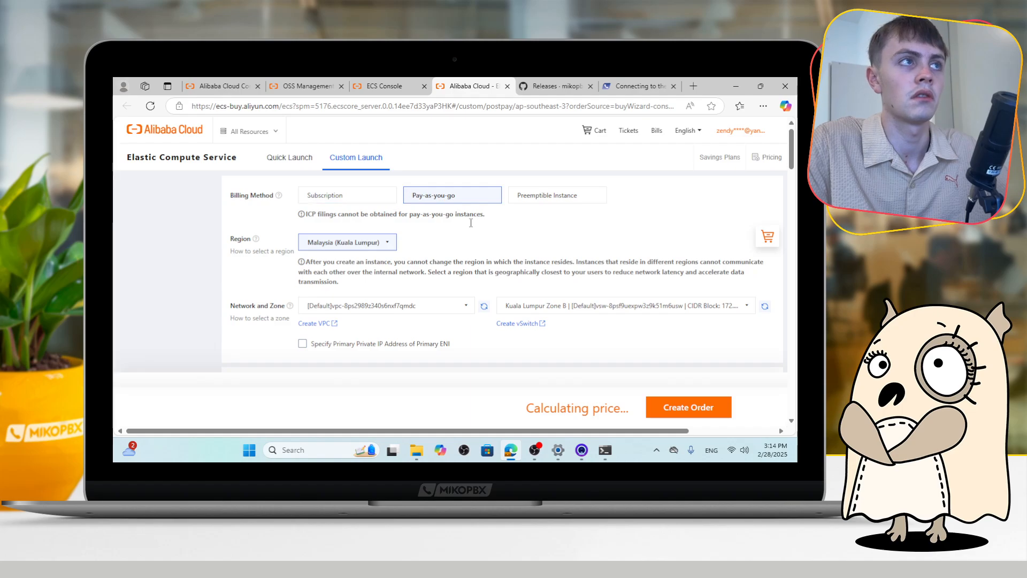
Filter the instance types by 1 vCPU and 1 GiB of memory so that ecs.t5-lc1m1.small is selected.
scroll(405, 218, down, 1)
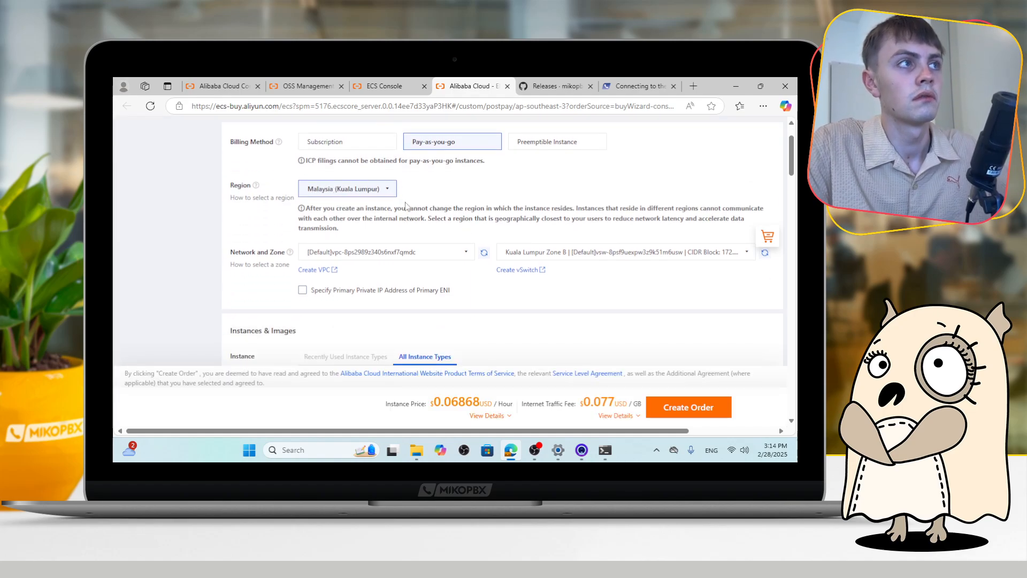
scroll(403, 244, down, 2)
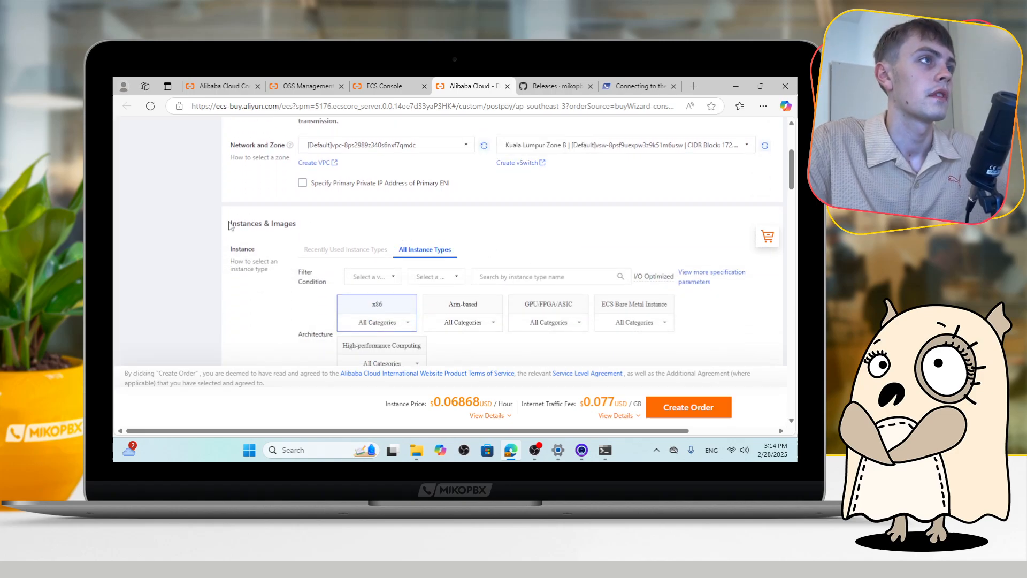
scroll(229, 225, down, 1)
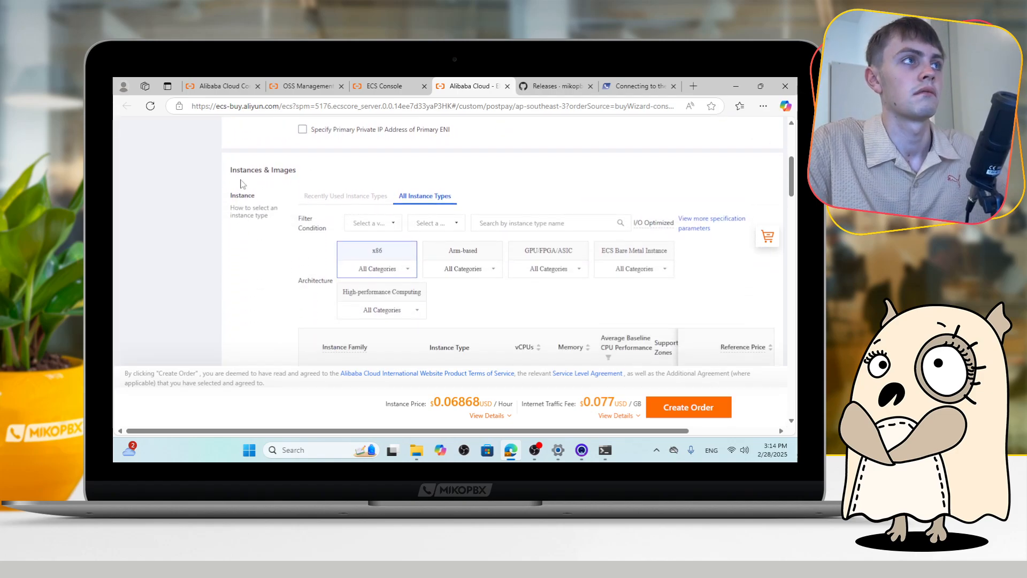
scroll(373, 187, down, 1)
click(377, 175)
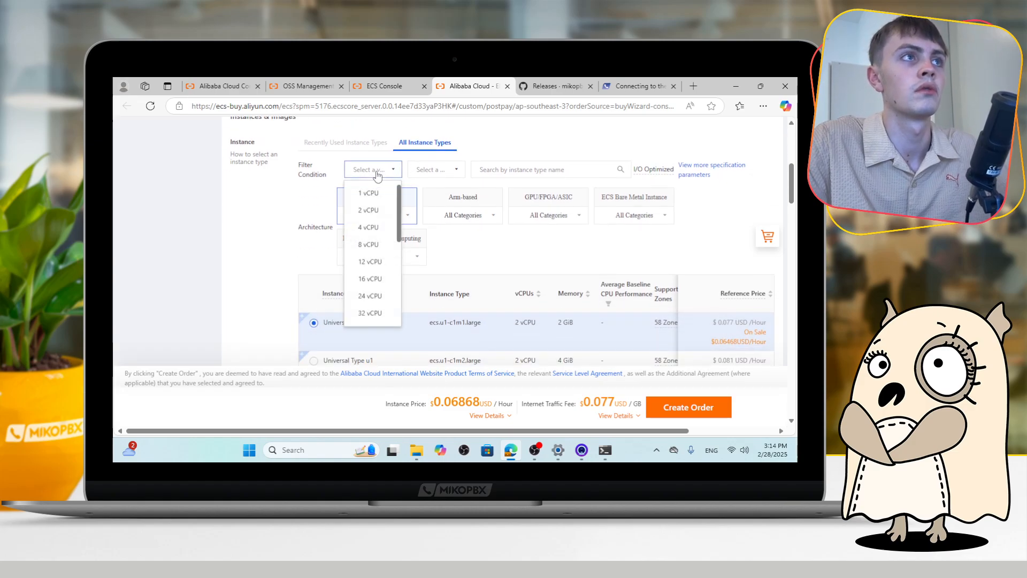
click(370, 194)
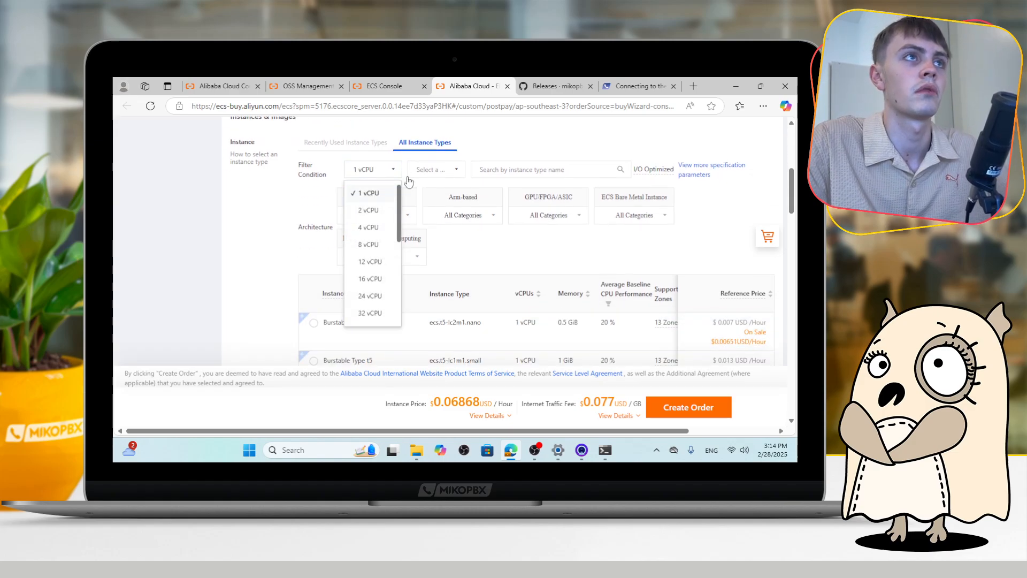
click(434, 172)
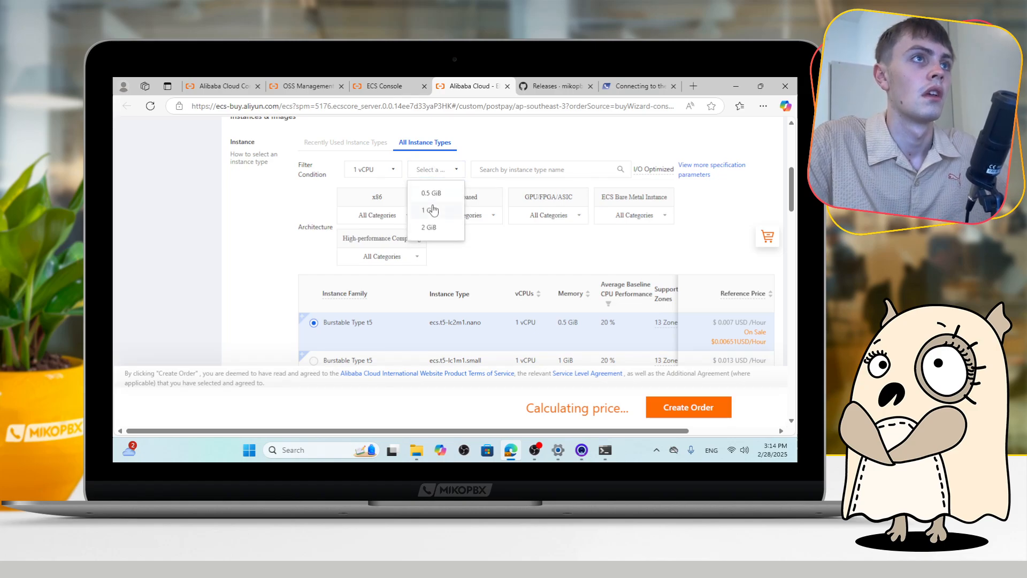
click(431, 206)
scroll(450, 239, down, 1)
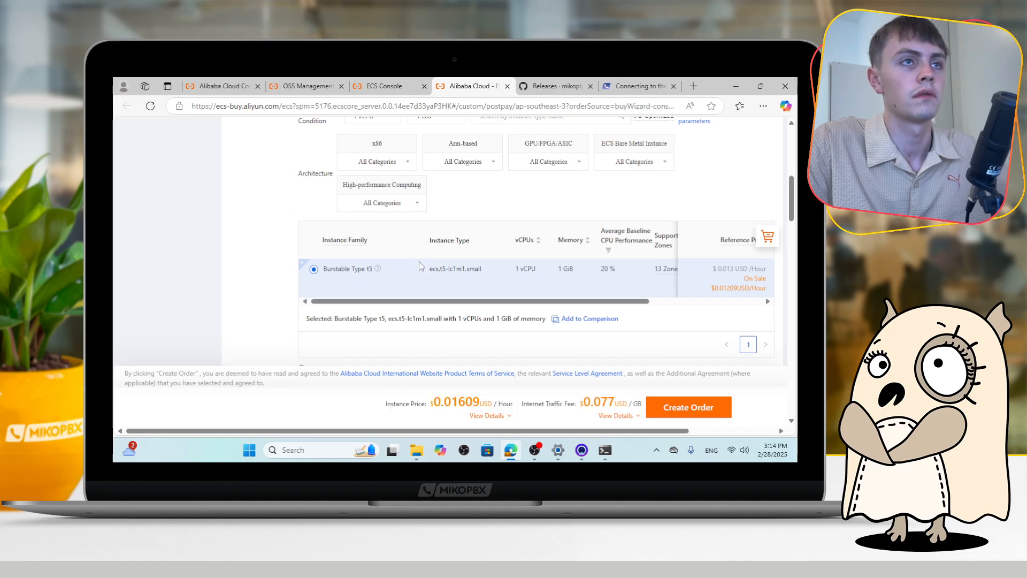
Choose the custom image mikopbximage as the instance's image.
scroll(448, 264, down, 1)
scroll(448, 264, down, 2)
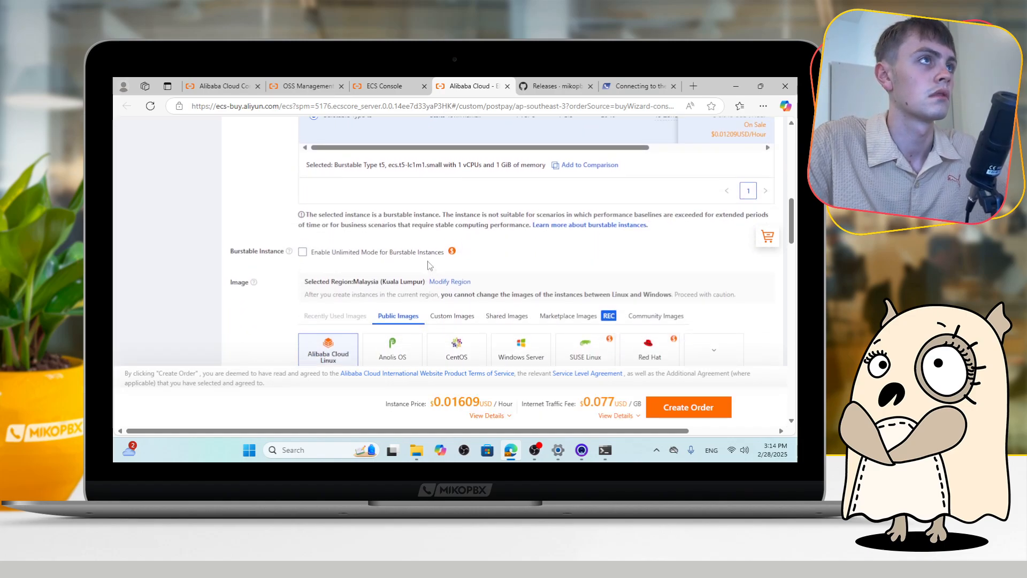
scroll(428, 262, up, 2)
scroll(491, 230, down, 3)
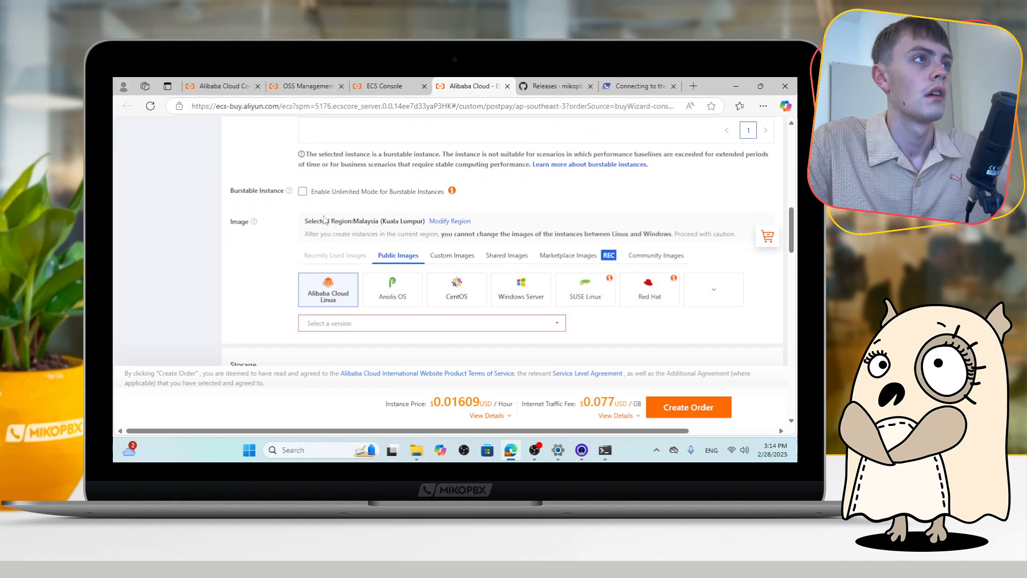
drag(229, 224, 252, 223)
click(265, 240)
click(471, 254)
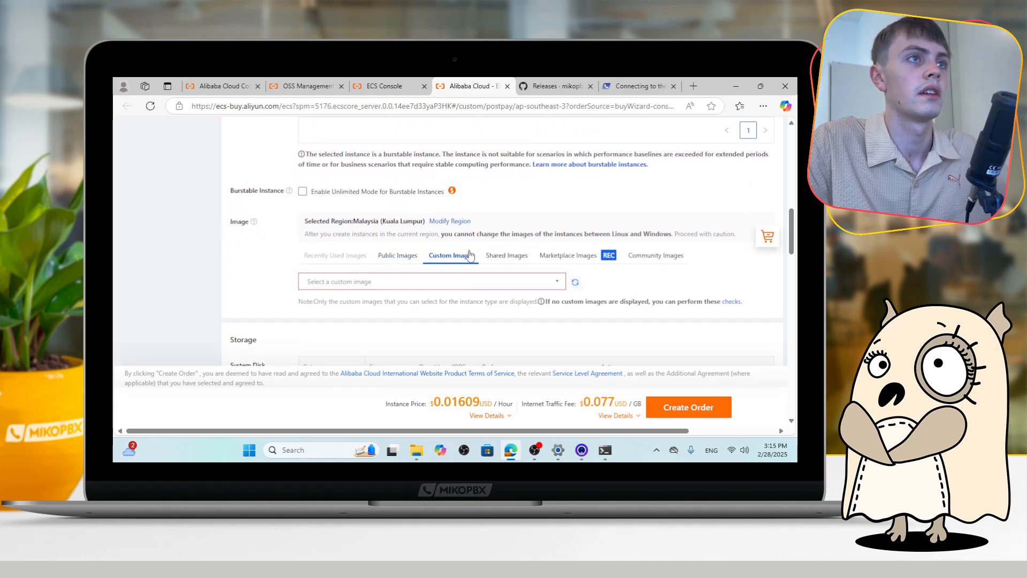
click(436, 278)
click(439, 307)
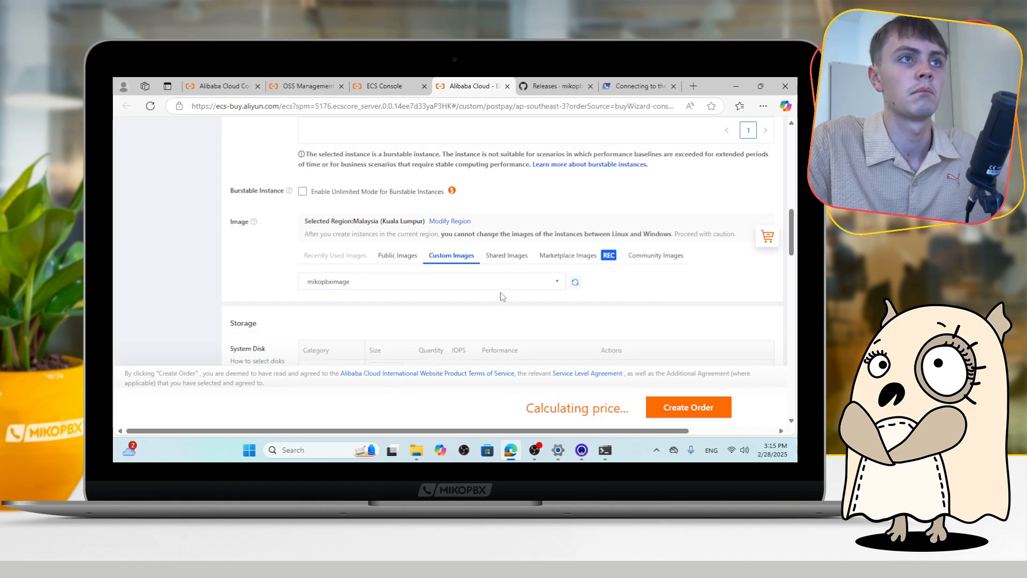
Set the size of the Ultra Disk system disk to 20 GiB.
scroll(502, 297, down, 2)
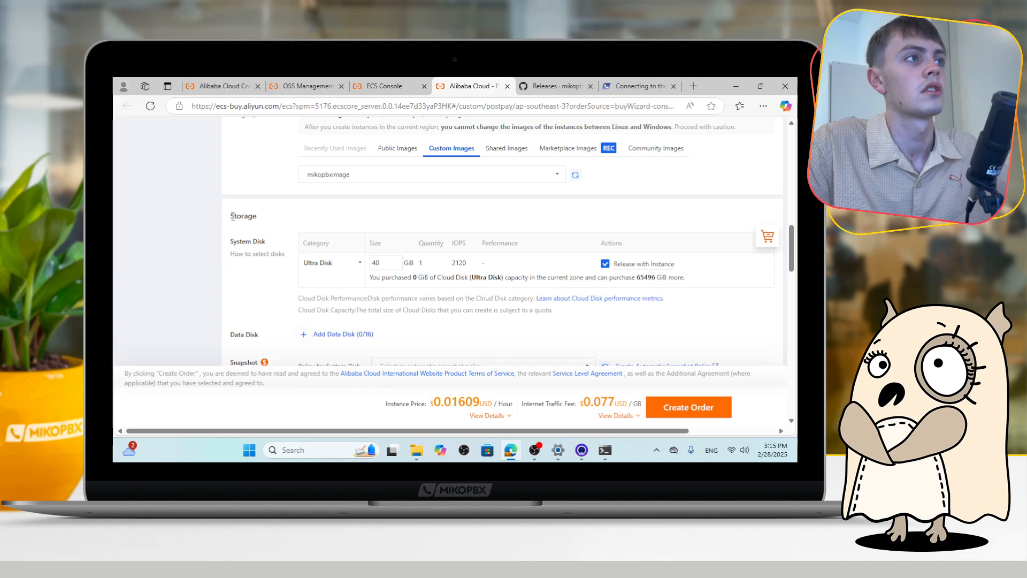
click(383, 262)
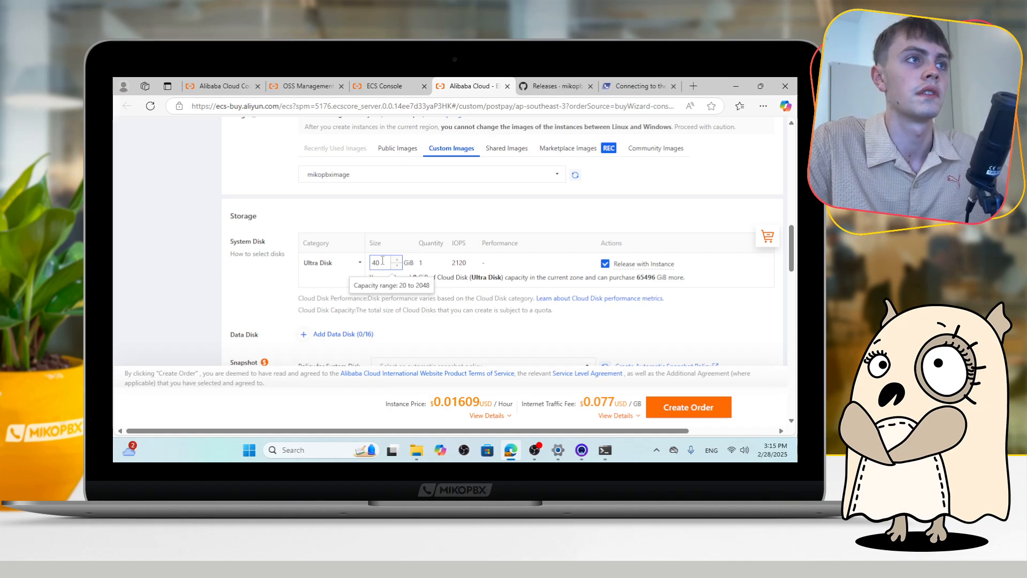
text(20)
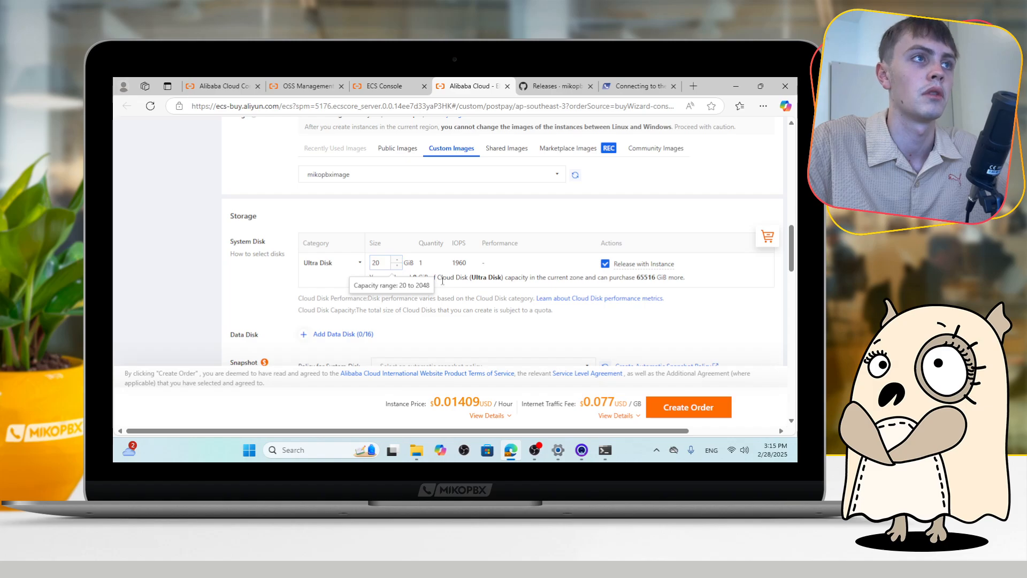
Add one data disk to the instance and set its size to 40 GiB.
scroll(447, 287, down, 2)
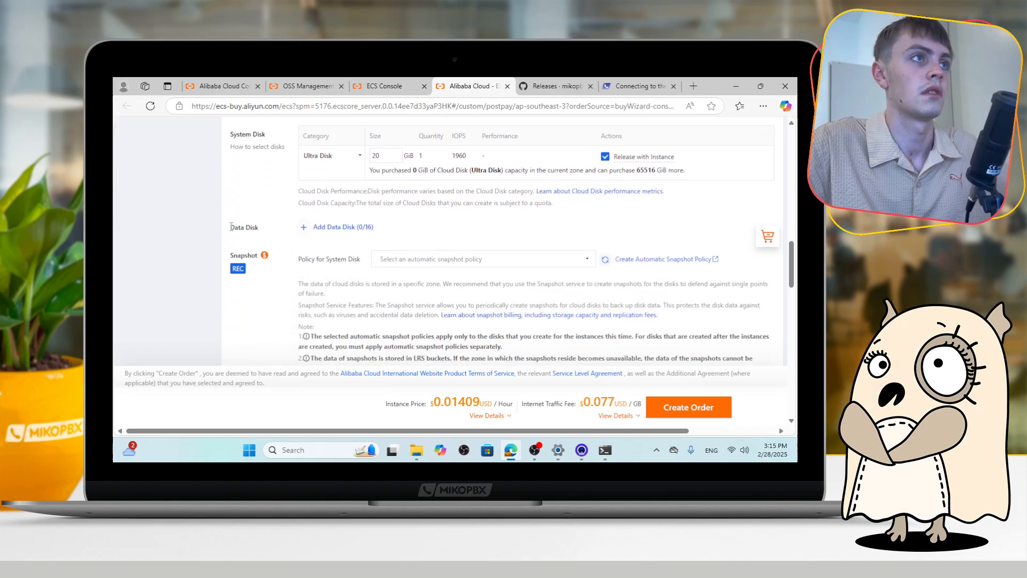
click(320, 226)
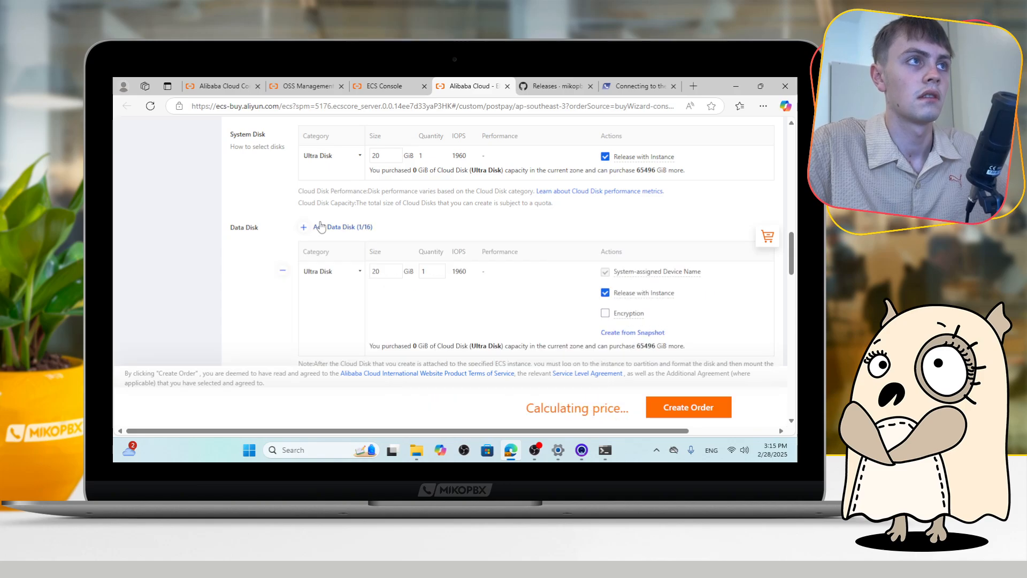
click(383, 270)
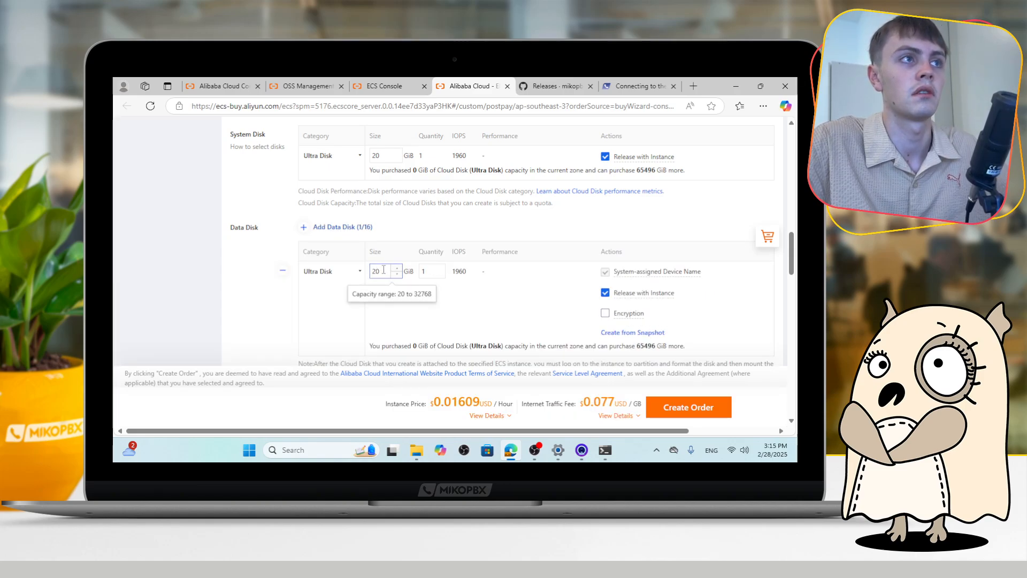
drag(380, 270, 372, 270)
scroll(324, 249, down, 1)
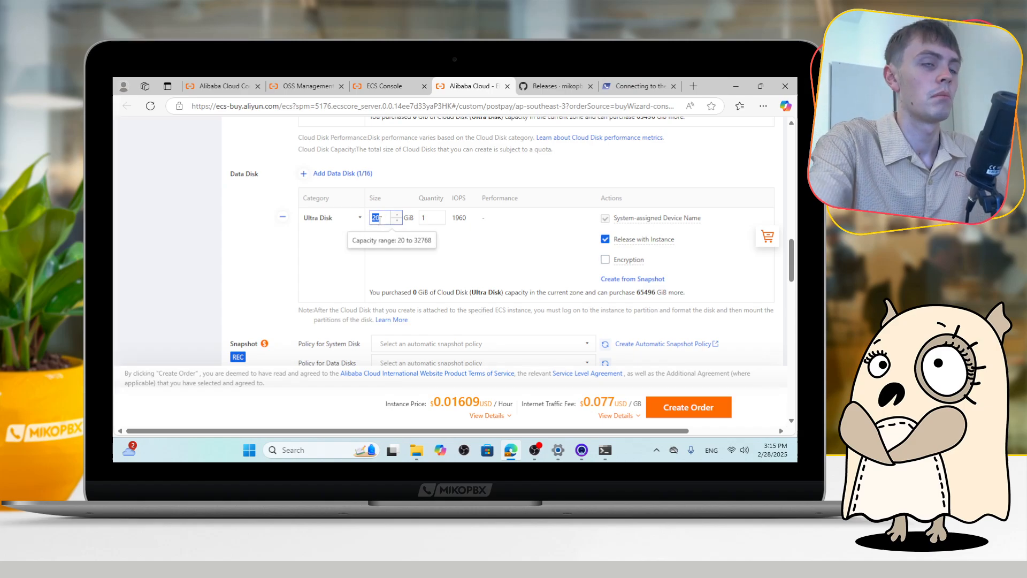
text(40)
click(393, 256)
Set the bandwidth billing method for the instance's public IP address to Pay-by-bandwidth.
scroll(392, 257, down, 6)
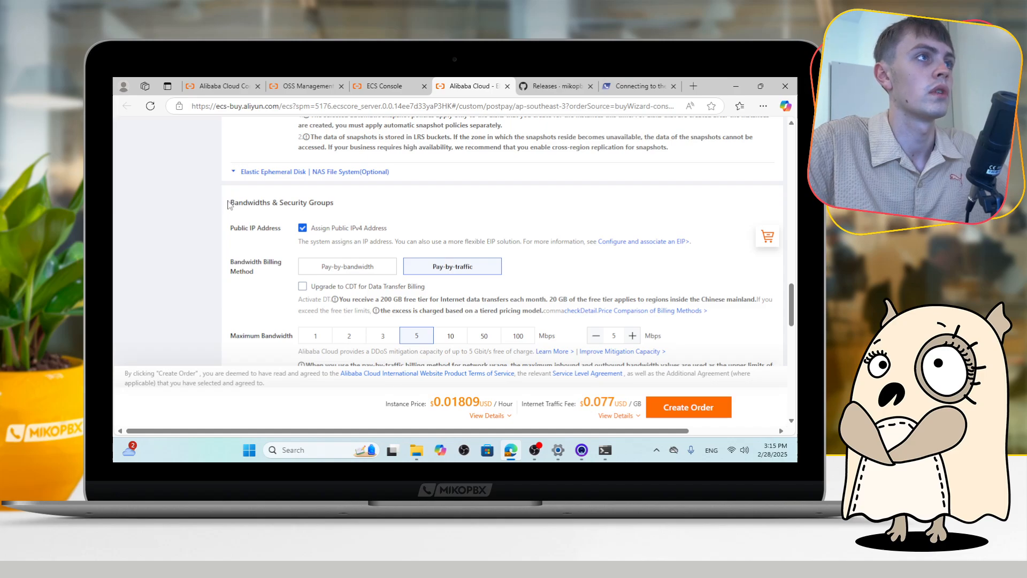
scroll(348, 214, down, 1)
click(337, 212)
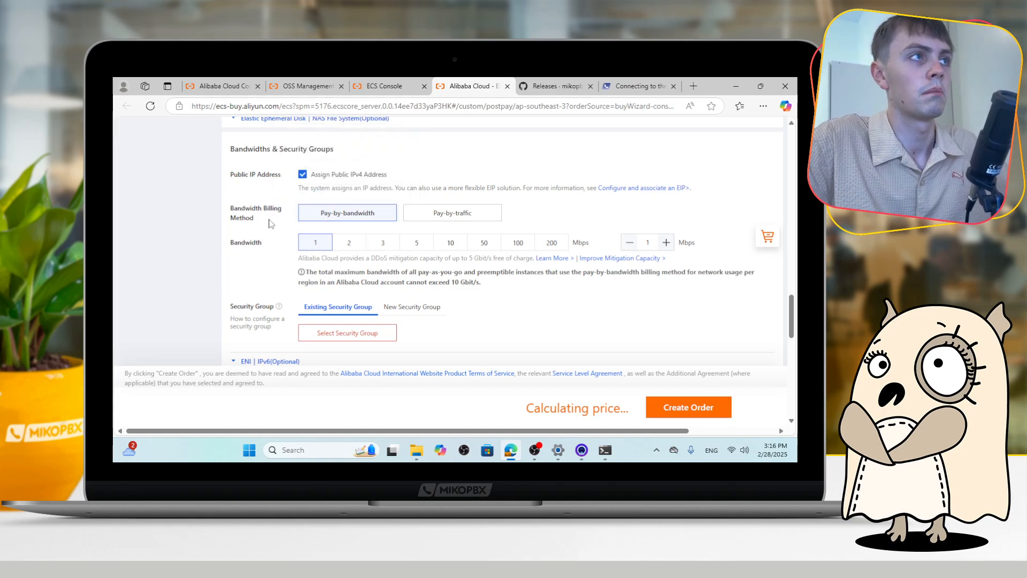
scroll(302, 232, down, 2)
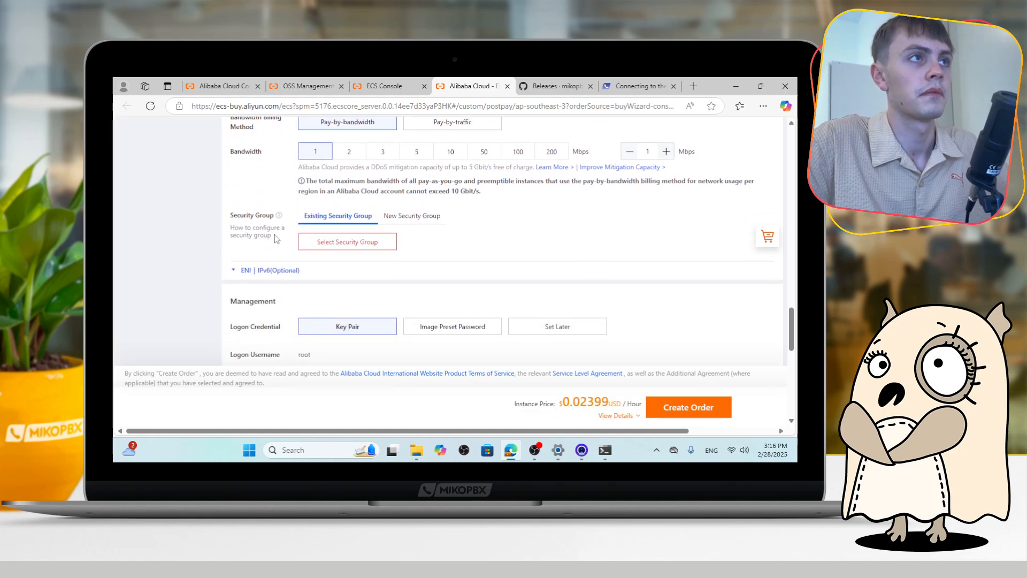
scroll(302, 225, up, 2)
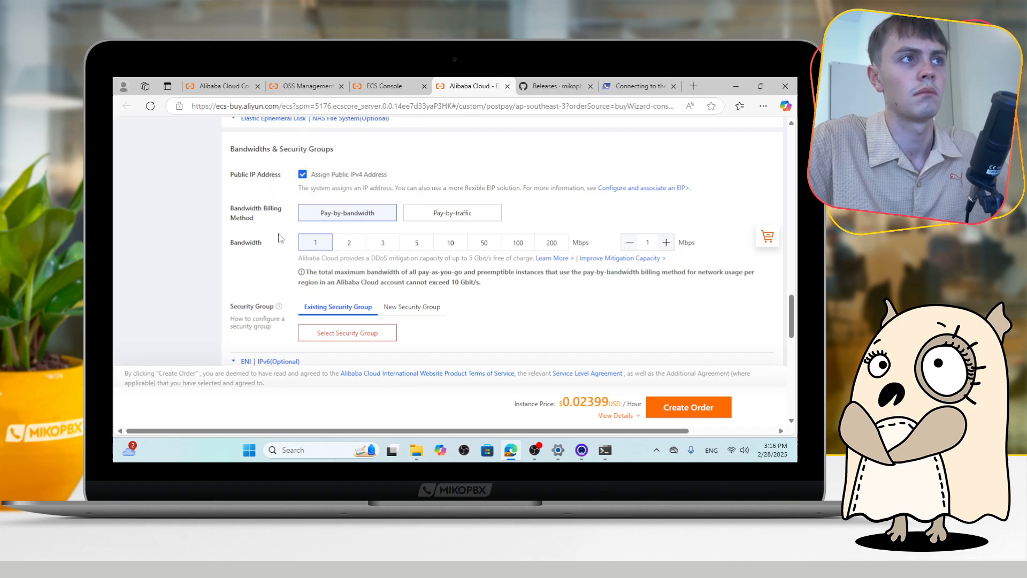
Assign the existing security group mikopbxfirewall to the instance.
scroll(269, 255, down, 1)
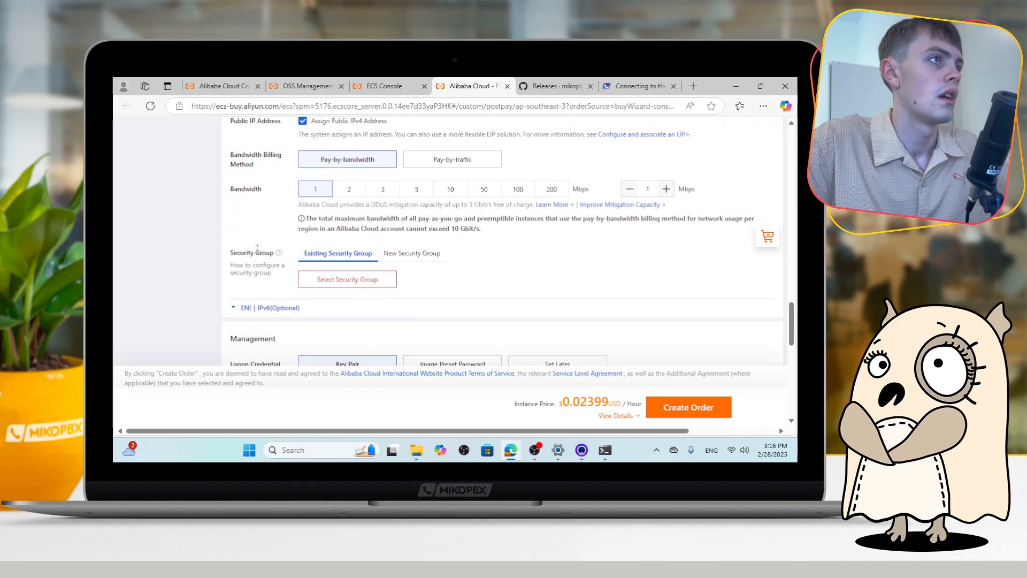
drag(230, 255, 271, 253)
click(251, 239)
click(335, 278)
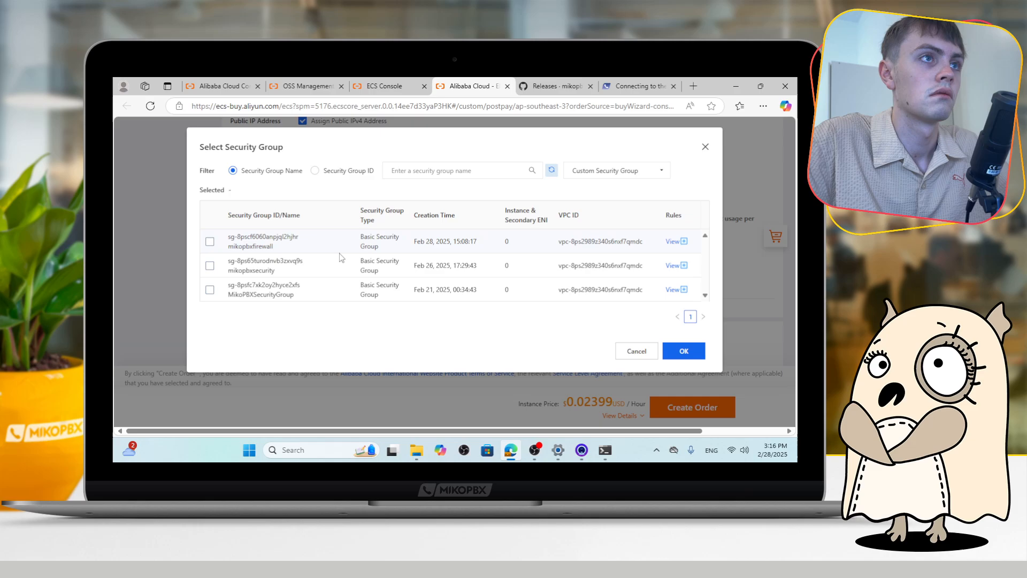
click(209, 242)
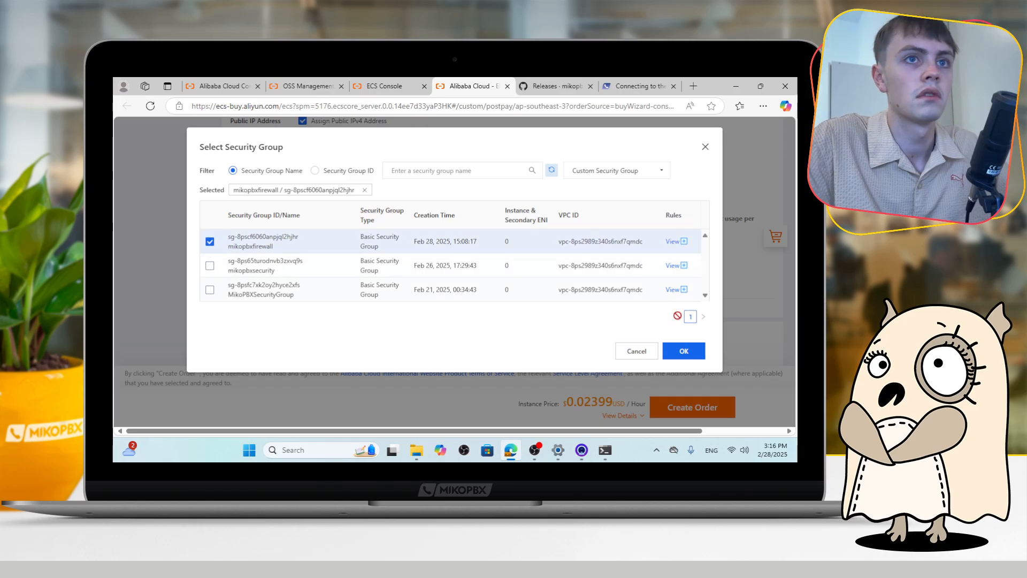
click(683, 351)
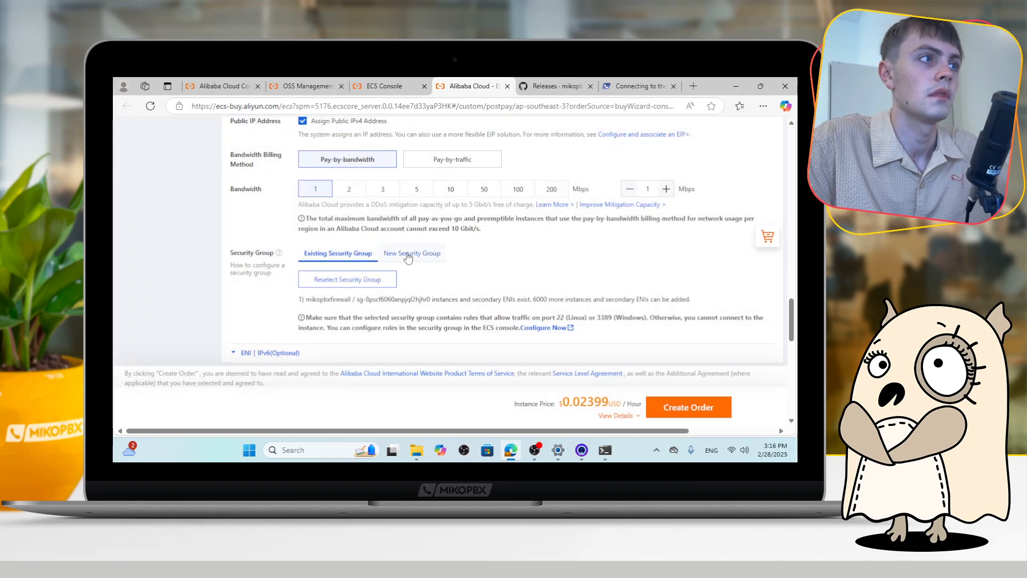
Select the key pair mikopbxnewkeypair as the instance's logon credential and create the order.
scroll(406, 257, down, 2)
scroll(405, 249, down, 1)
drag(228, 223, 278, 223)
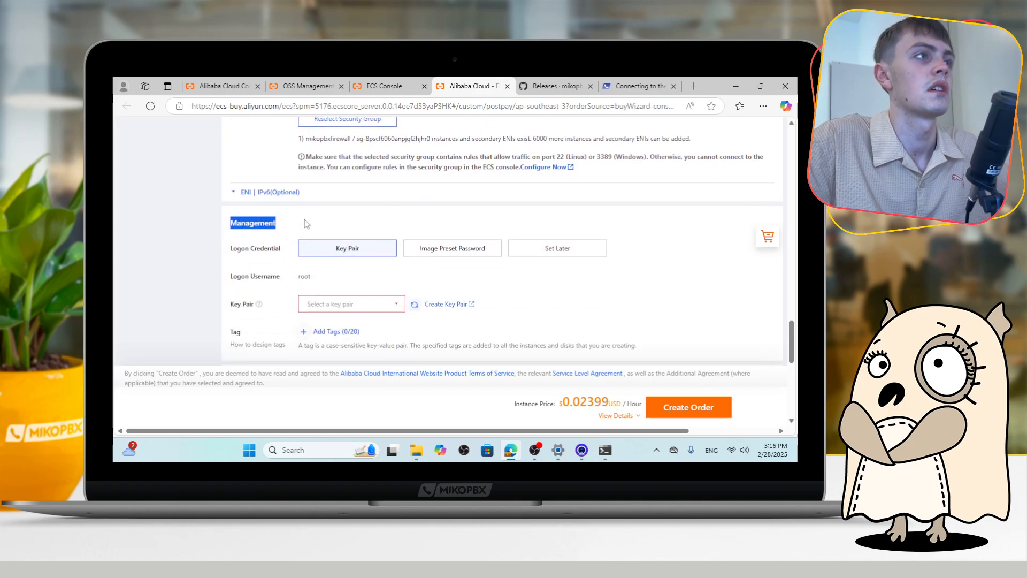
scroll(305, 224, down, 1)
click(385, 250)
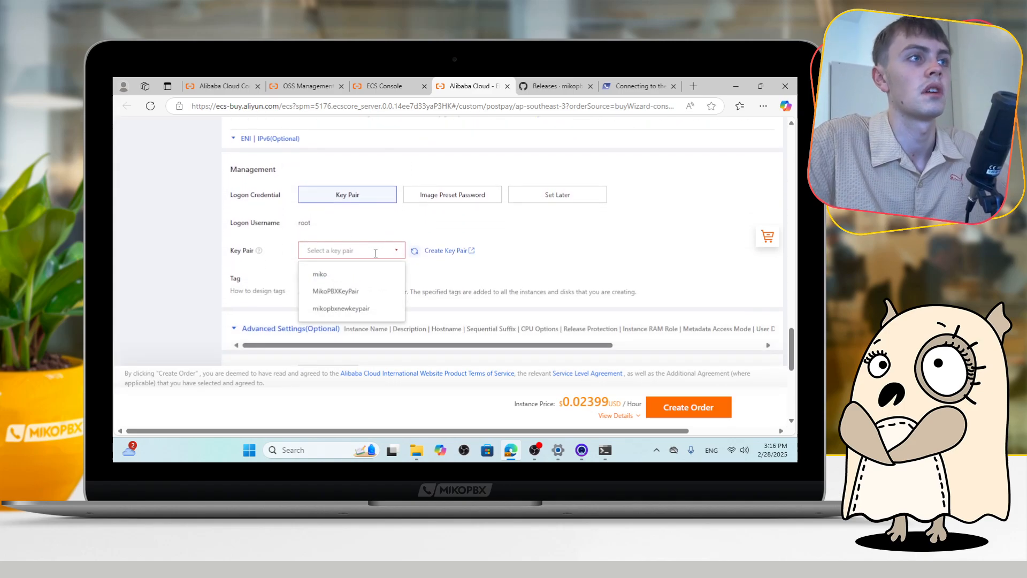
click(358, 309)
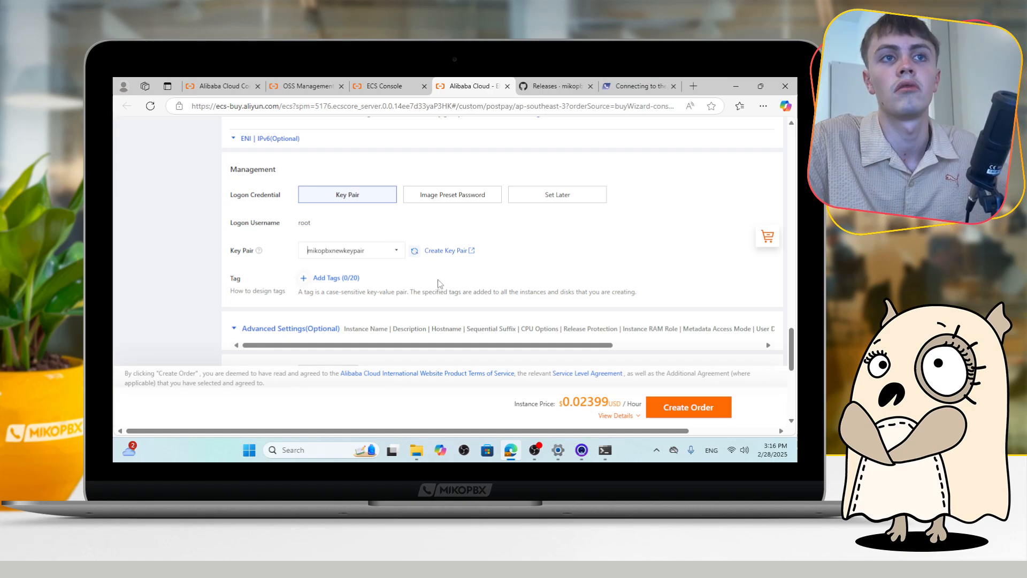
click(686, 410)
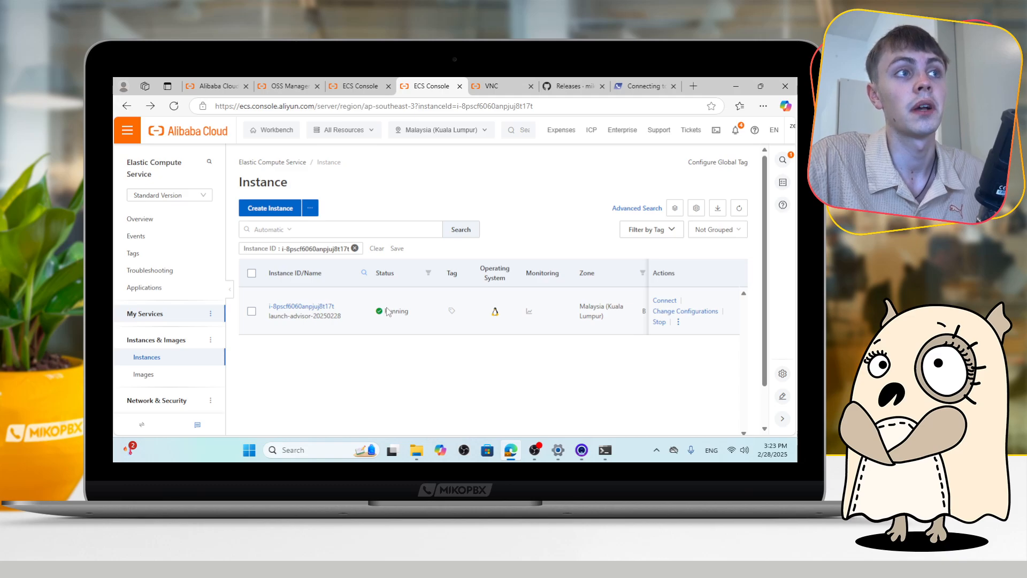
Open the details of the launch-advisor-20250228 instance and sign in to it remotely through VNC.
click(308, 306)
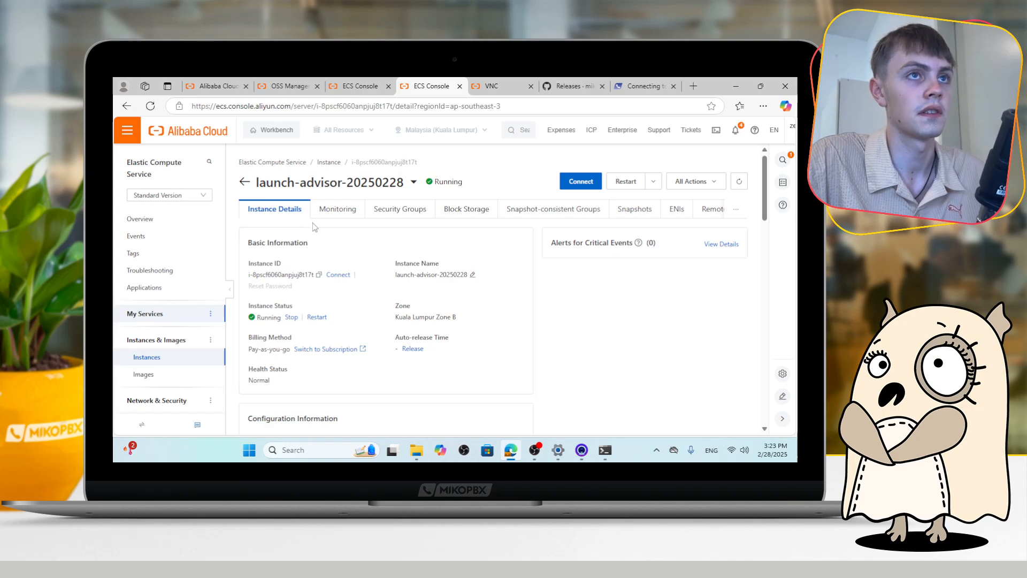
scroll(349, 224, down, 1)
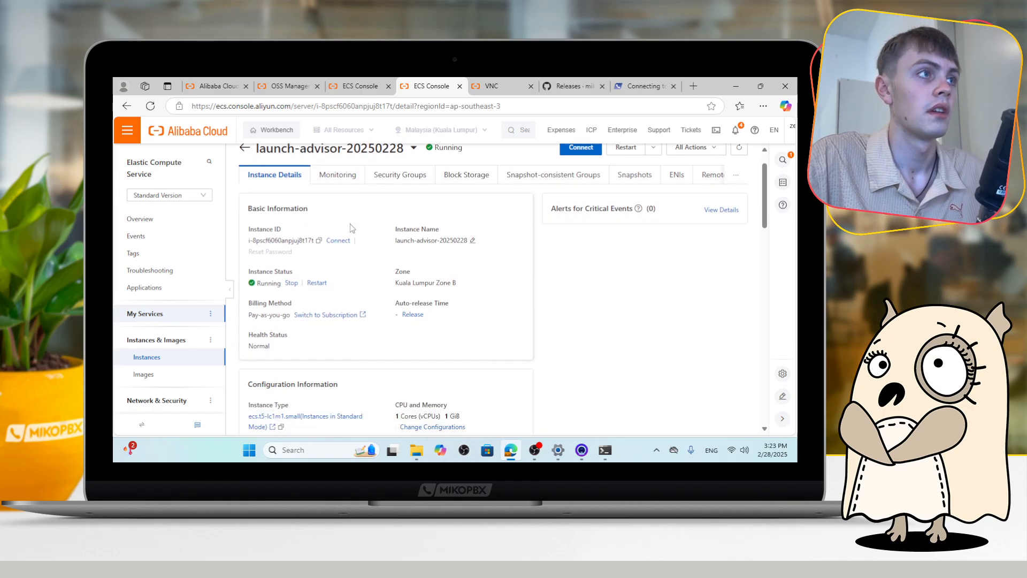
scroll(349, 224, up, 1)
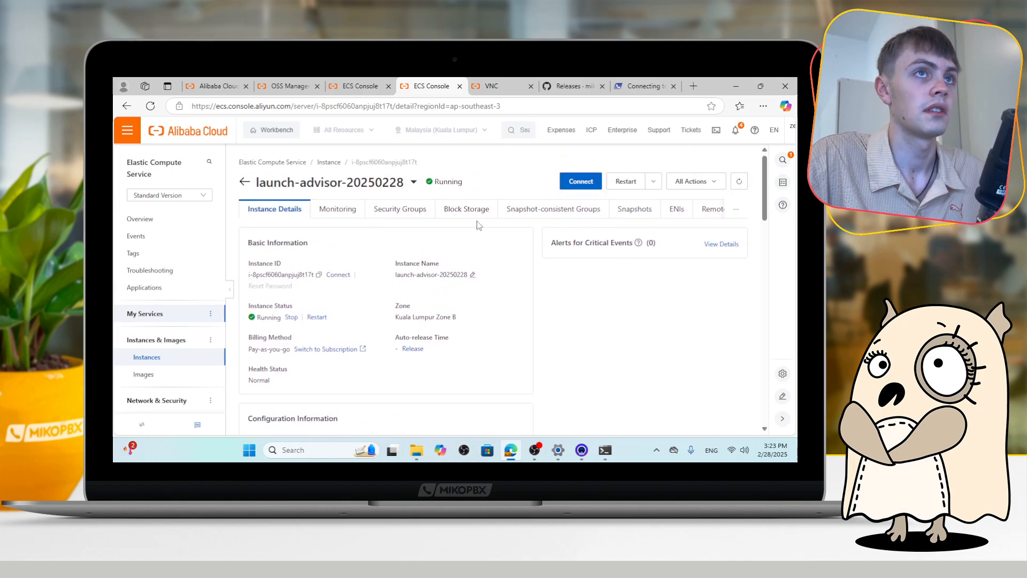
click(575, 184)
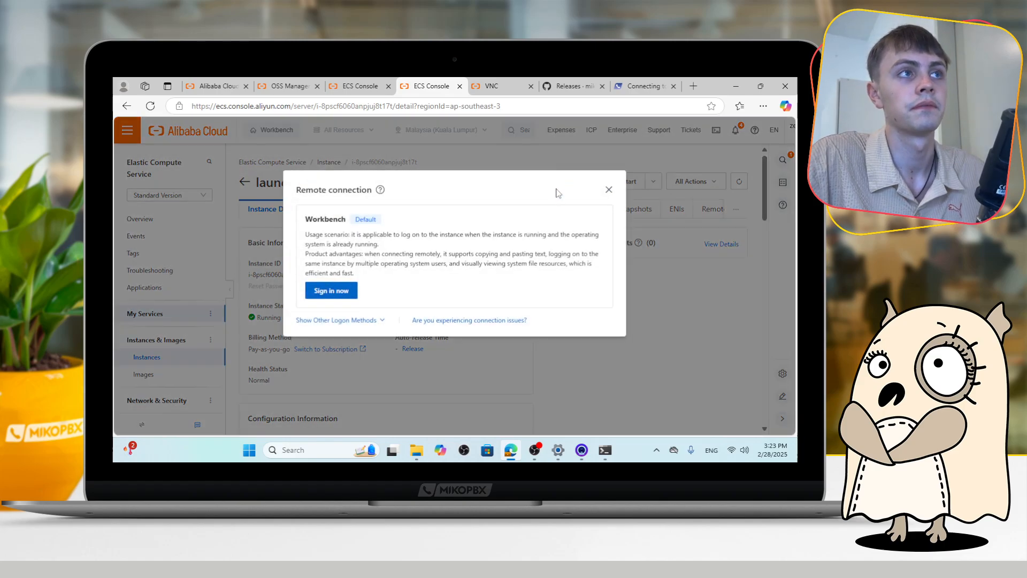
click(373, 320)
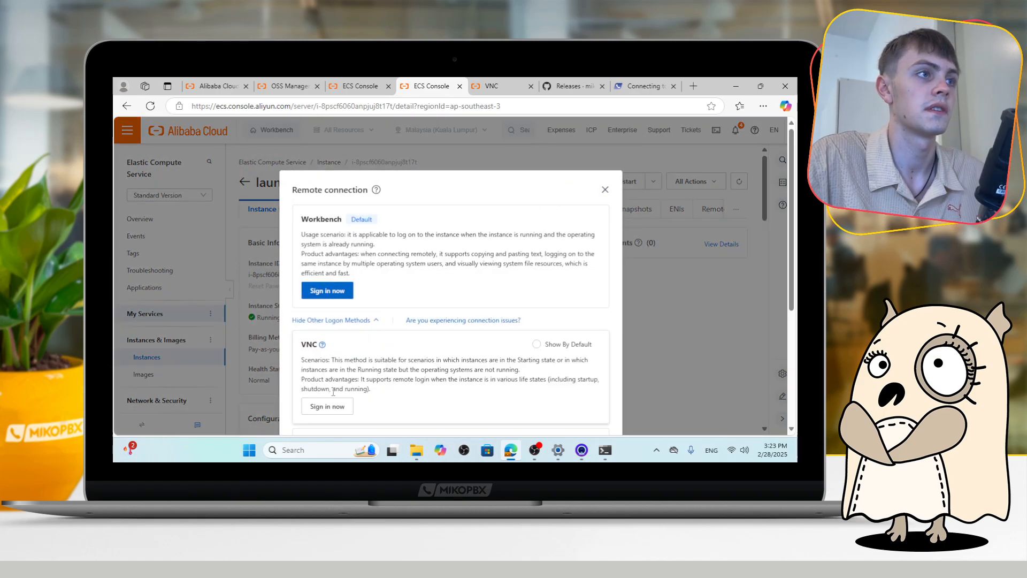
click(339, 407)
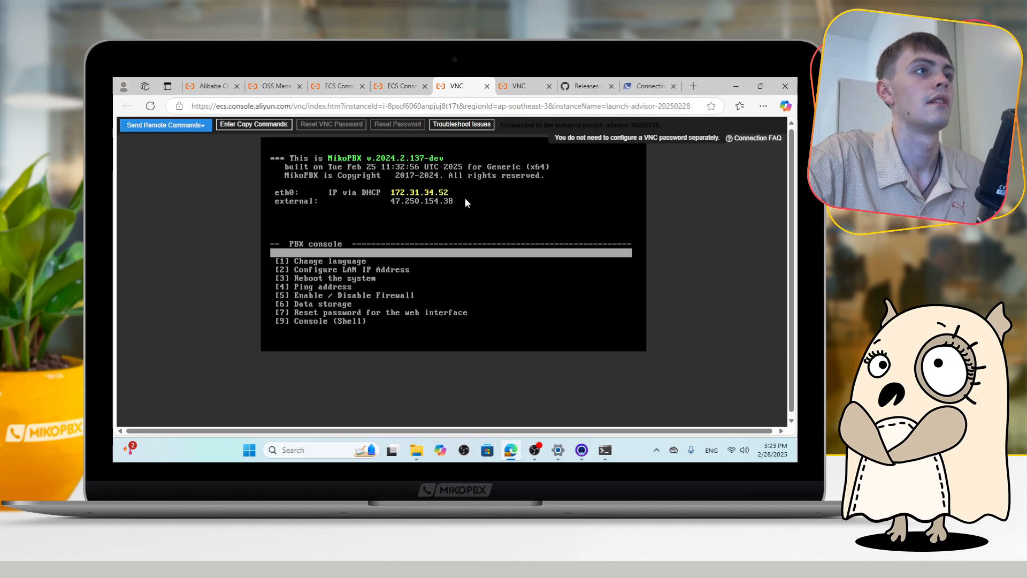
Move the selection in the PBX console menu down to Ping address.
key(Down)
key(Down)
key(Down)
key(Down)
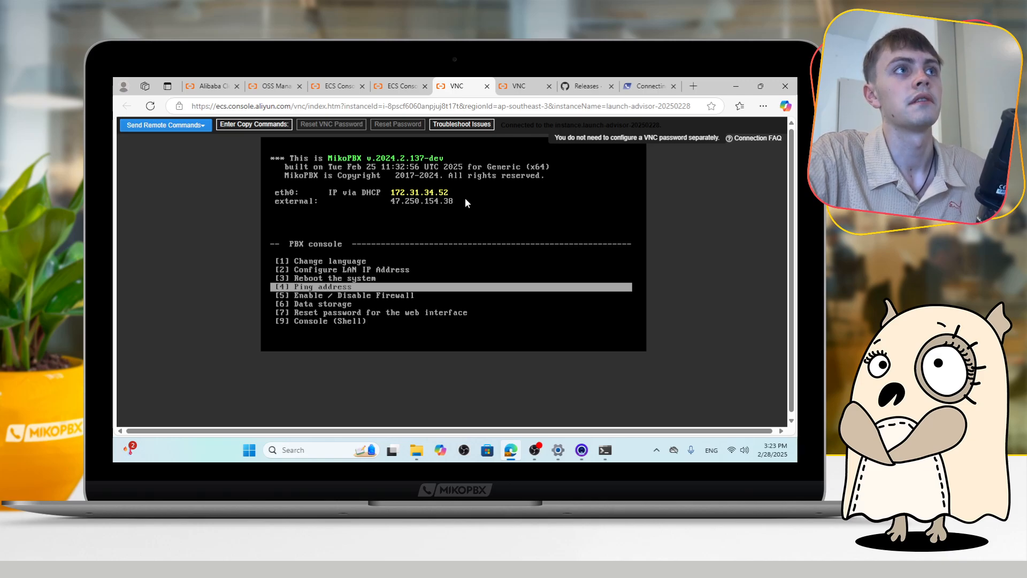
Return to the instance details in the ECS console, close the remote connection dialog, and copy the public IP address.
click(388, 81)
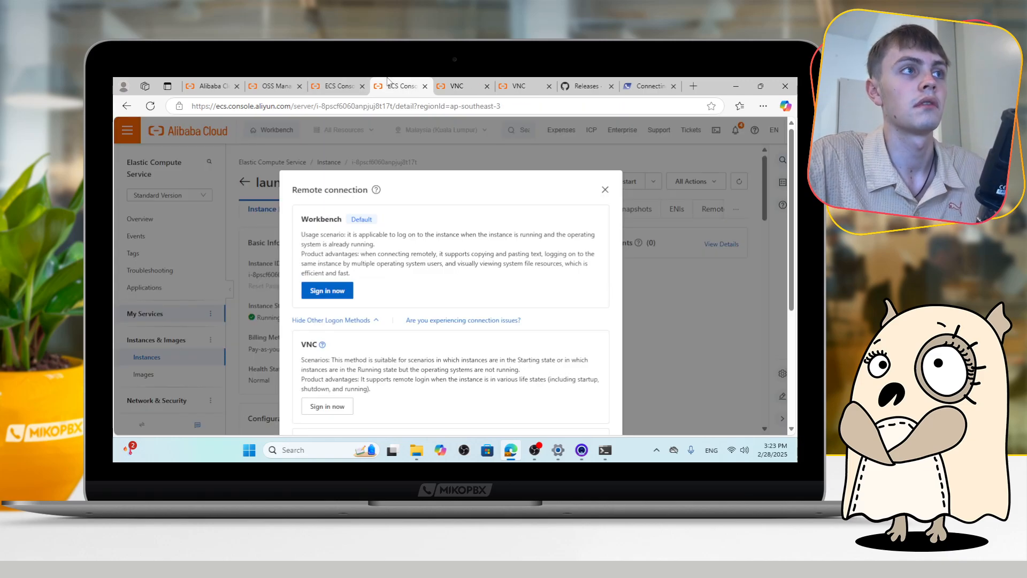
click(605, 190)
scroll(458, 213, down, 5)
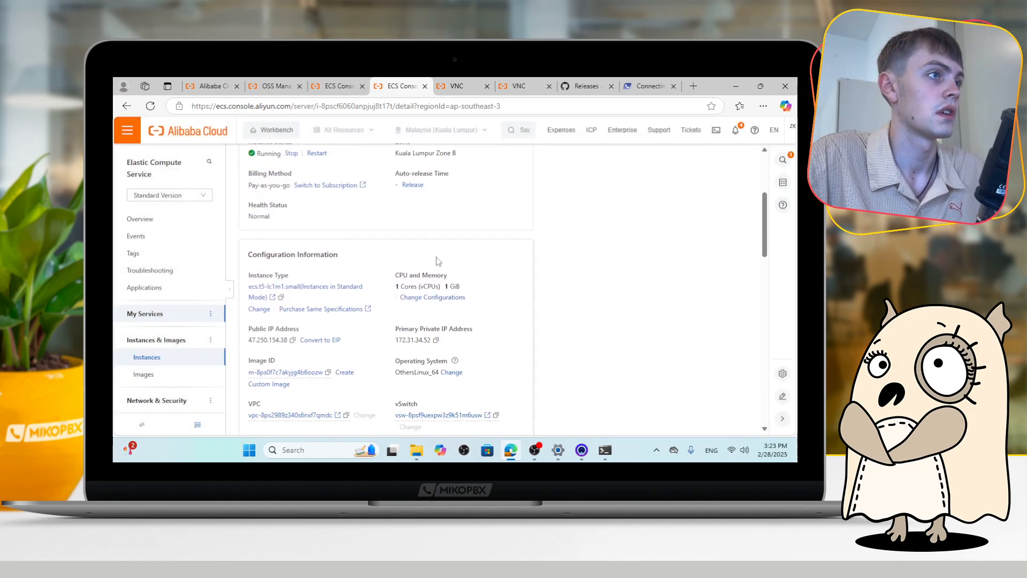
drag(250, 229, 304, 222)
click(304, 223)
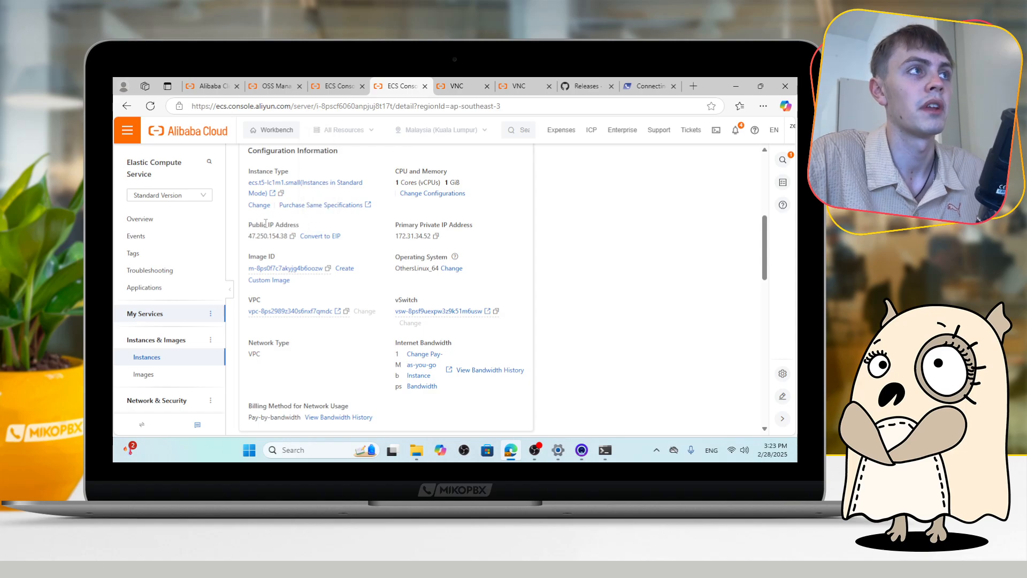
click(292, 238)
click(605, 450)
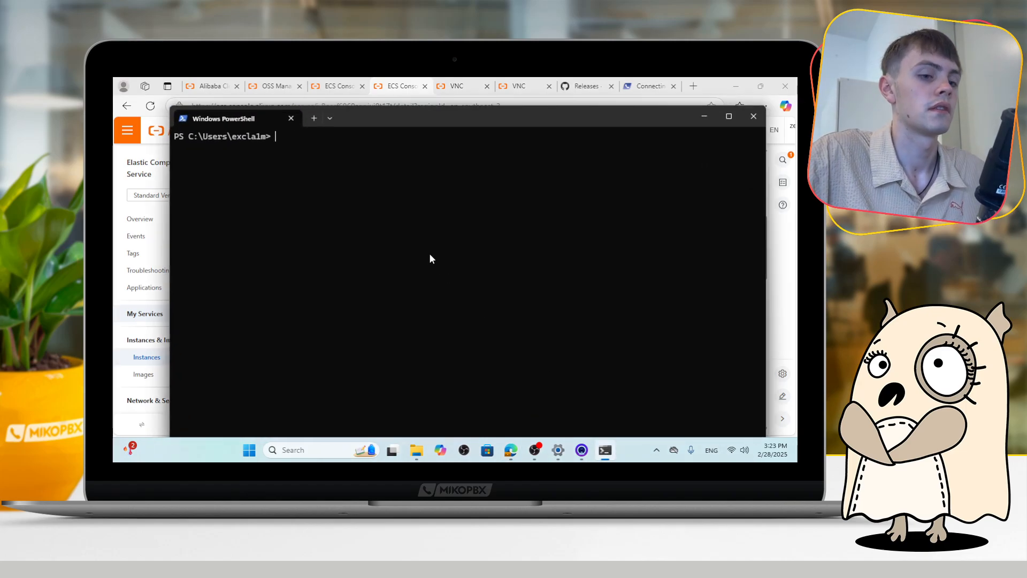
text(ssh -i)
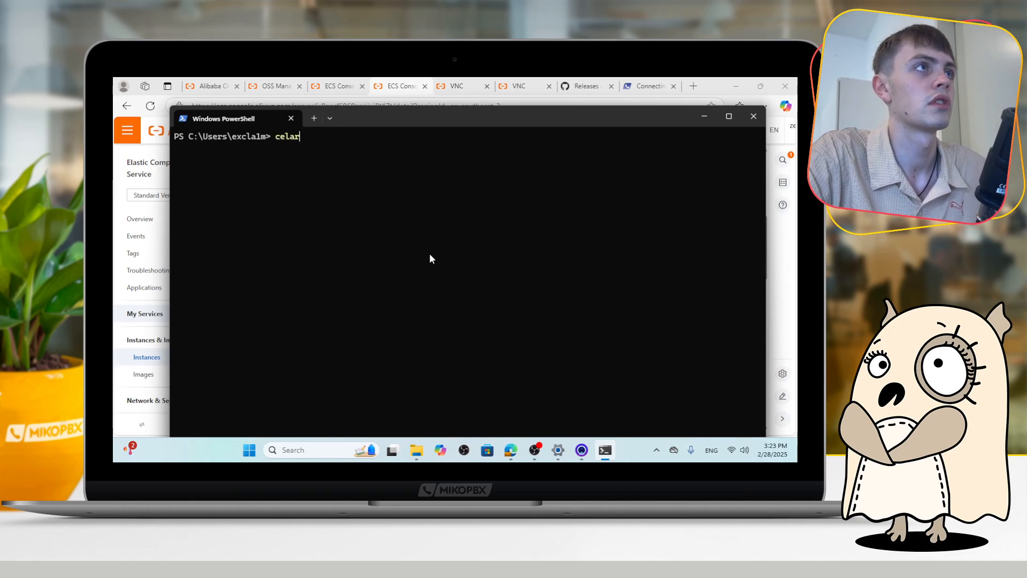
key(Right)
key(BackSpace)
key(BackSpace)
key(BackSpace)
key(BackSpace)
key(BackSpace)
key(BackSpace)
key(BackSpace)
key(BackSpace)
key(BackSpace)
key(BackSpace)
key(BackSpace)
key(BackSpace)
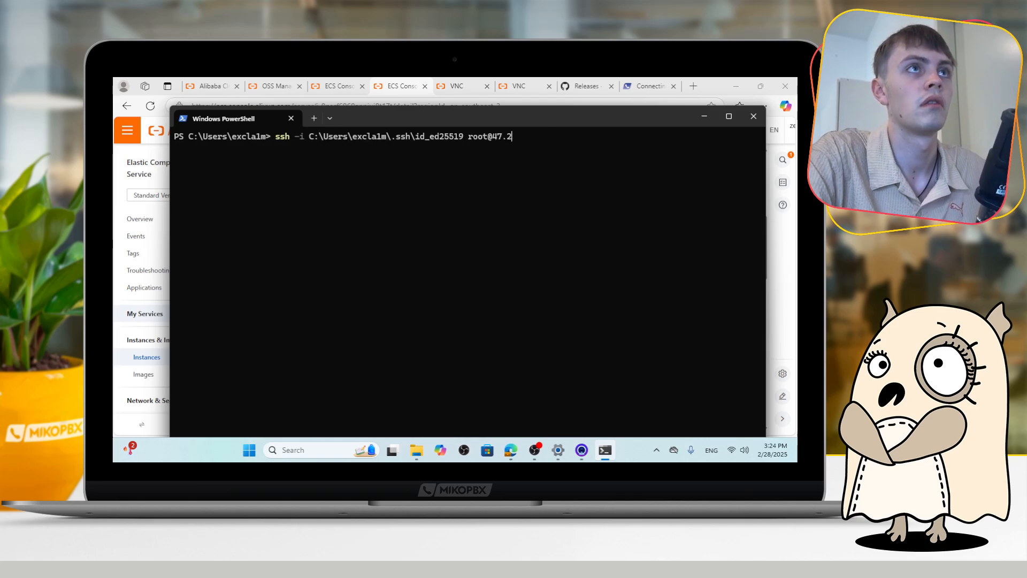
text(7.250.154.38)
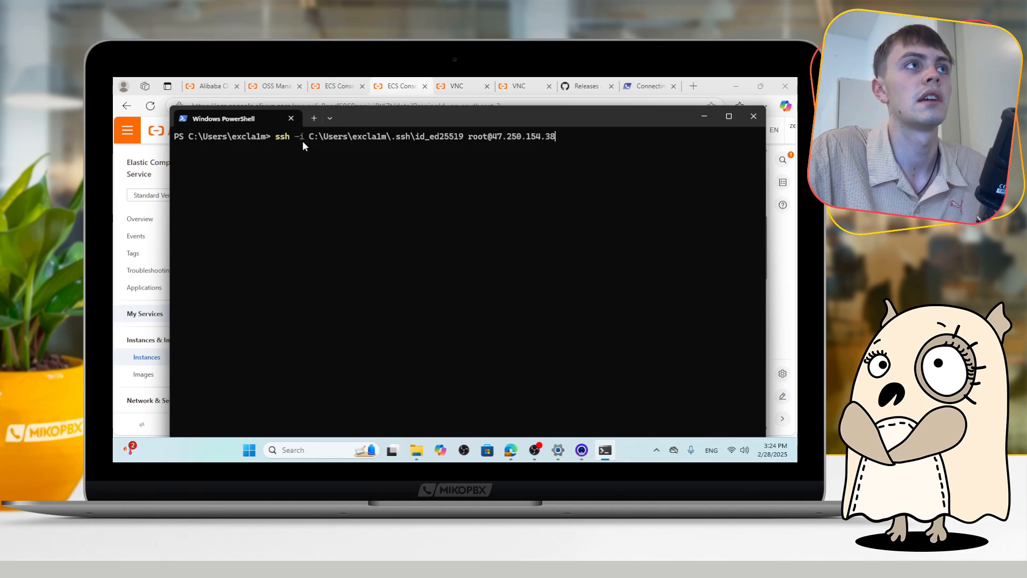
drag(310, 137, 463, 139)
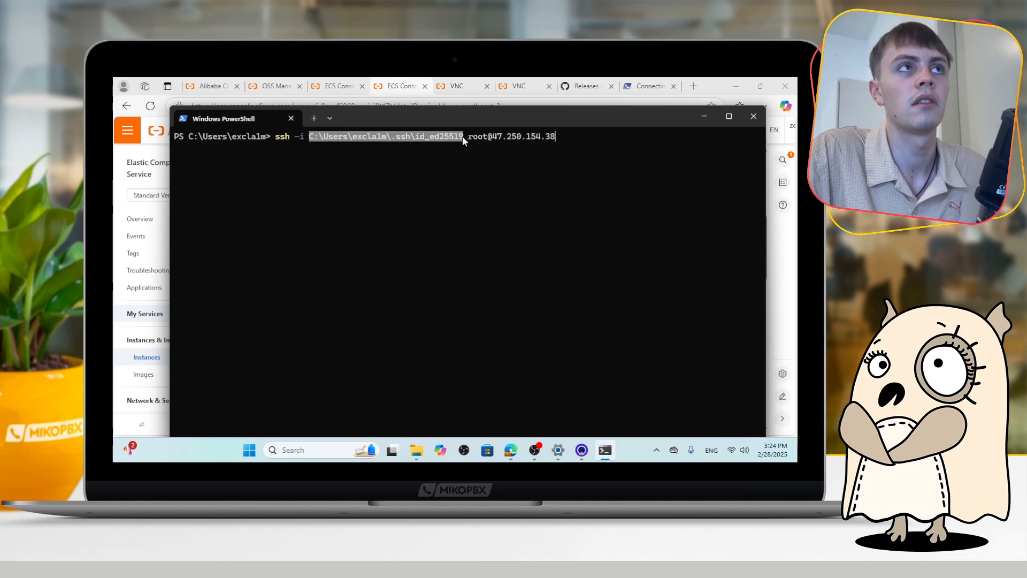
drag(467, 137, 486, 140)
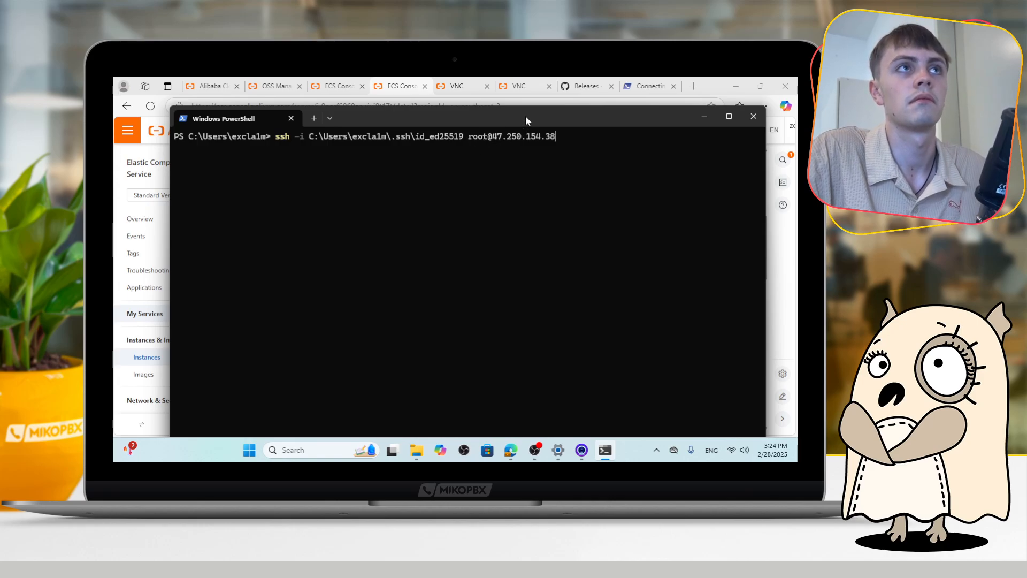
drag(525, 117, 522, 129)
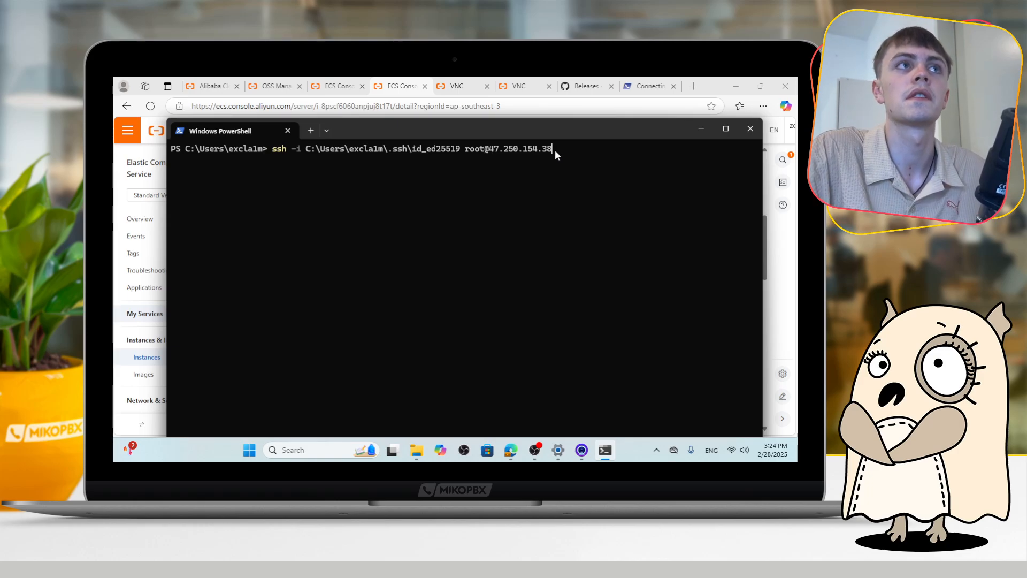
key(Return)
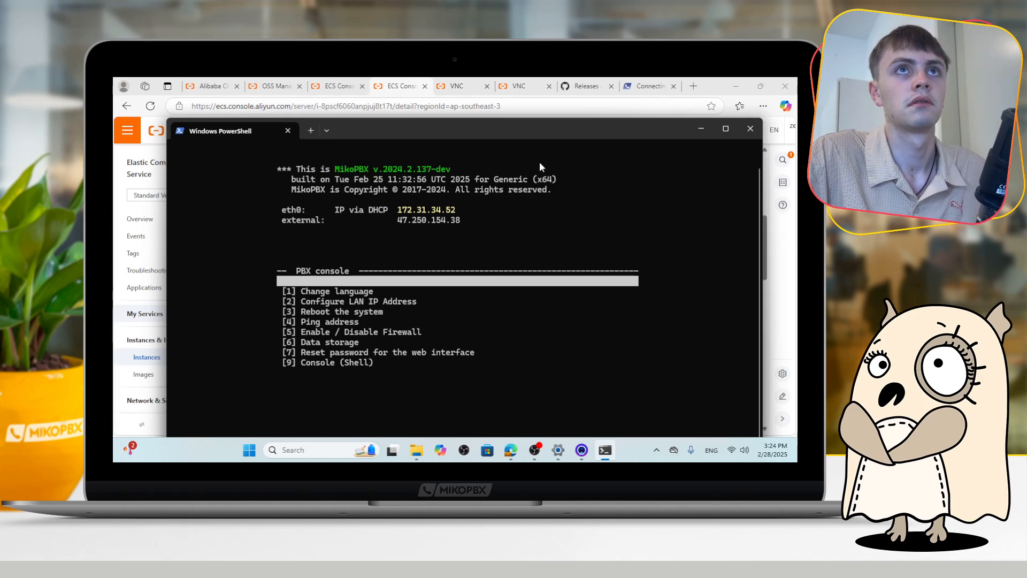
Switch back to the browser, copy the instance's public IP address, and open 47.250.154.38 in a new tab.
click(702, 131)
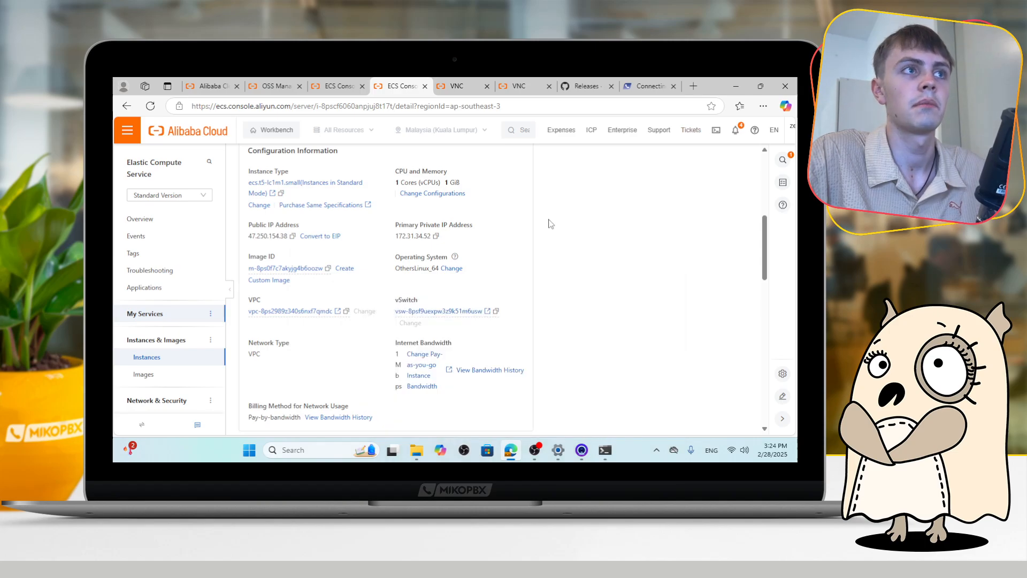
scroll(455, 227, up, 2)
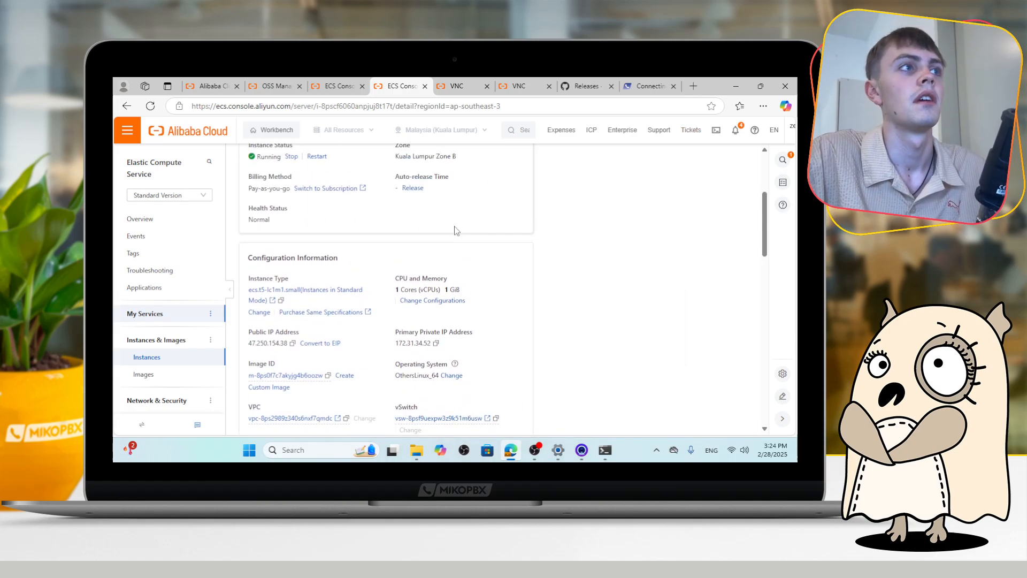
click(293, 343)
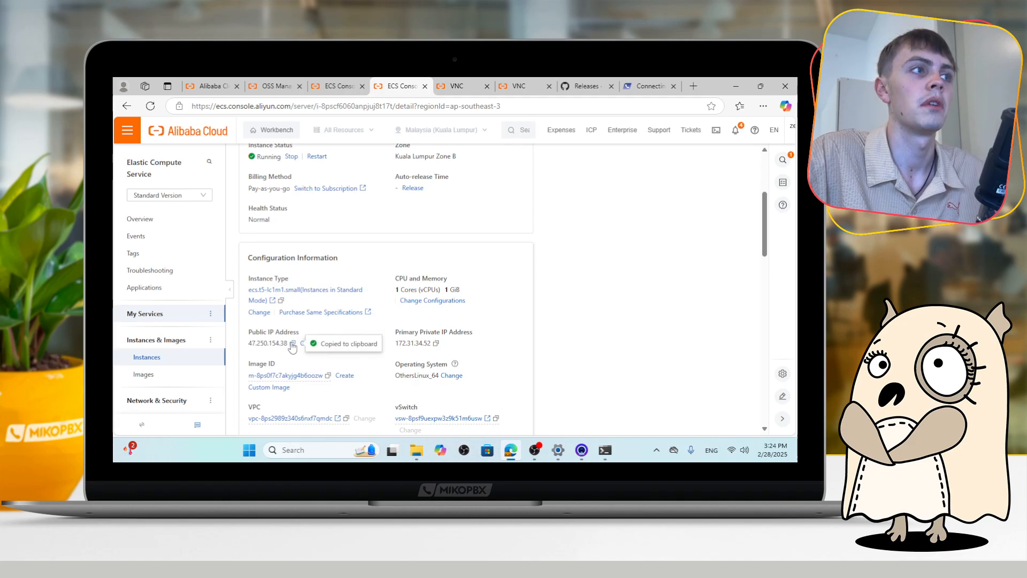
click(694, 86)
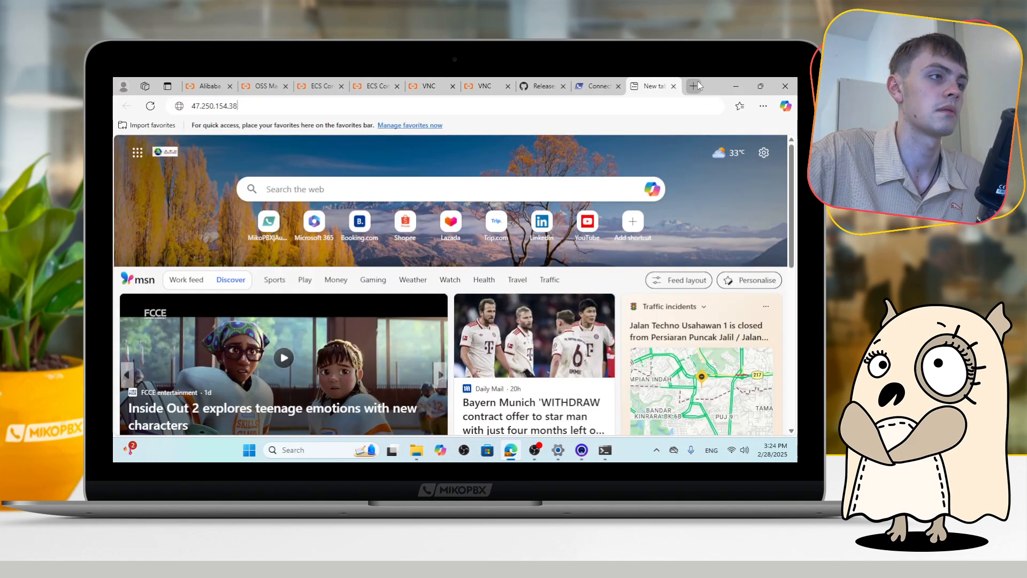
key(ctrl+v)
key(Return)
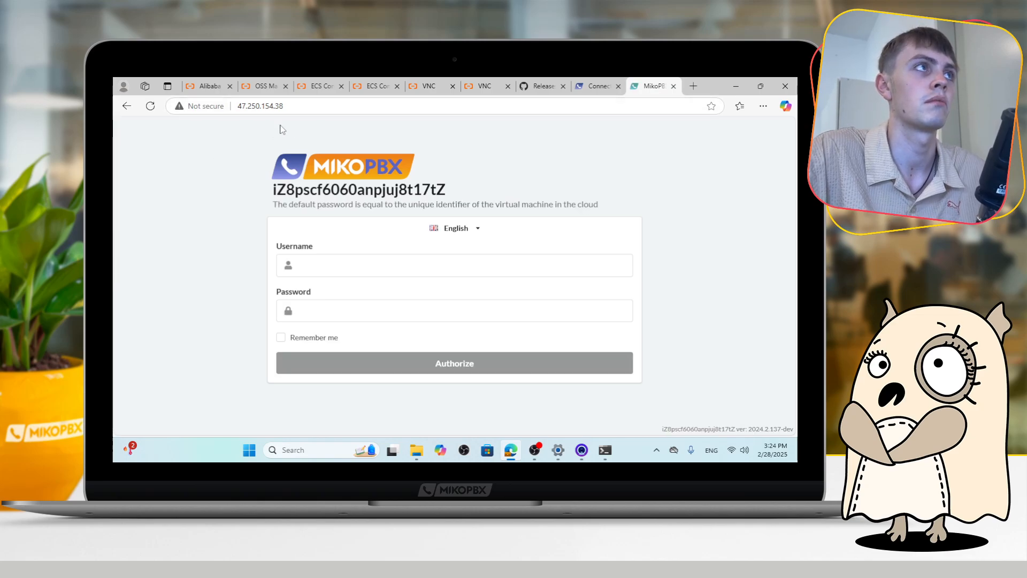
Set the username to admin on the MikoPBX login form.
click(412, 266)
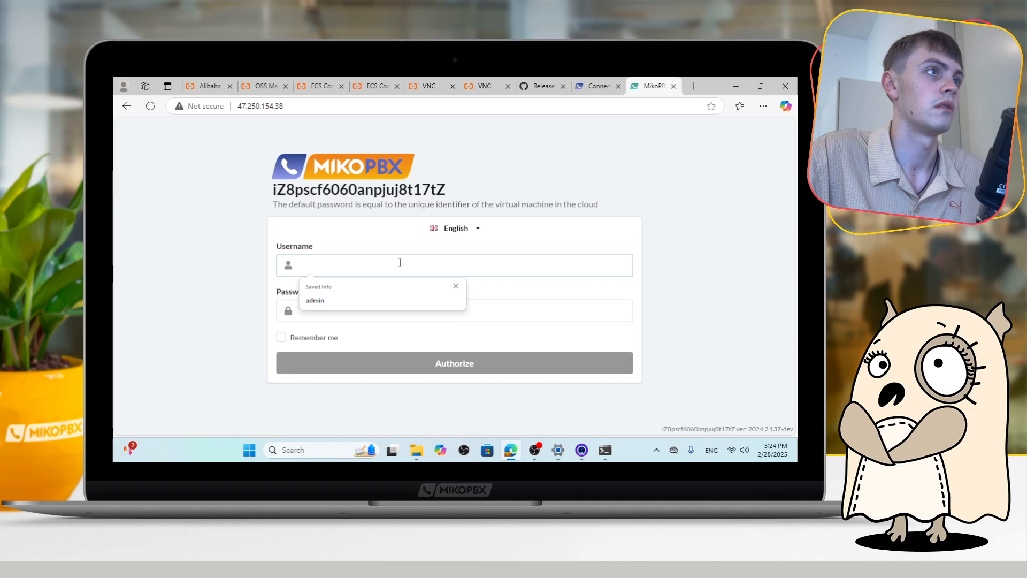
key(Down)
key(Return)
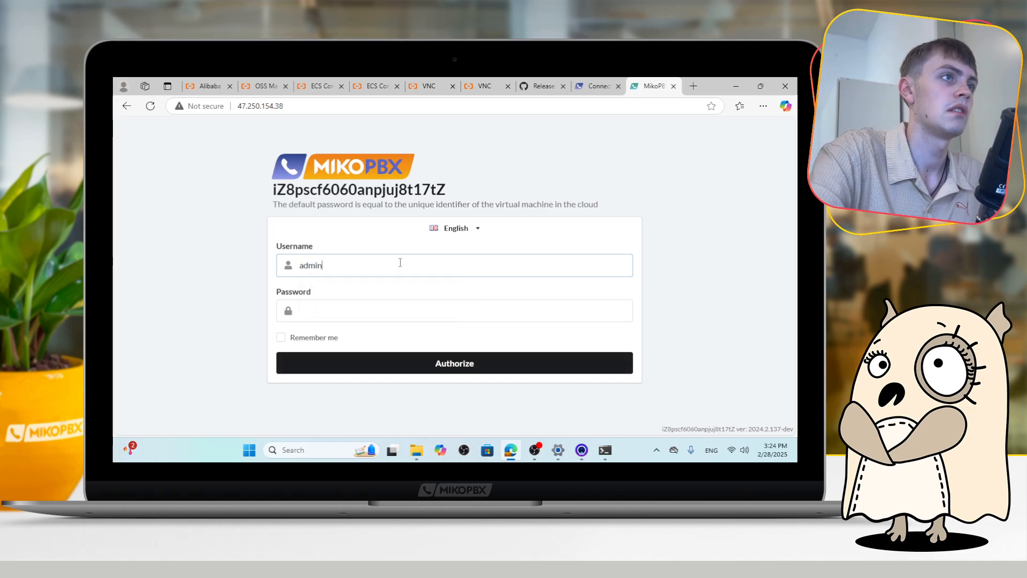
click(394, 288)
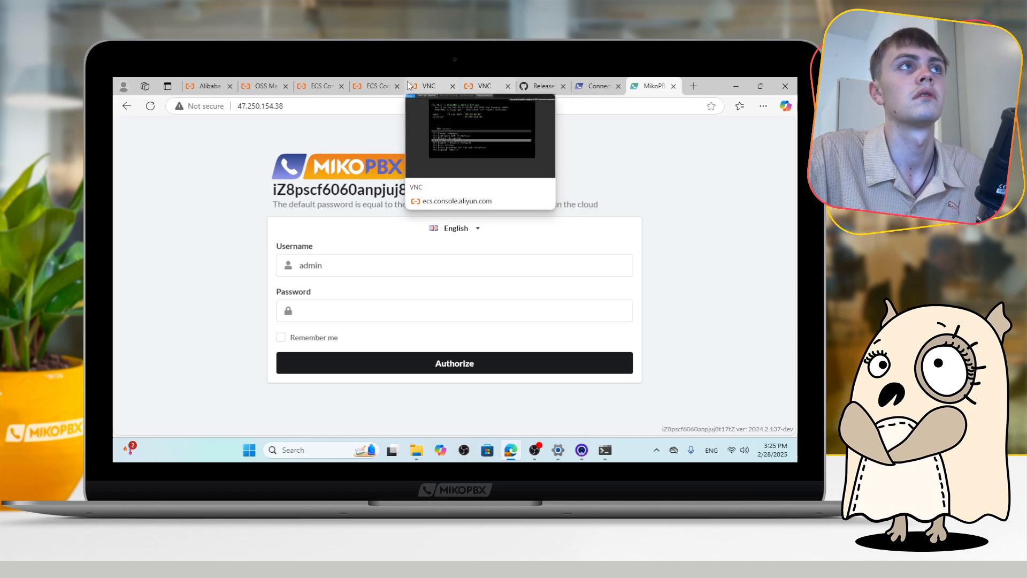
Copy the instance ID from the basic information of the instance in the ECS console.
click(358, 86)
scroll(376, 175, up, 3)
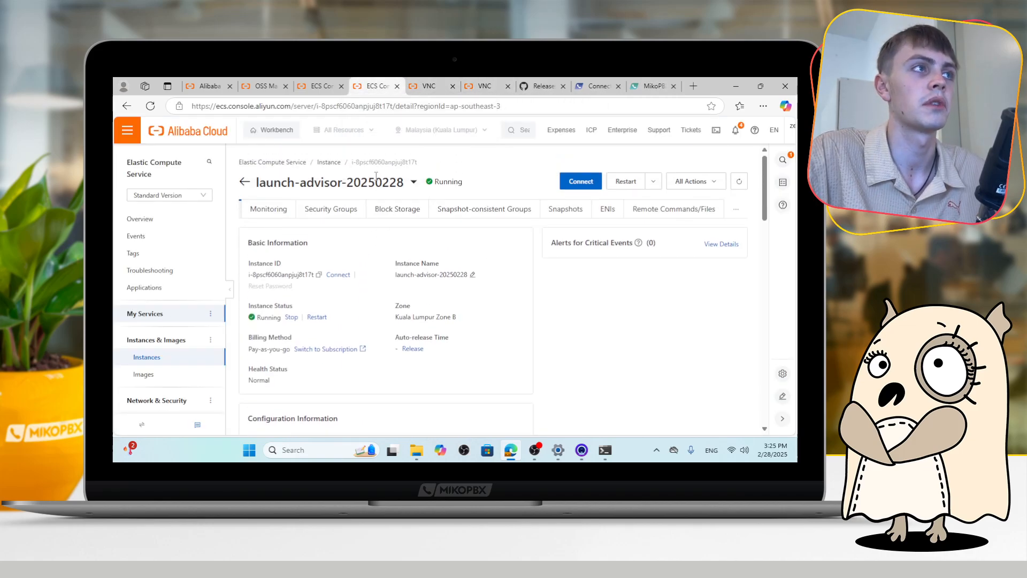
drag(247, 263, 293, 262)
click(293, 262)
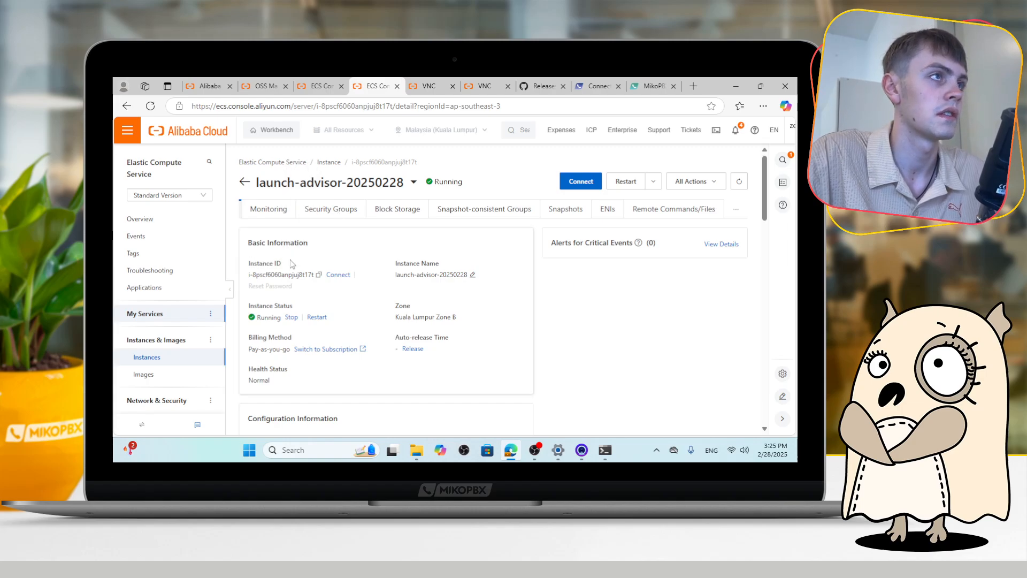
click(317, 274)
Paste the copied instance ID as the MikoPBX account password, authorize the login, and dismiss the browser's password-saving prompt.
click(654, 86)
click(383, 303)
key(ctrl+v)
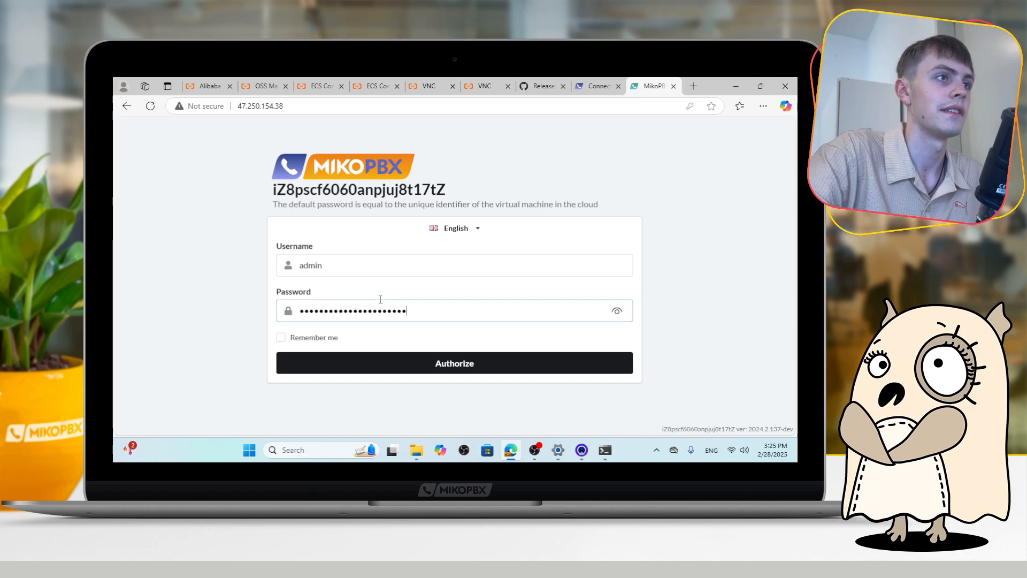
click(415, 359)
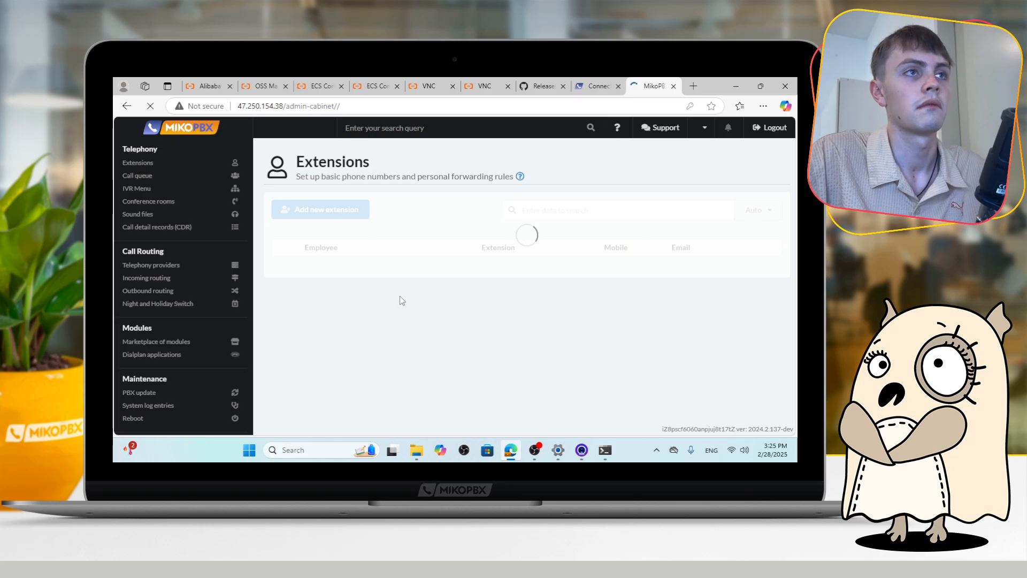
click(710, 129)
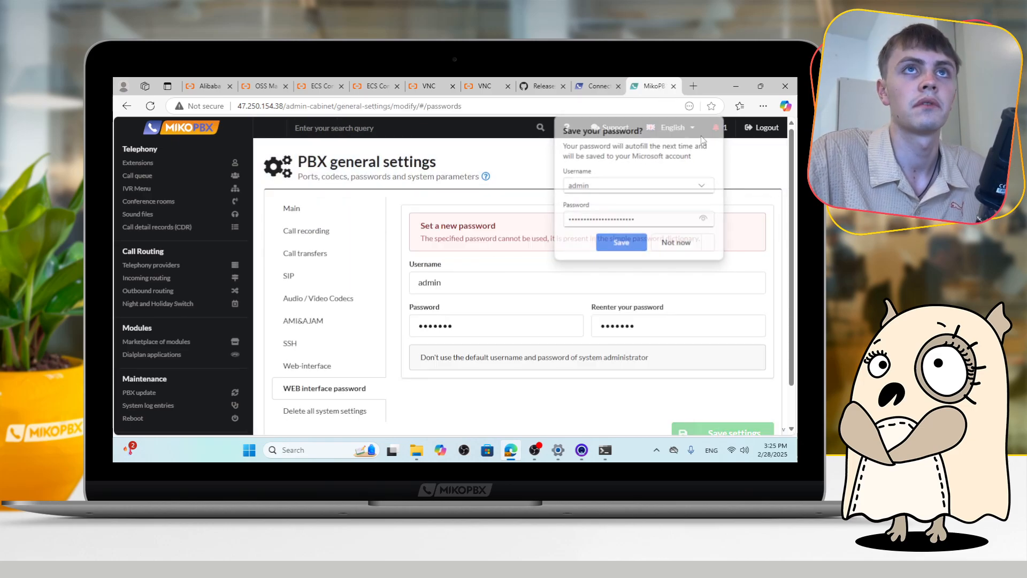
Enter and repeat a new password for the MikoPBX web interface and save the settings.
scroll(482, 279, down, 1)
drag(482, 279, 405, 289)
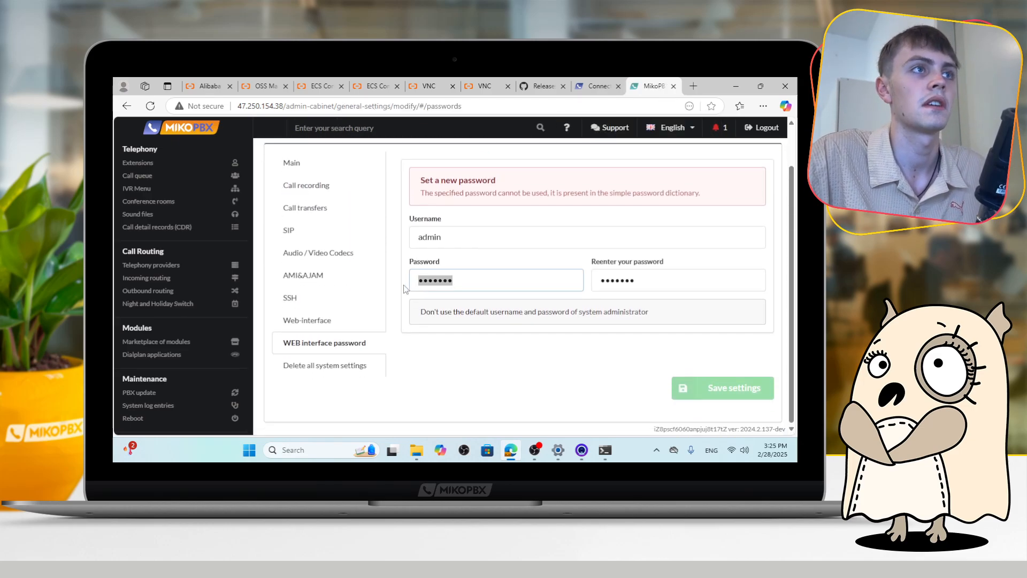
text(••••••••)
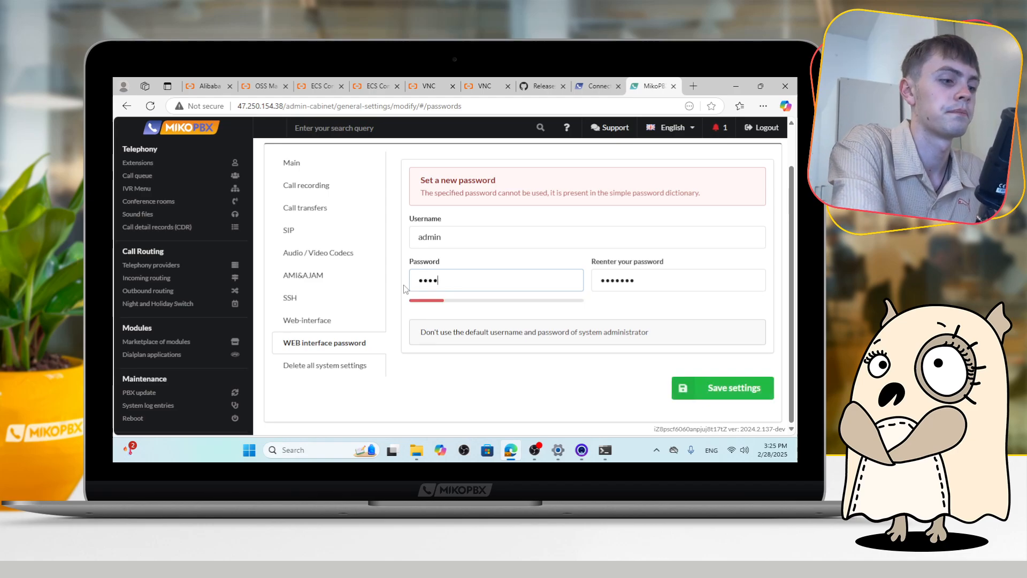
text(•••••••)
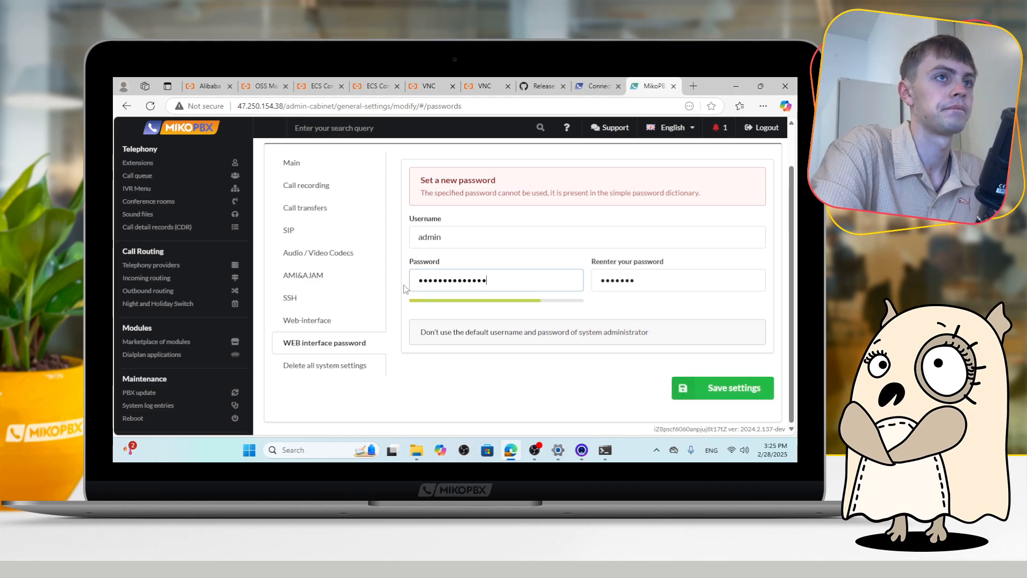
key(Tab)
text(•••••••••••••••)
click(685, 390)
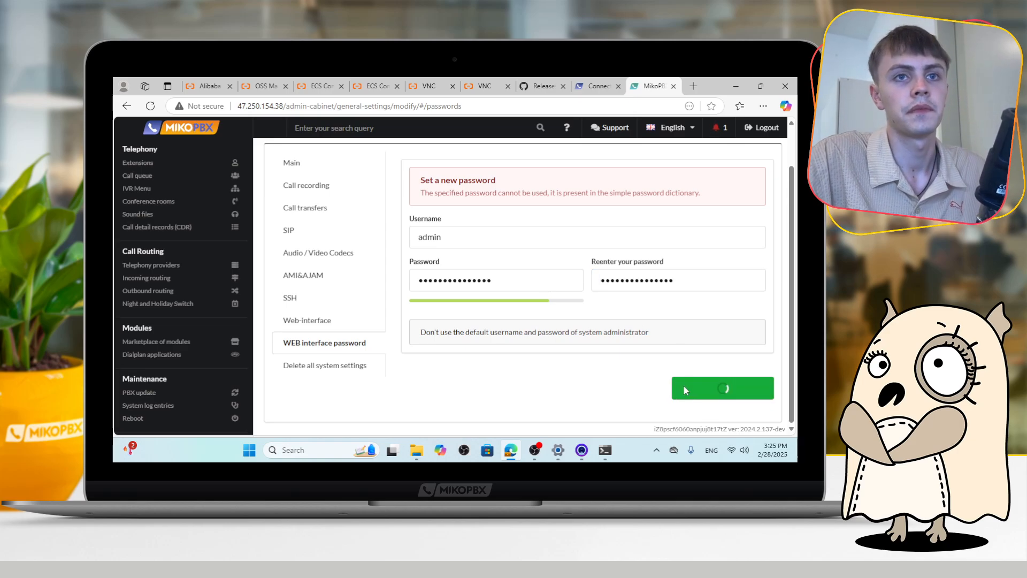
Open the list of extensions in MikoPBX.
click(152, 167)
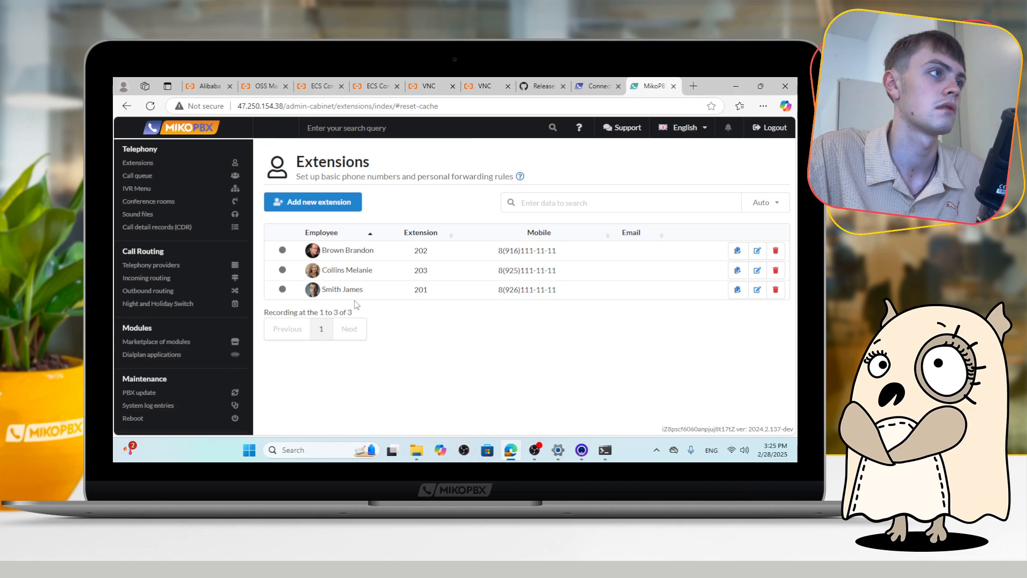
click(180, 354)
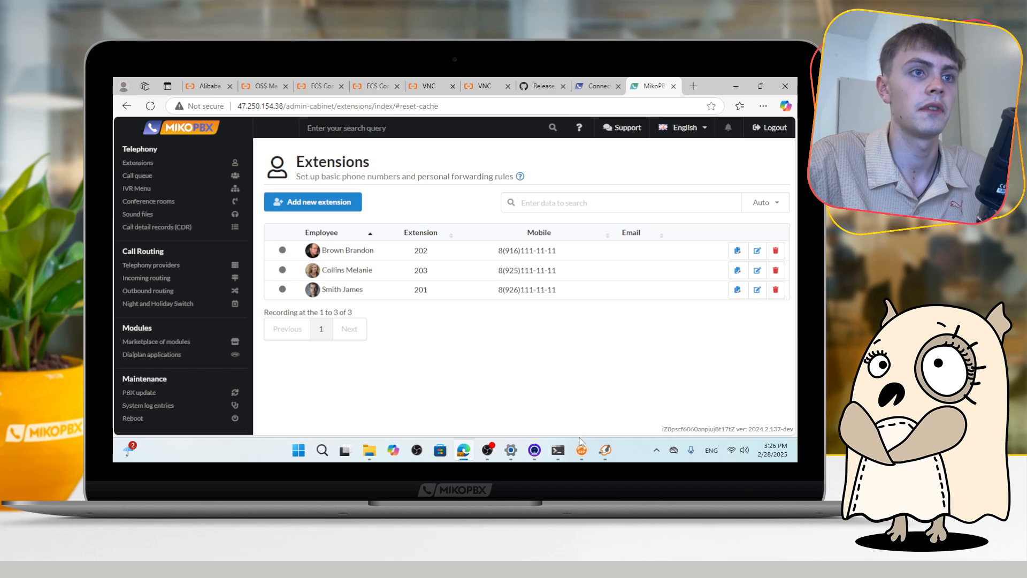
View the PhonerLite and Zoiper5 softphone windows and return to the browser.
click(581, 449)
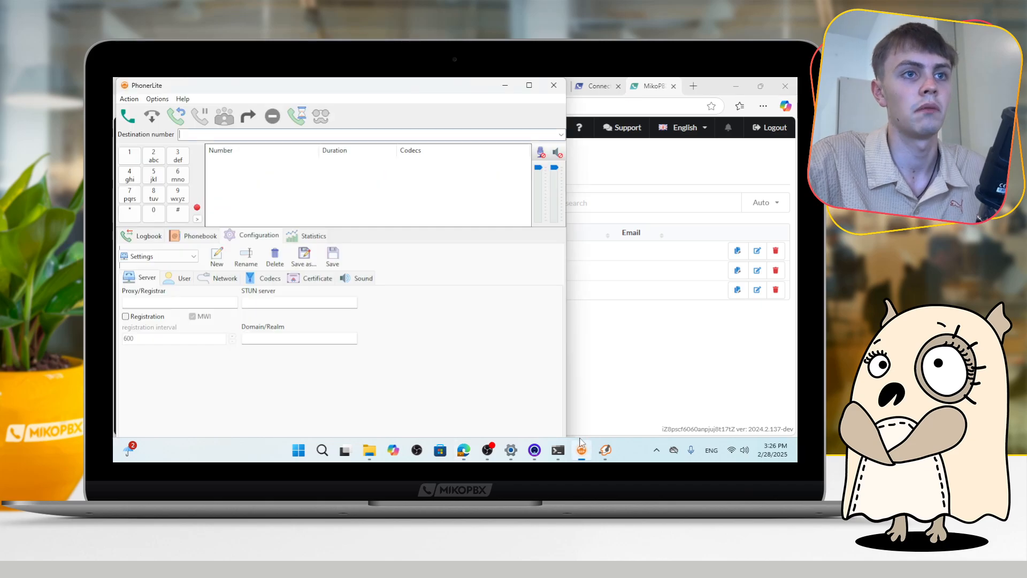
click(605, 450)
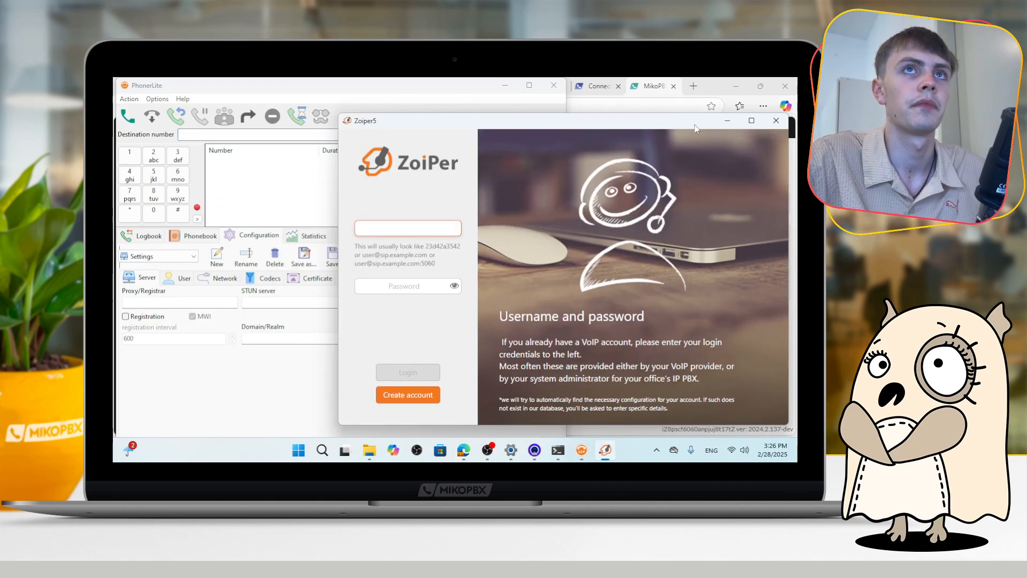
click(727, 121)
click(630, 324)
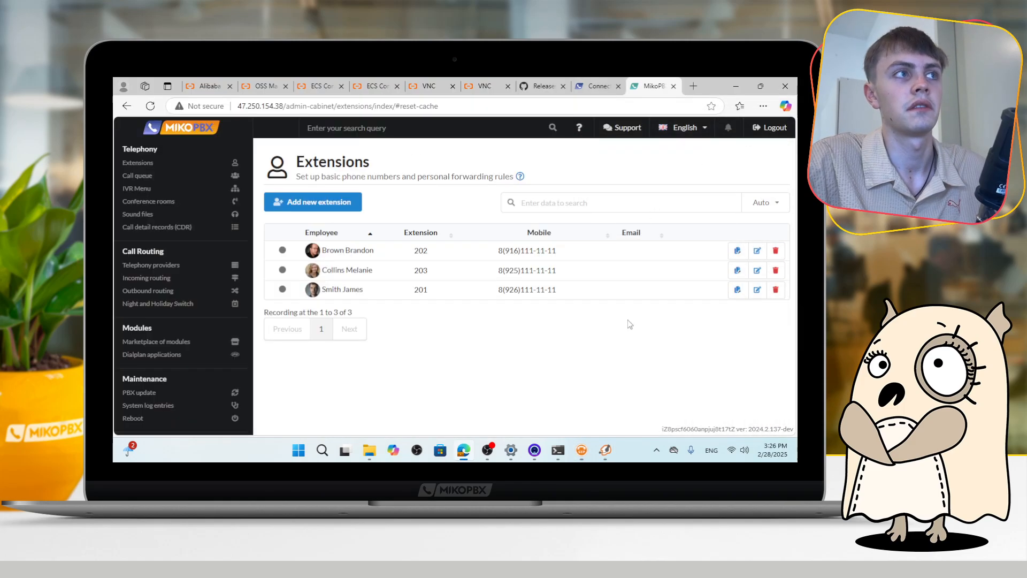
Bring up PhonerLite briefly, return to the browser, and sort the employees by extension number.
click(581, 450)
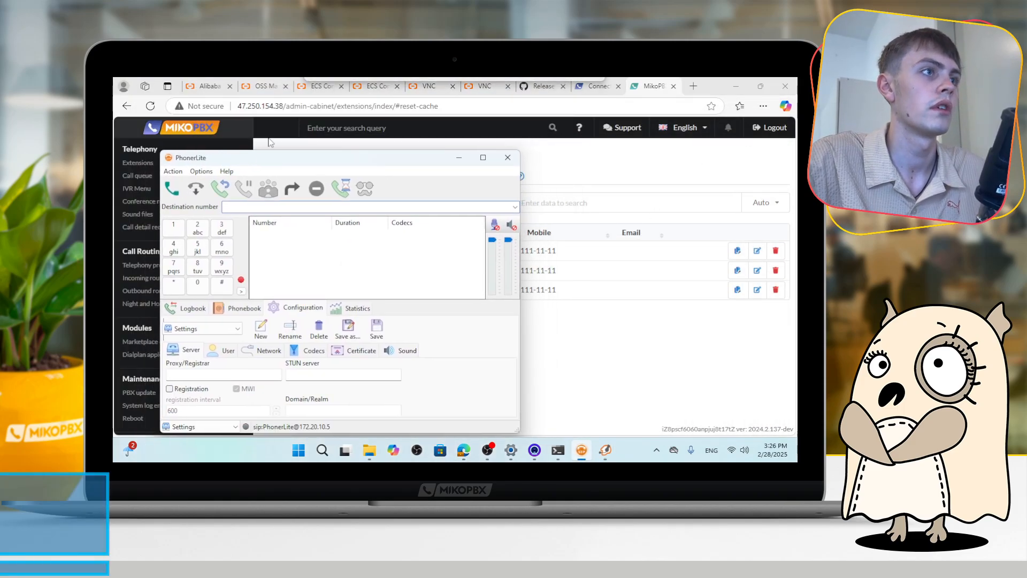
click(634, 323)
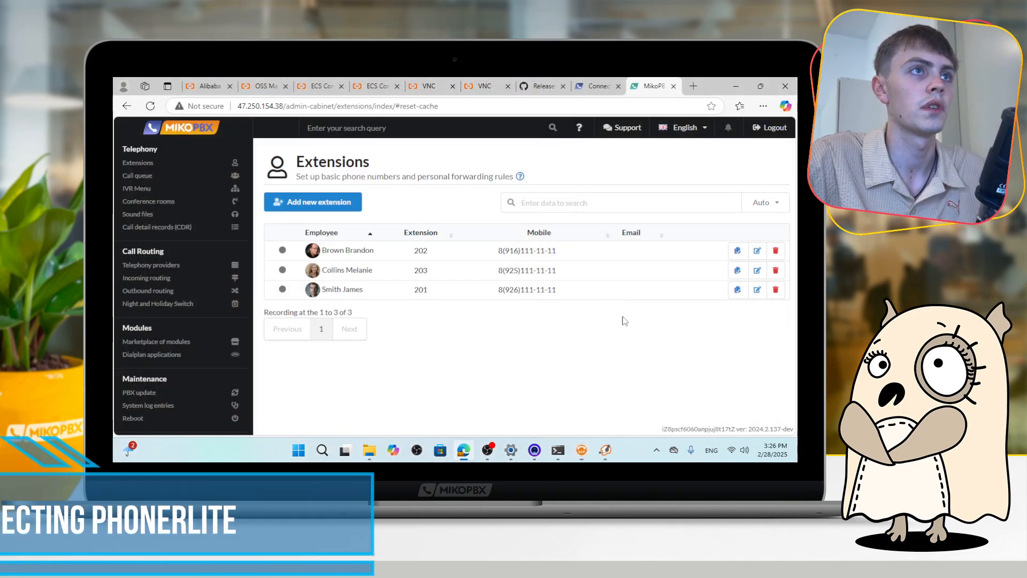
click(451, 234)
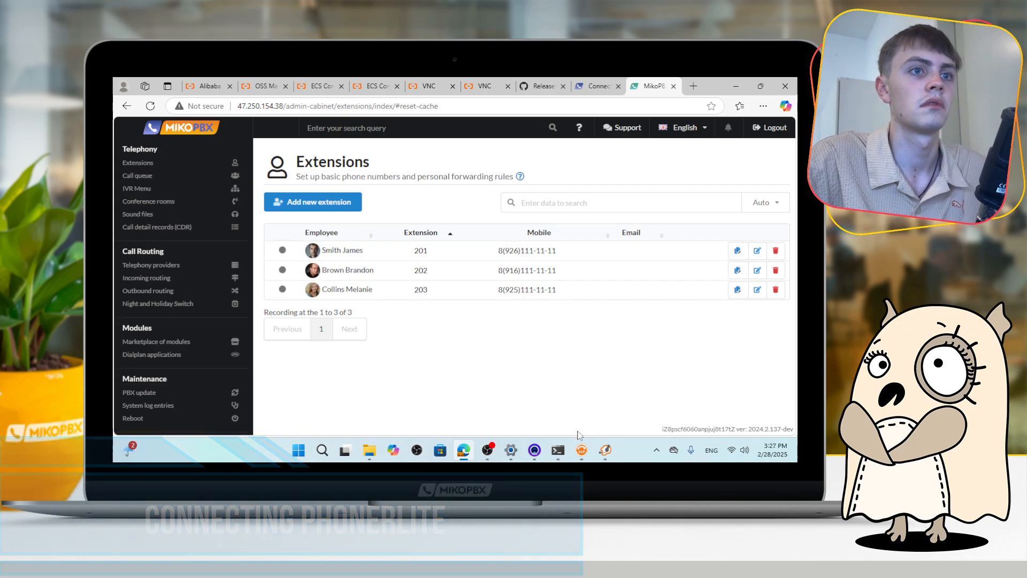
Switch to PhonerLite and start a new manually configured profile with the domain 47.250.154.38.
click(581, 450)
drag(346, 163, 342, 163)
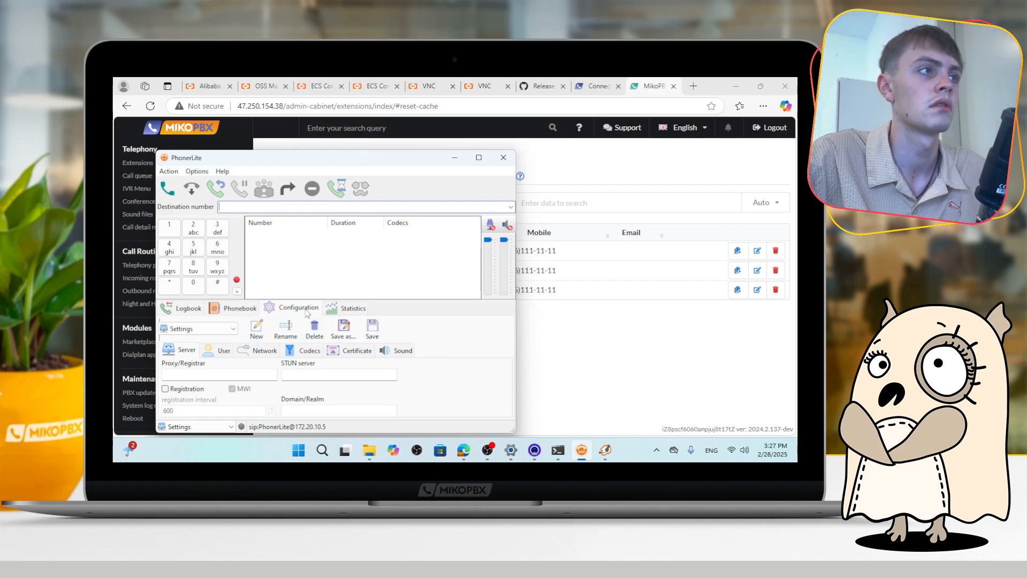
click(255, 328)
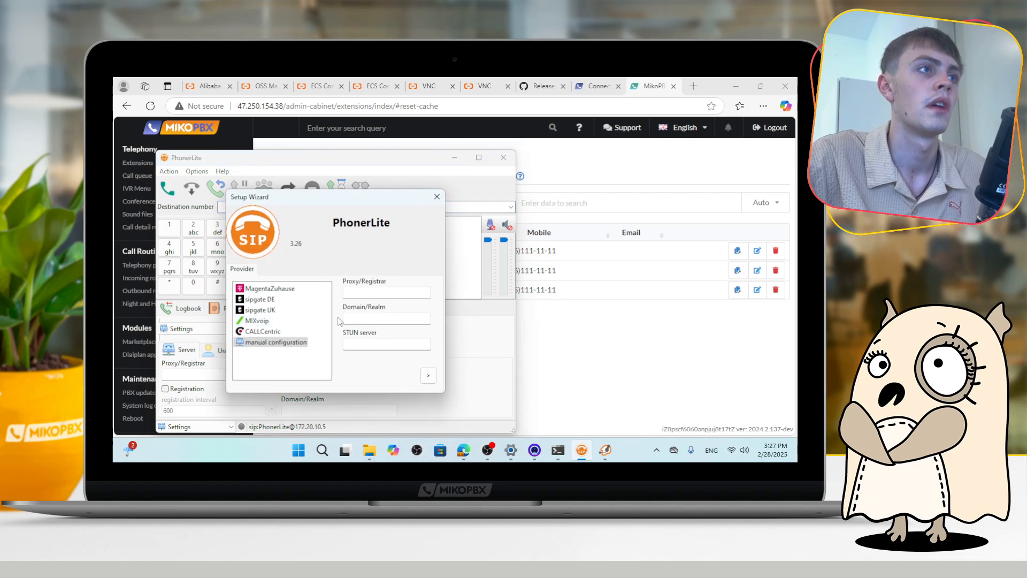
click(375, 317)
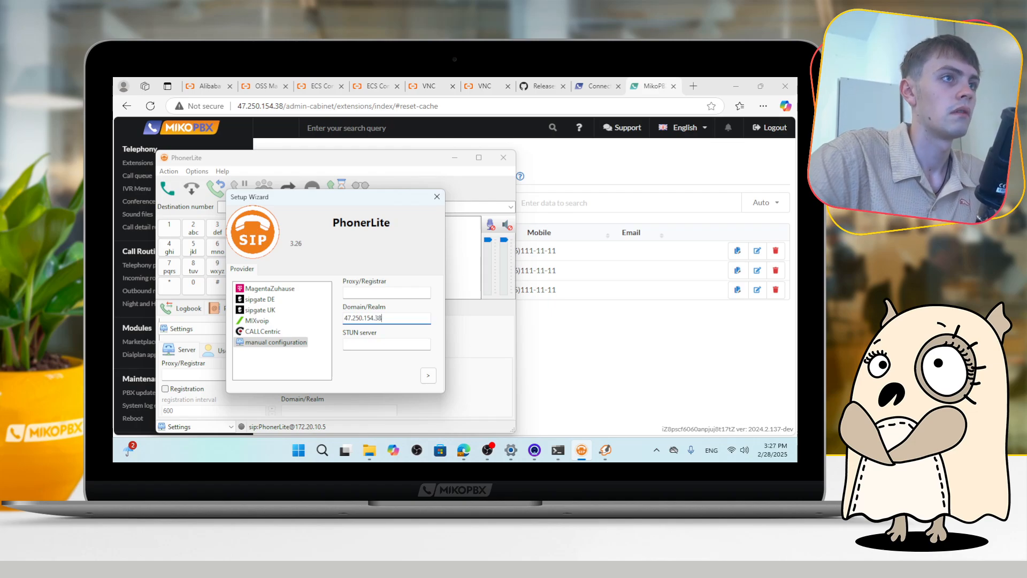
click(428, 375)
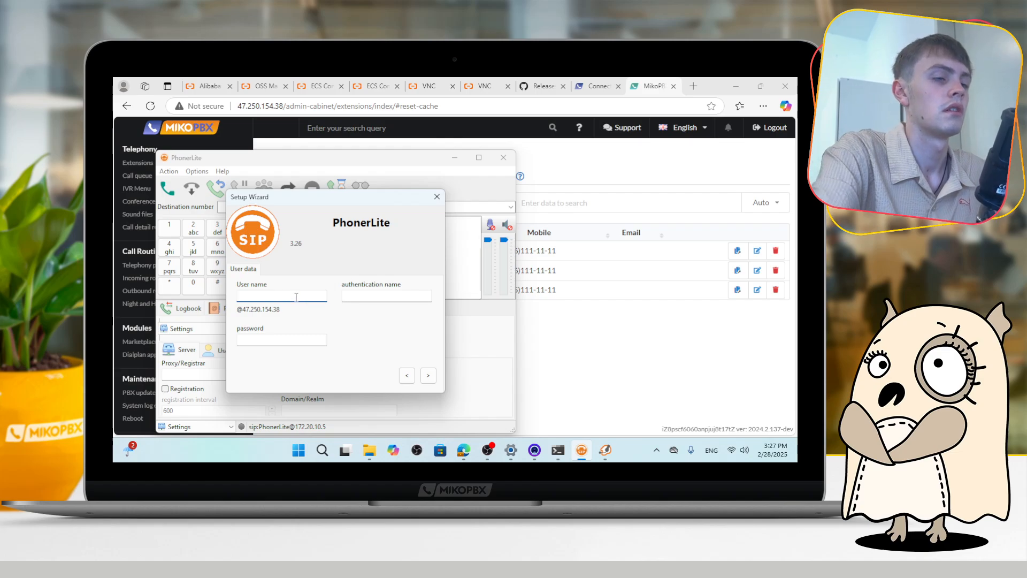
Set both the user name and the authentication name of the new profile to 201.
text(201)
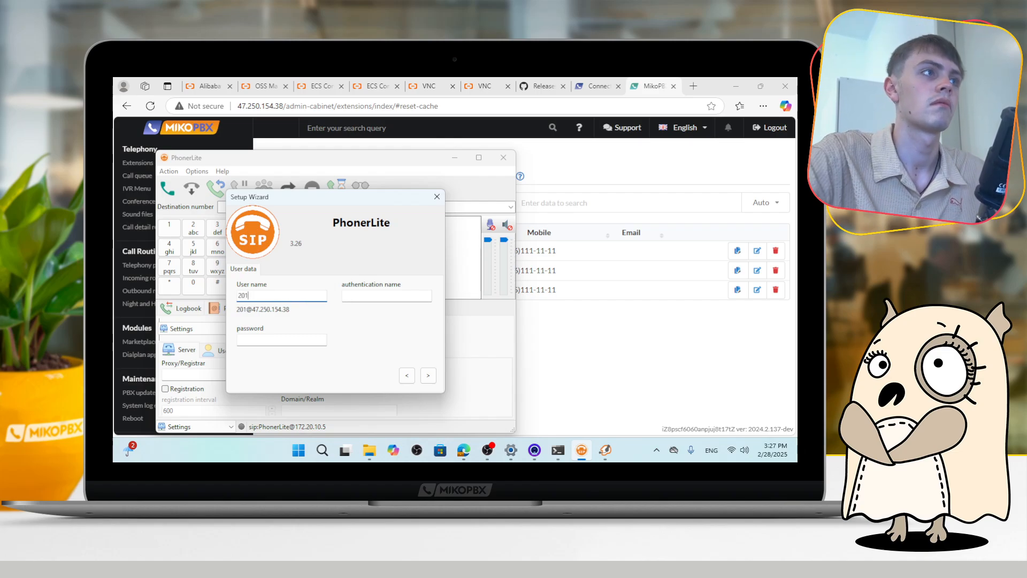
click(384, 296)
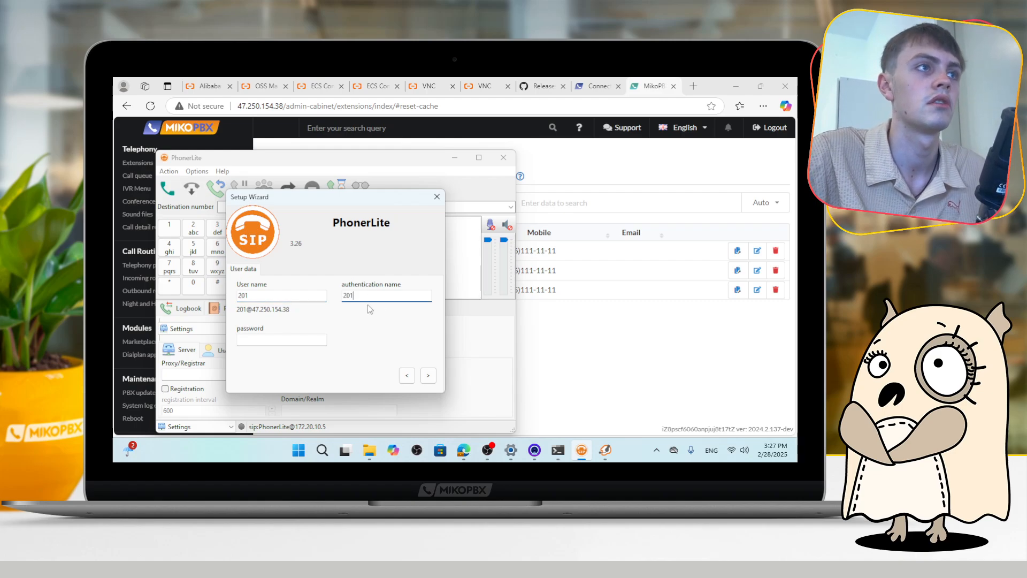
click(309, 337)
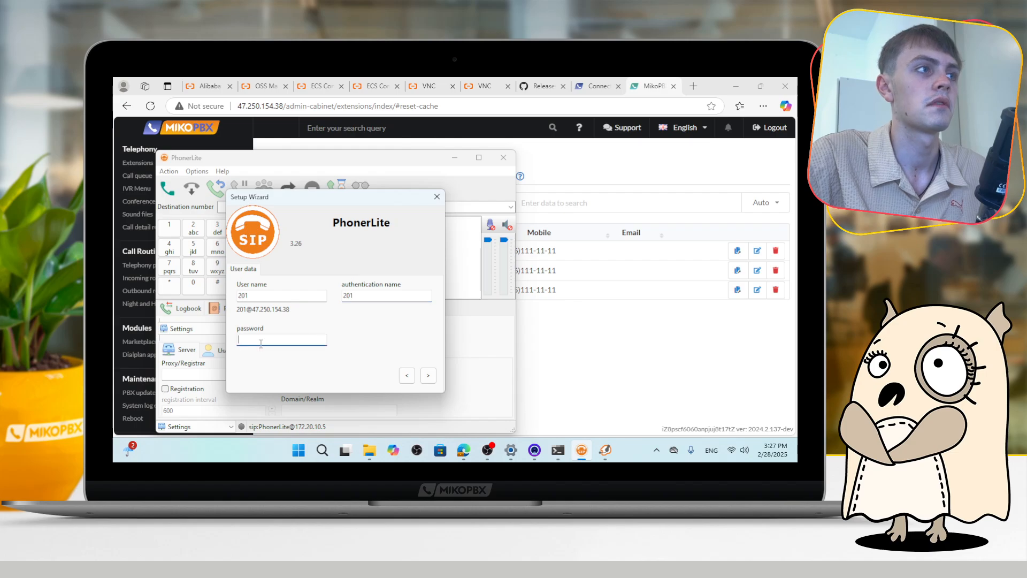
Copy extension 201's password from MikoPBX in the browser, paste it into PhonerLite's password field, and finish the setup wizard.
click(635, 333)
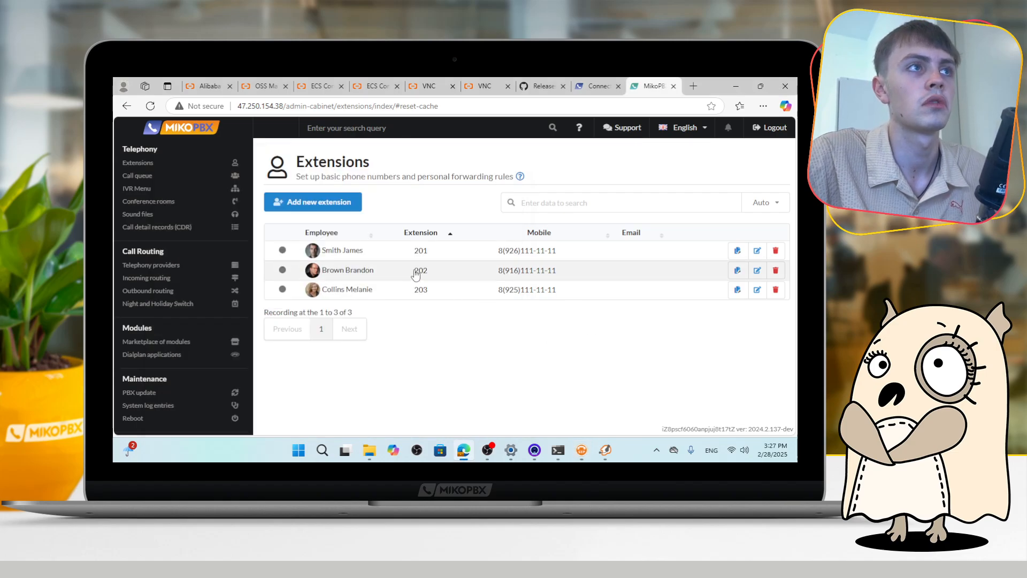
click(738, 251)
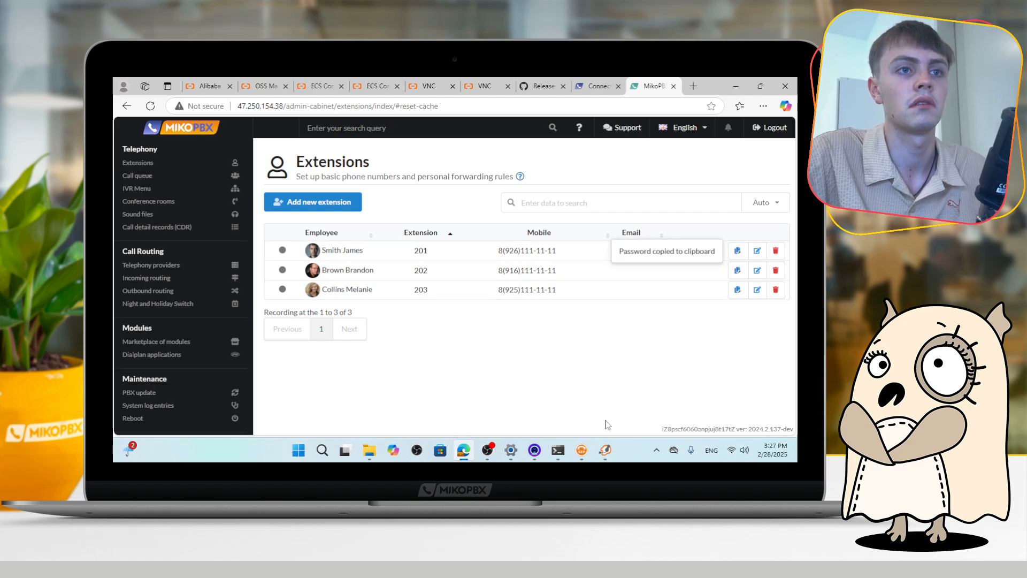
click(605, 450)
click(605, 449)
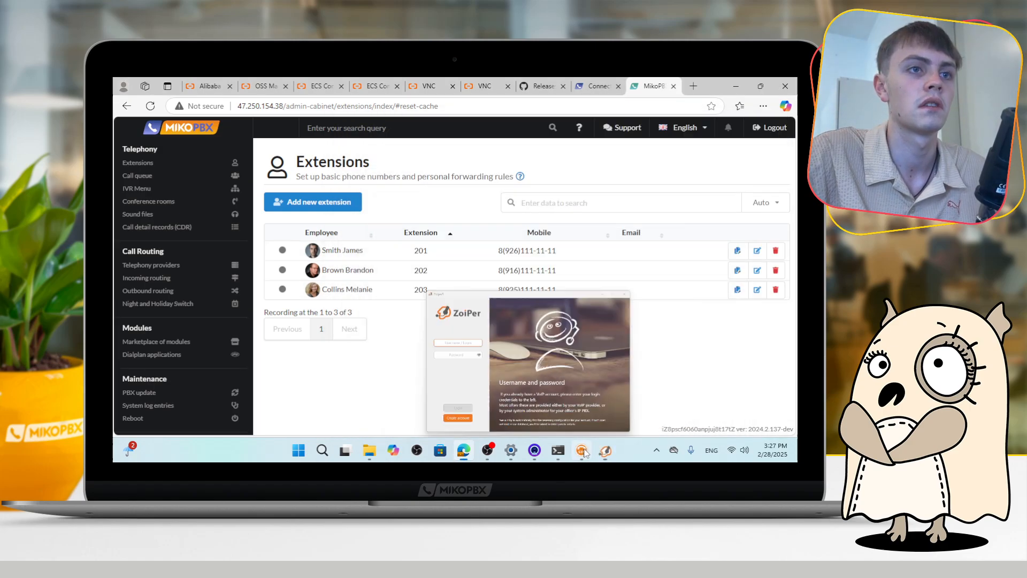
click(582, 450)
key(ctrl+v)
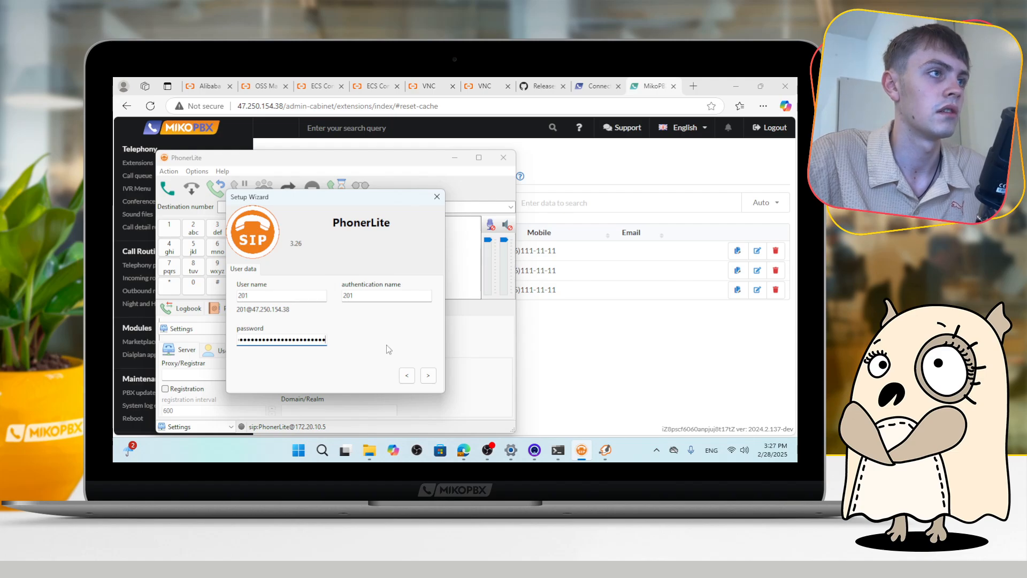
click(428, 376)
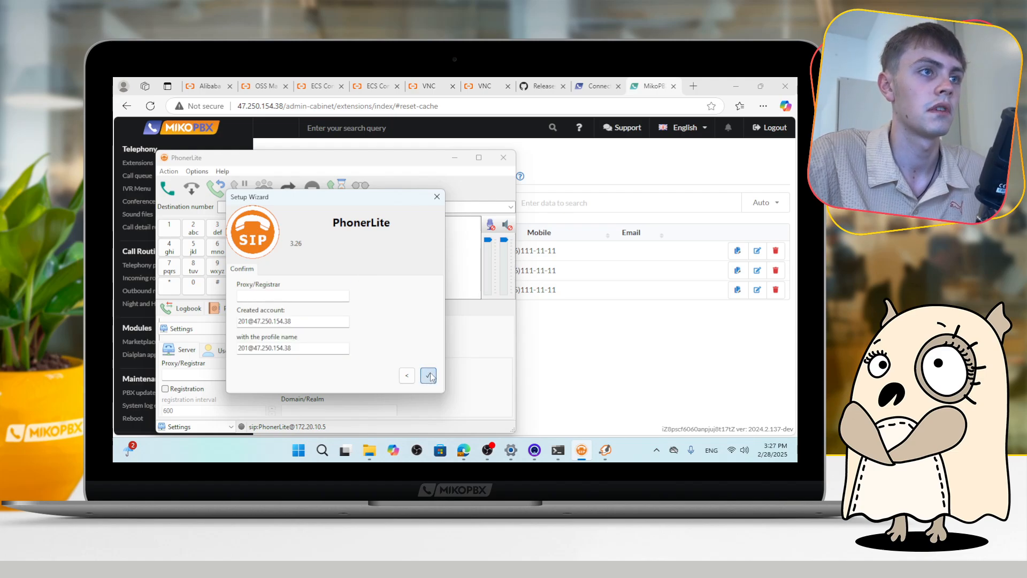
click(428, 375)
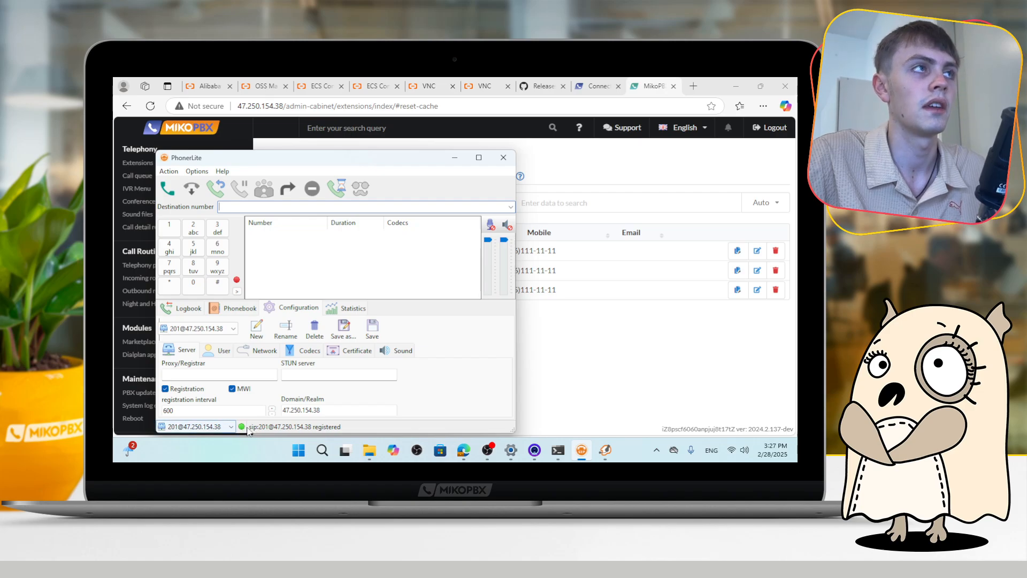
Switch back to the browser and check extension 201's connection status in the MikoPBX extensions list.
click(538, 348)
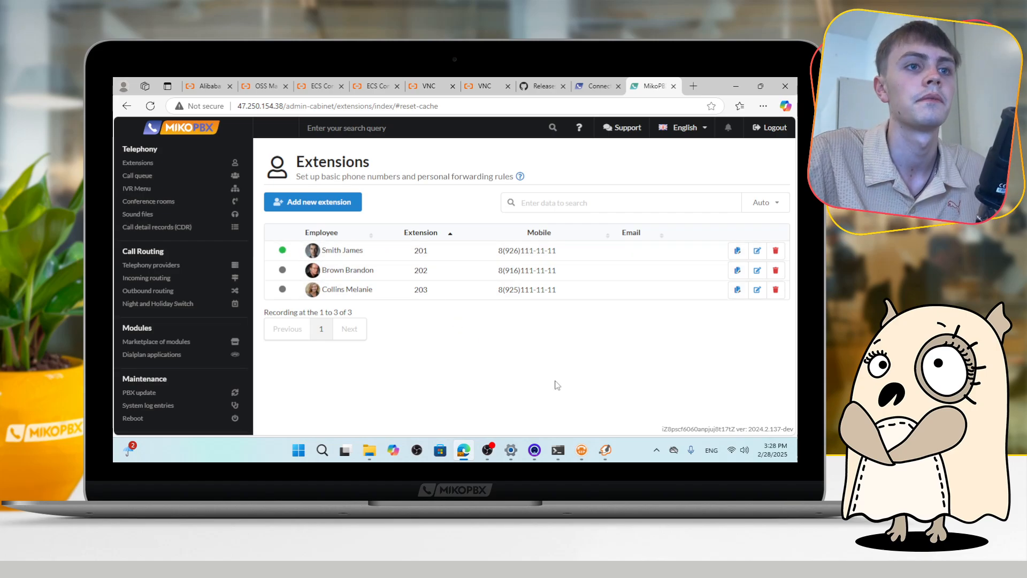
click(605, 450)
click(303, 385)
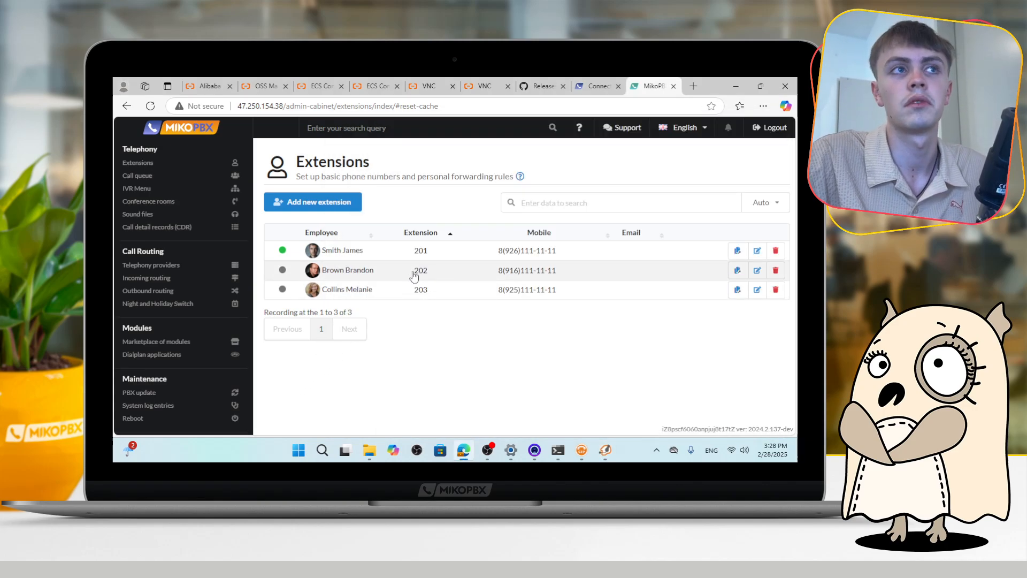
click(605, 450)
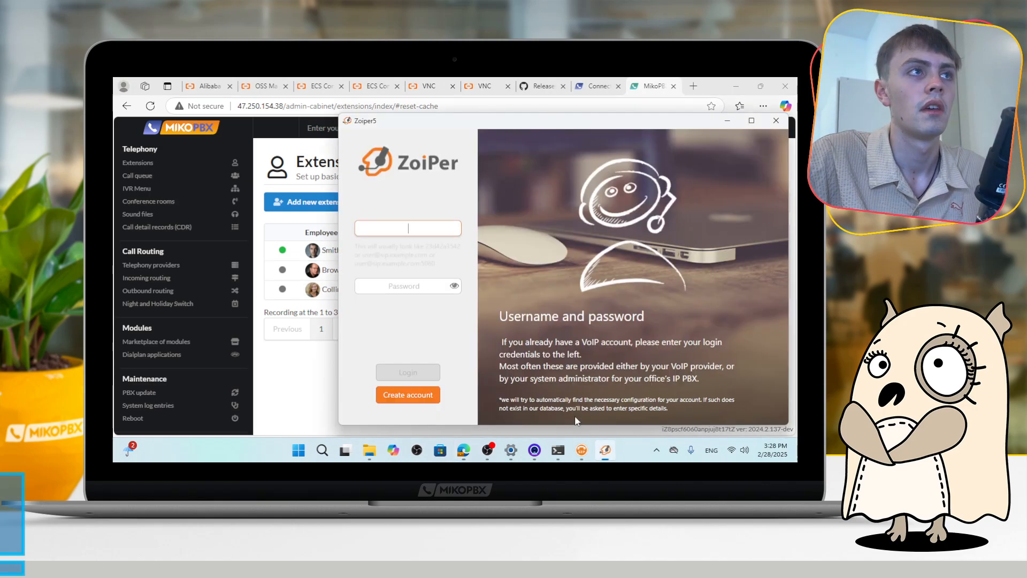
text(2)
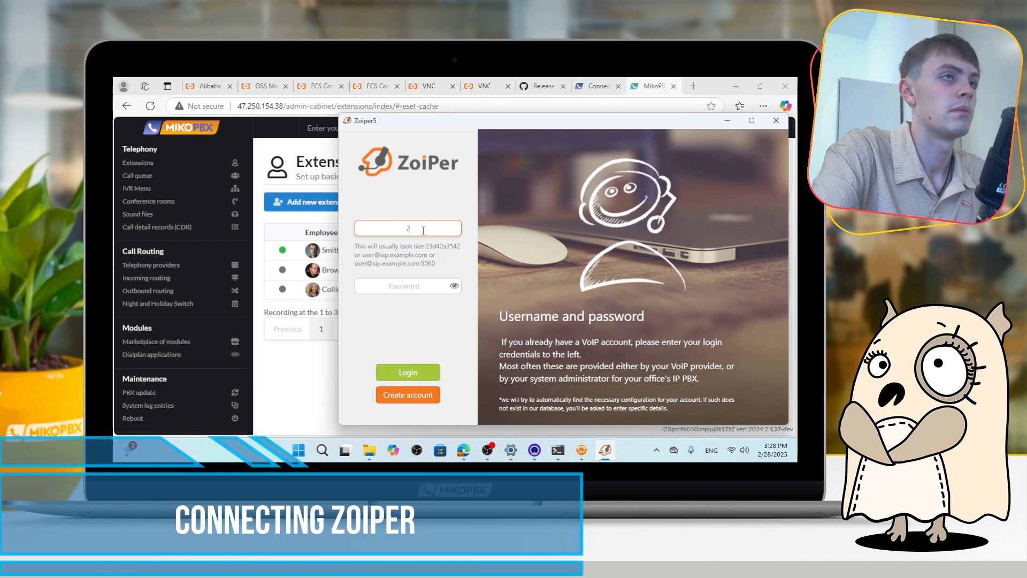
text(02@)
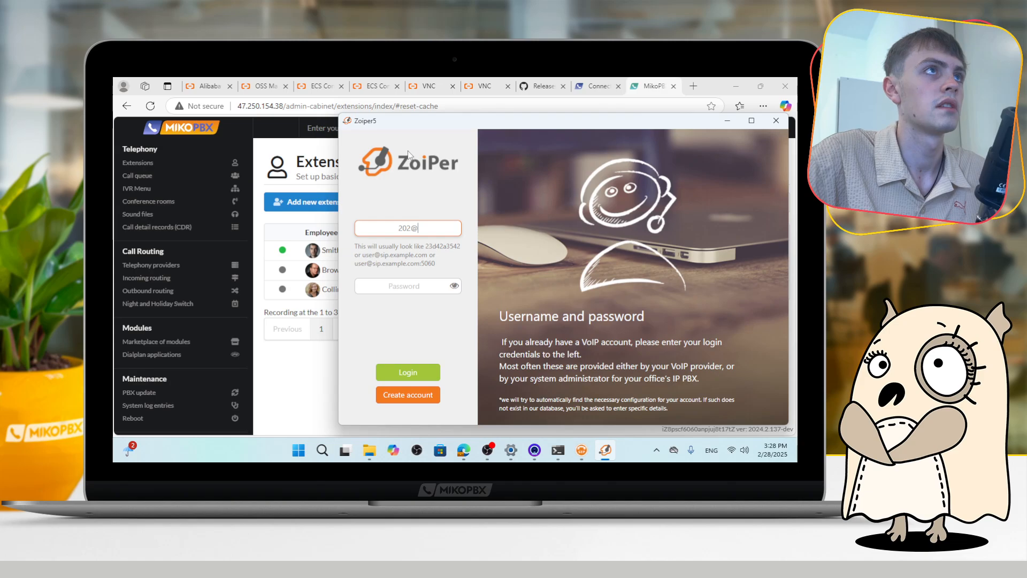
text(47.25)
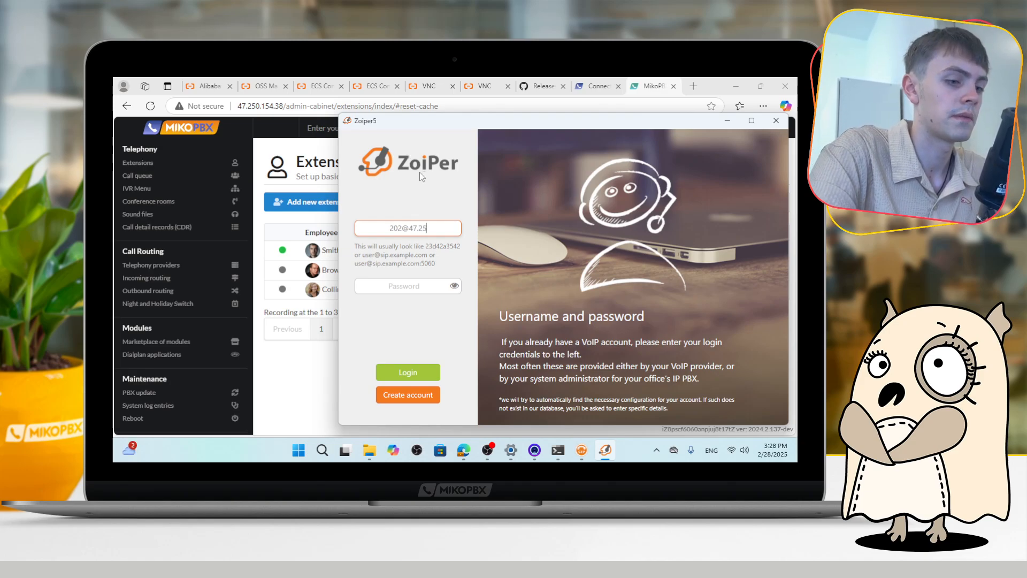
text(0.15)
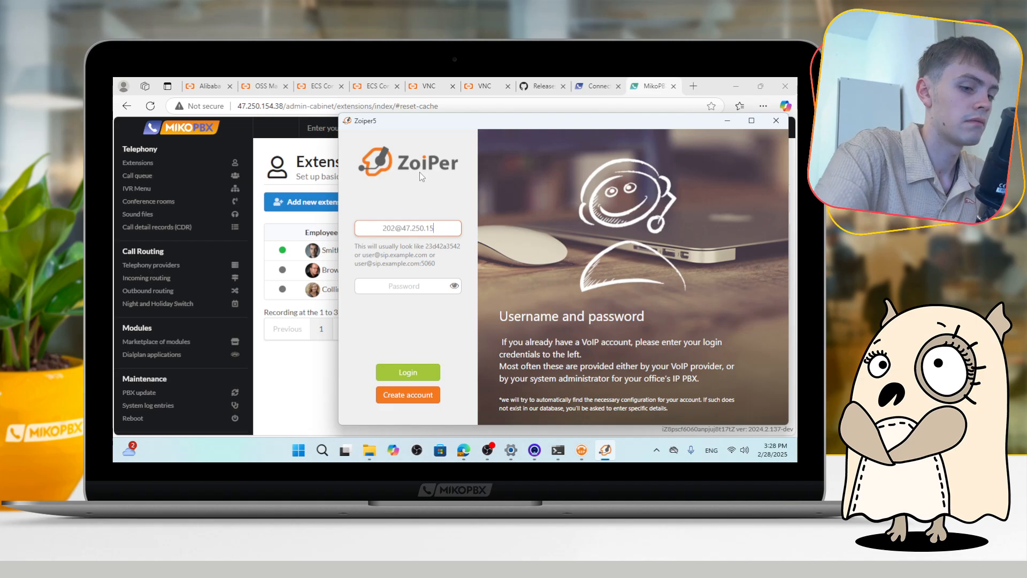
text(4.38)
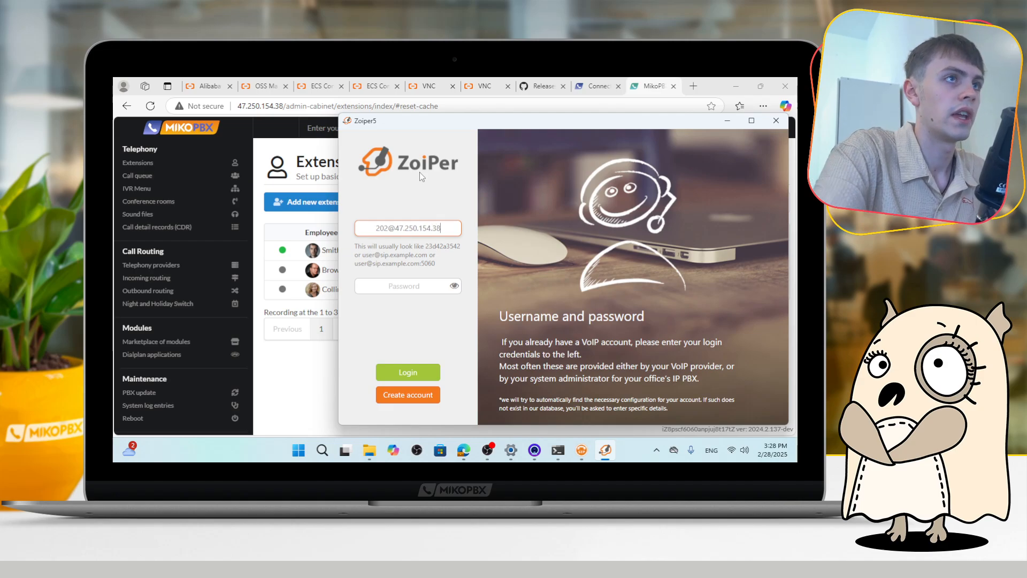
Copy extension 202's password from the MikoPBX extensions list in the browser and paste it into Zoiper5's password field.
click(426, 282)
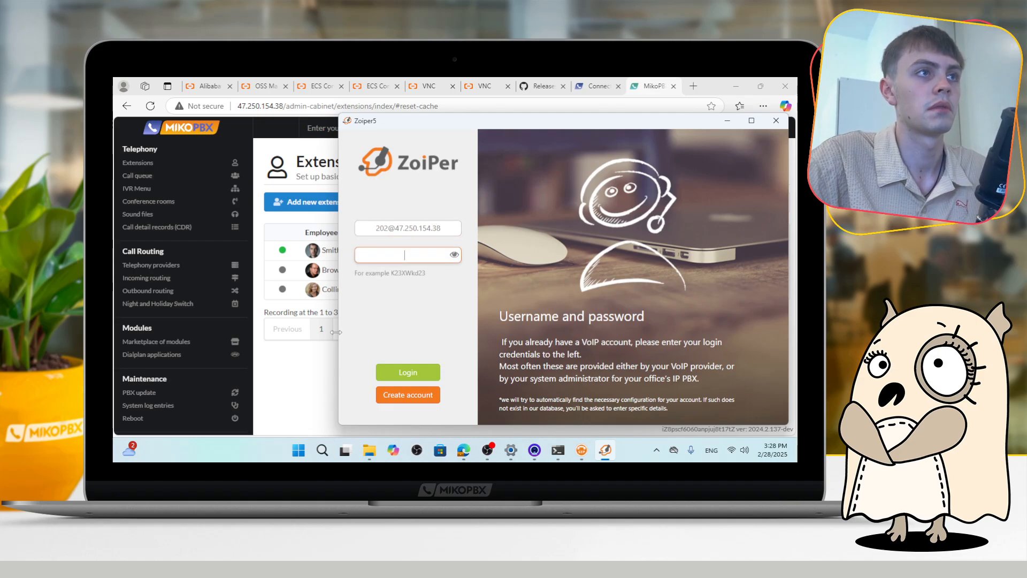
click(300, 378)
click(737, 270)
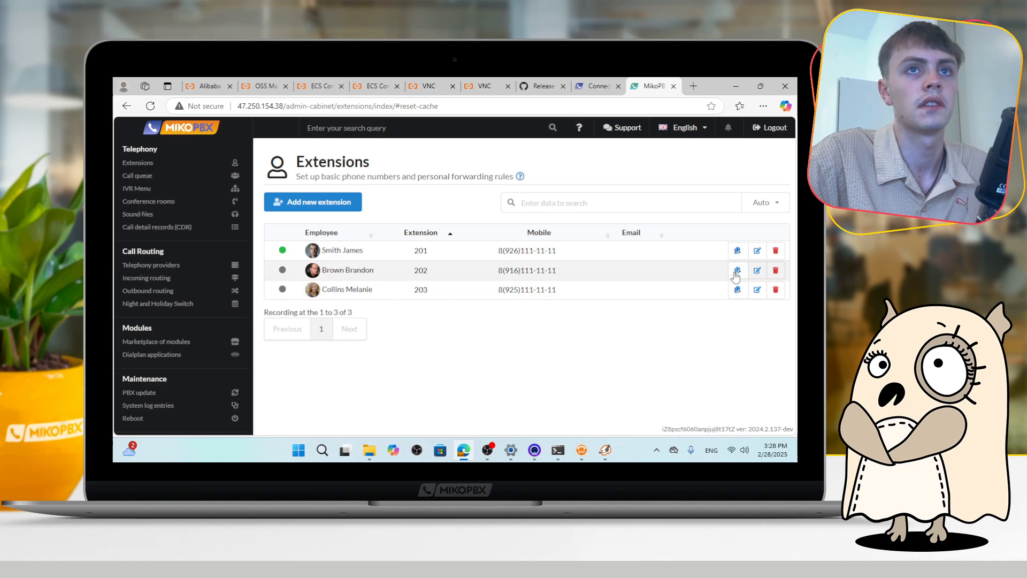
key(alt+Tab)
key(ctrl+v)
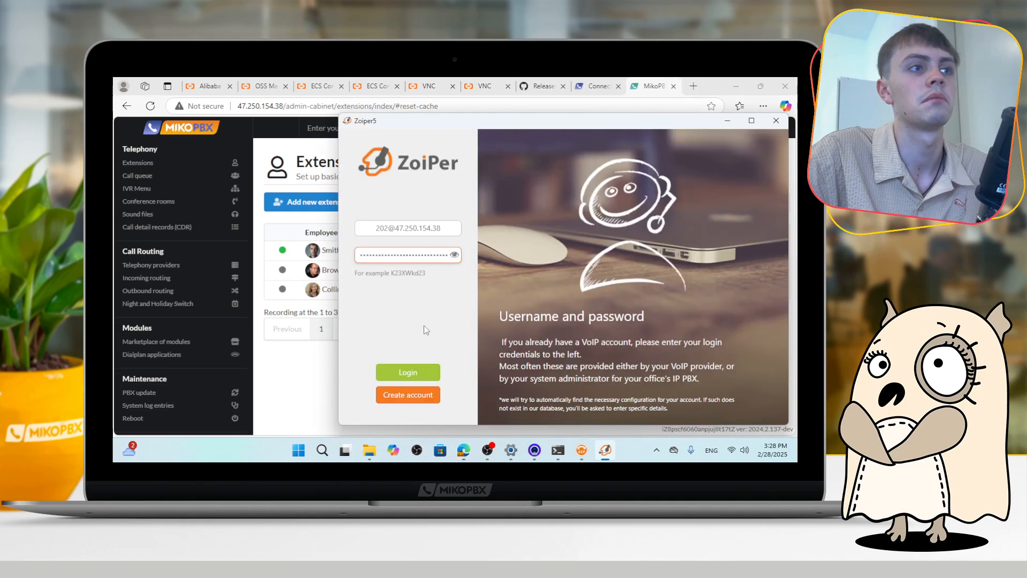
Log in and complete the Zoiper5 account setup, and check extension 202's connection status in the MikoPBX extensions list in the browser.
click(430, 378)
click(440, 395)
click(435, 394)
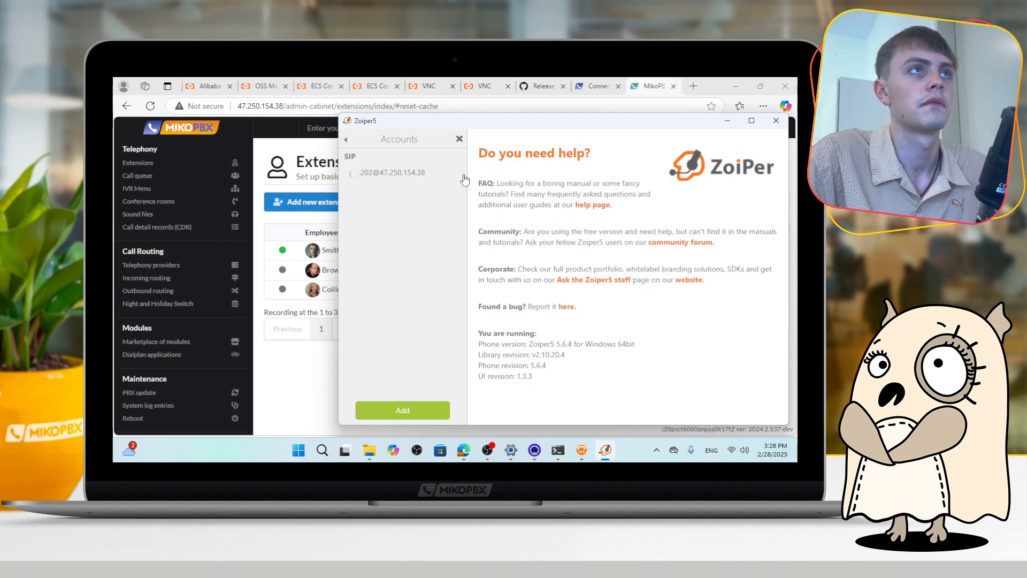
click(459, 139)
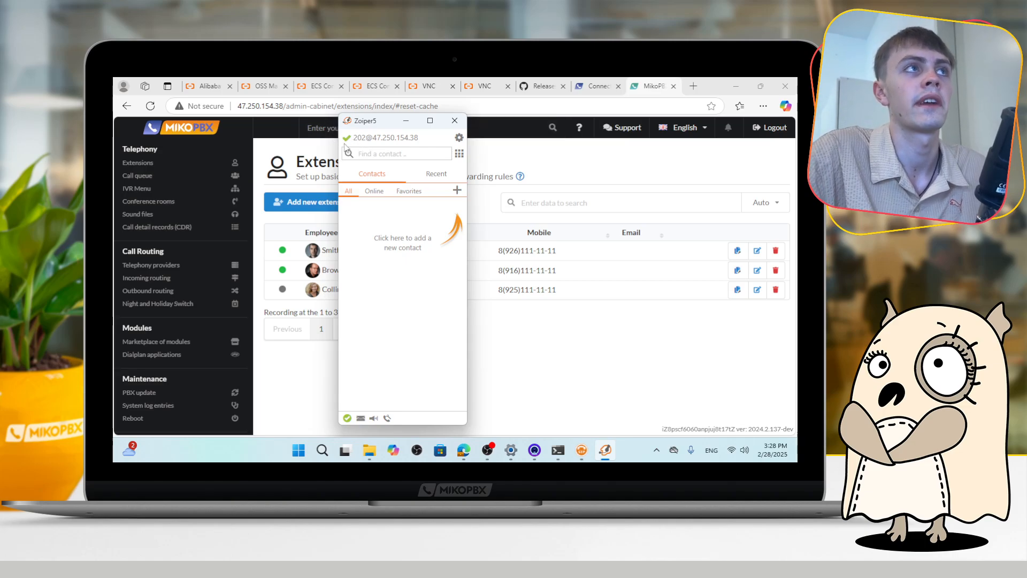
click(522, 319)
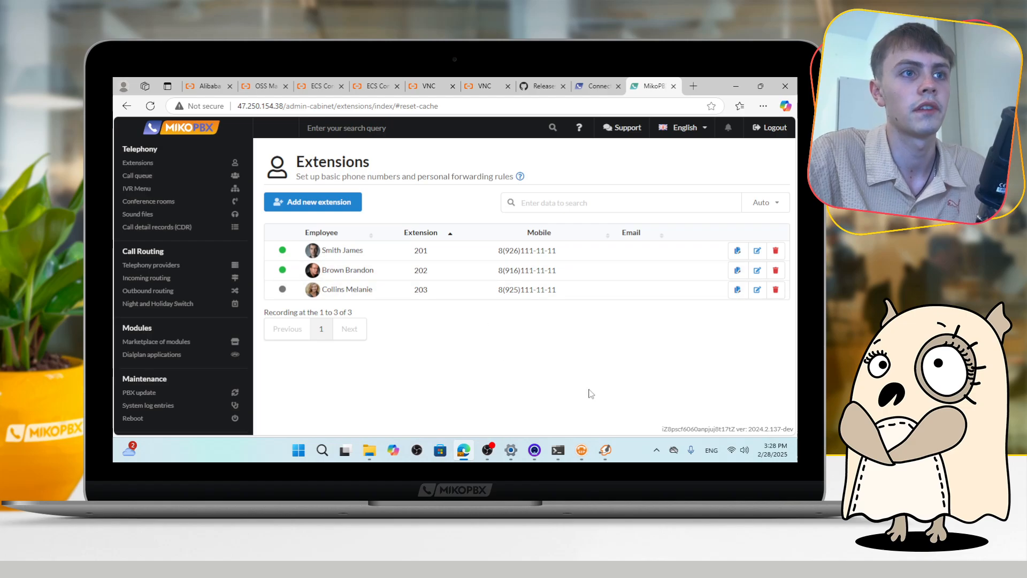
Bring the PhonerLite and Zoiper5 windows to the front and arrange them side by side.
click(582, 449)
click(605, 450)
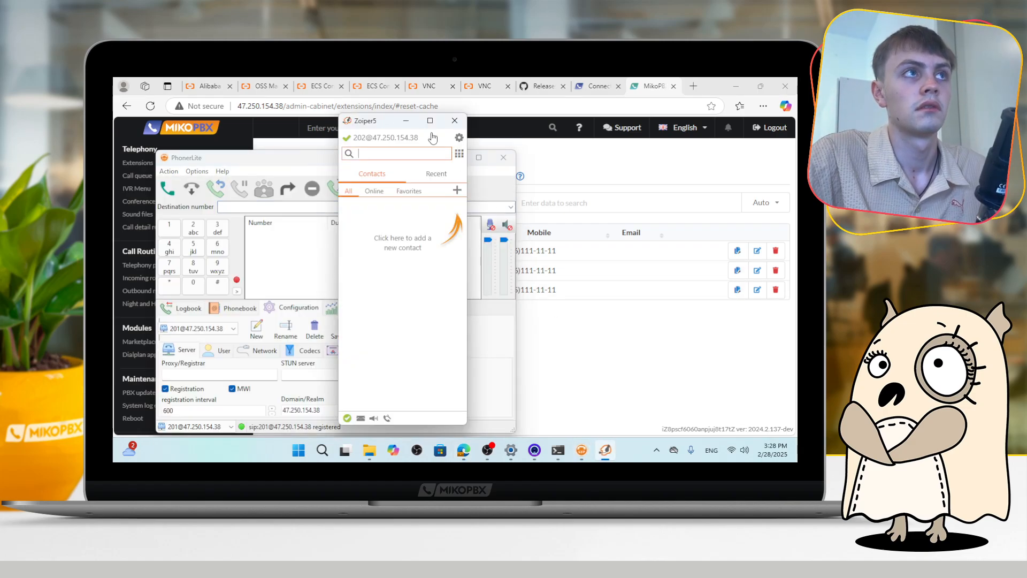
drag(370, 125, 613, 136)
drag(328, 162, 309, 160)
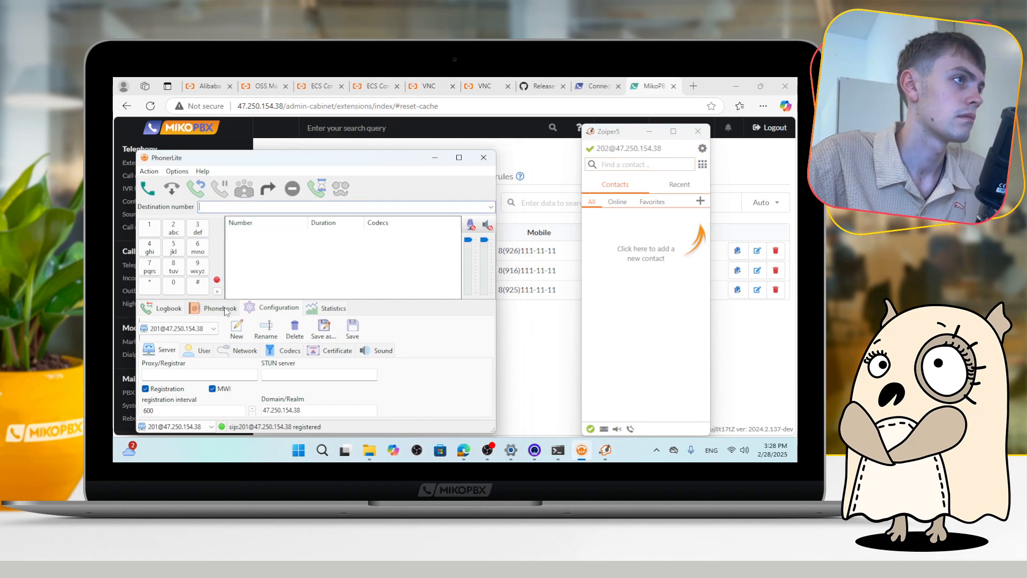
Place a test call from PhonerLite to extension 202, reject it in Zoiper5, and dismiss the call notification.
click(175, 232)
click(174, 286)
click(174, 229)
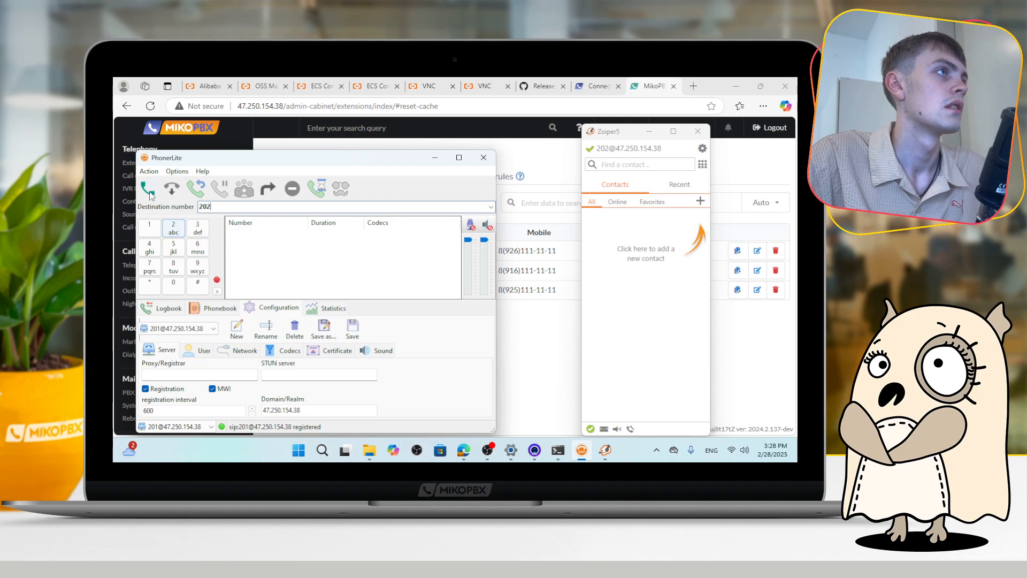
click(148, 189)
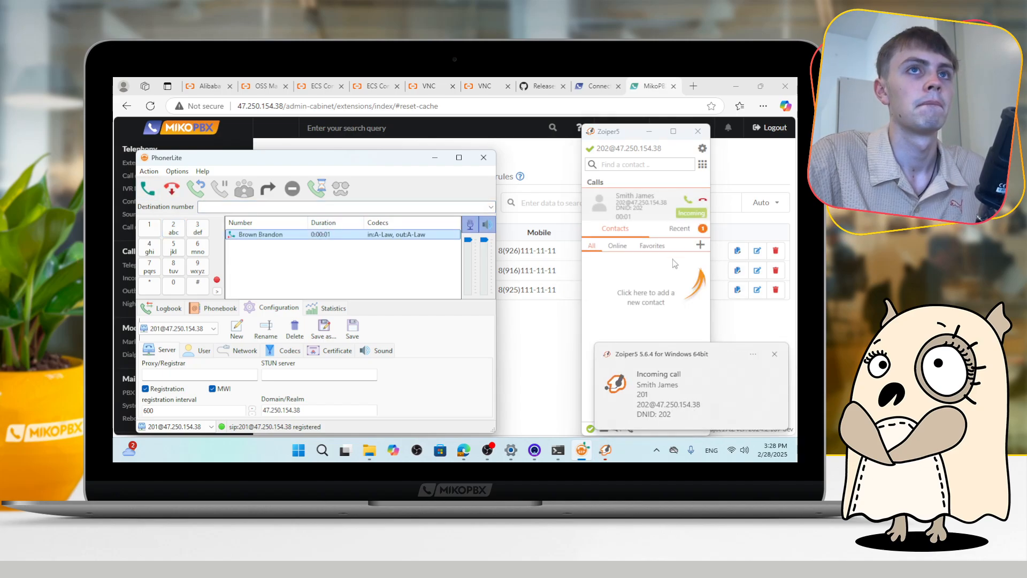
click(703, 201)
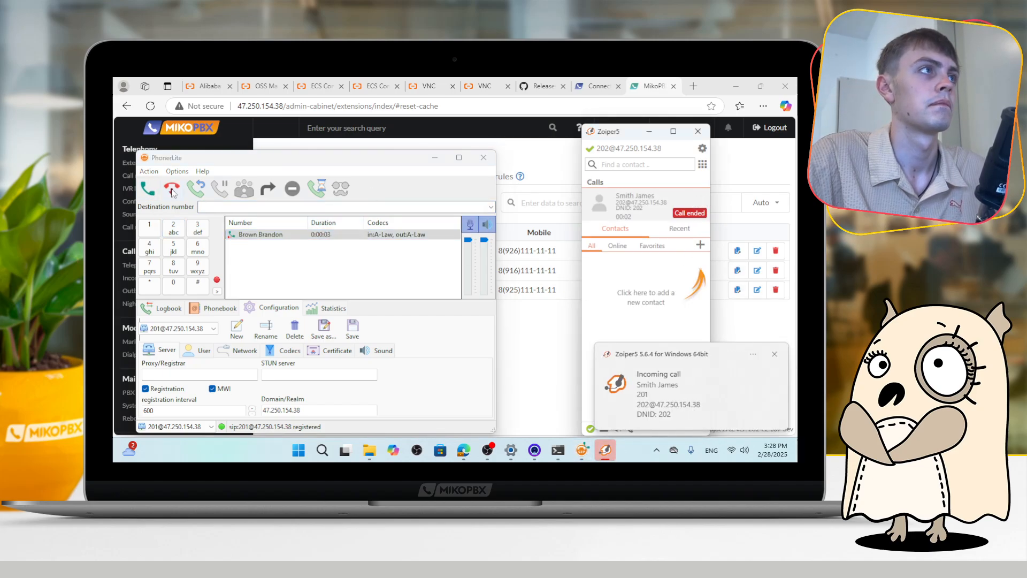
click(775, 353)
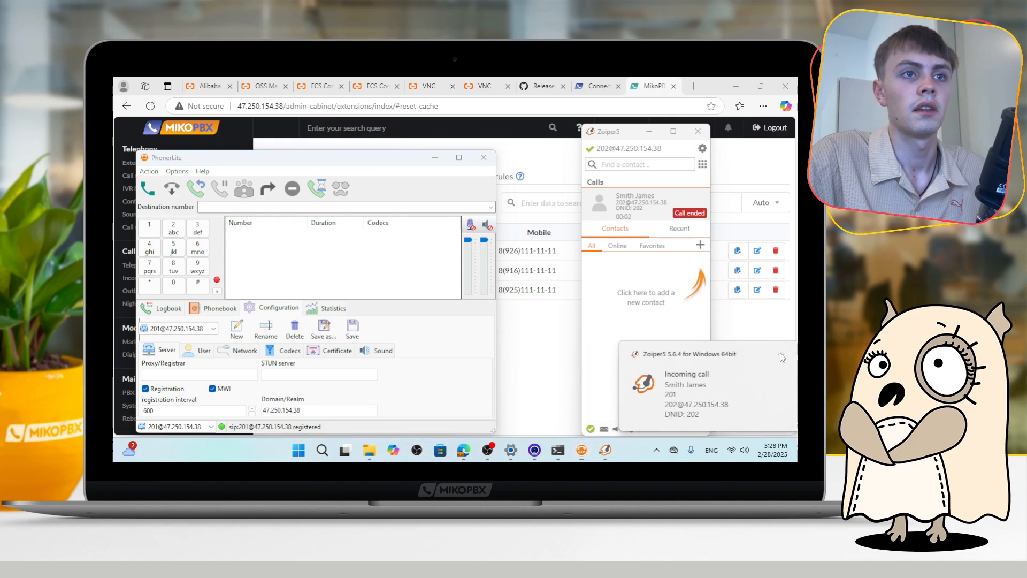
Switch back to the browser, open MikoPBX's dialplan applications, and look up the Echo test's number.
click(561, 333)
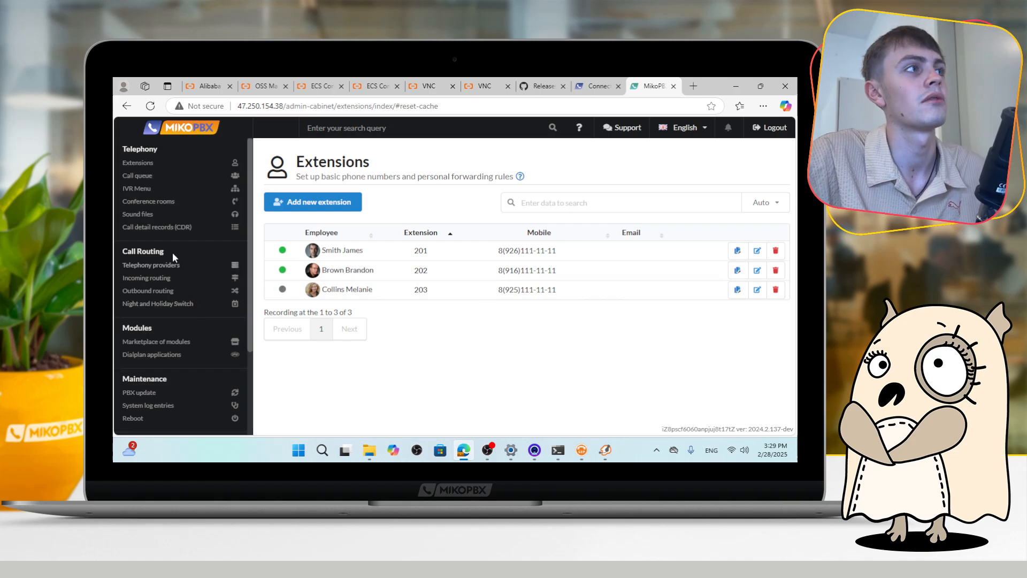
click(177, 354)
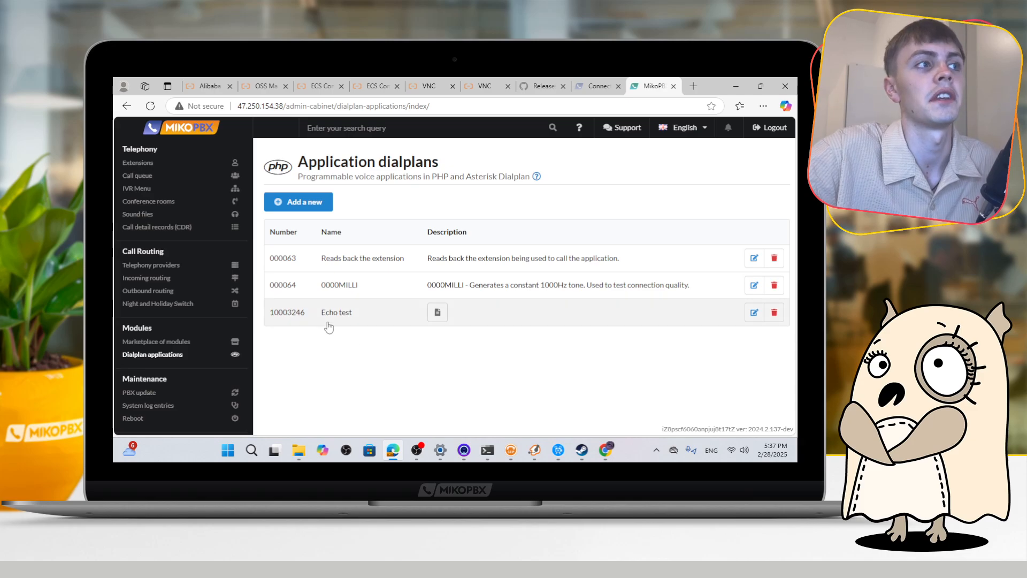
drag(320, 313, 363, 315)
click(409, 342)
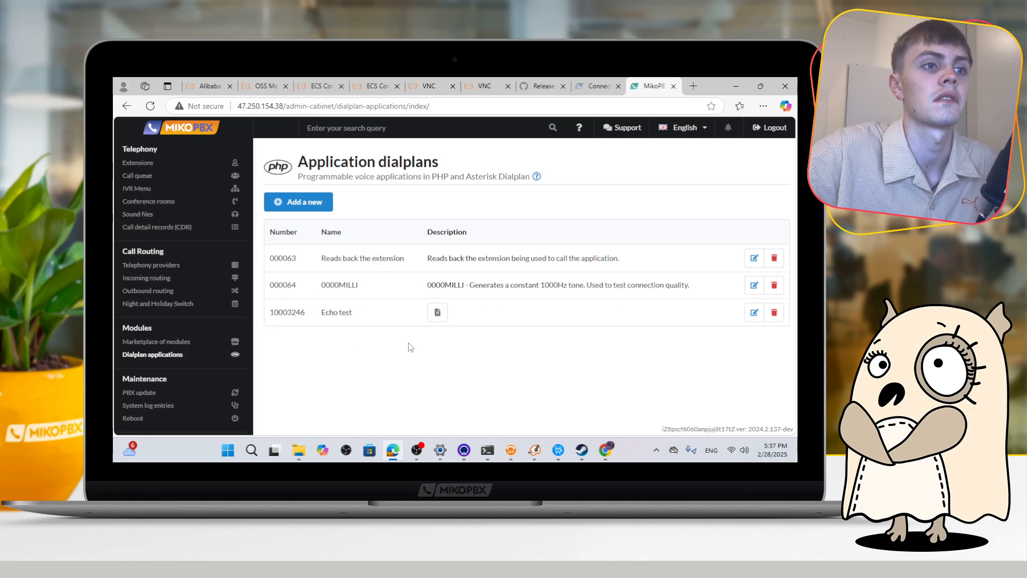
double_click(304, 316)
click(359, 345)
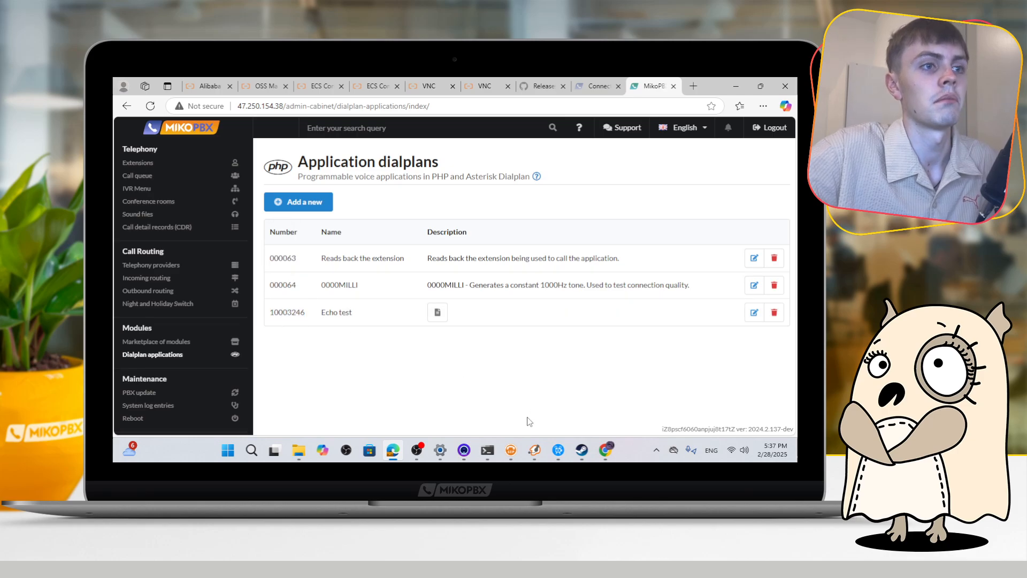
Switch to Zoiper5 and call the Echo test application at 10003246.
click(535, 448)
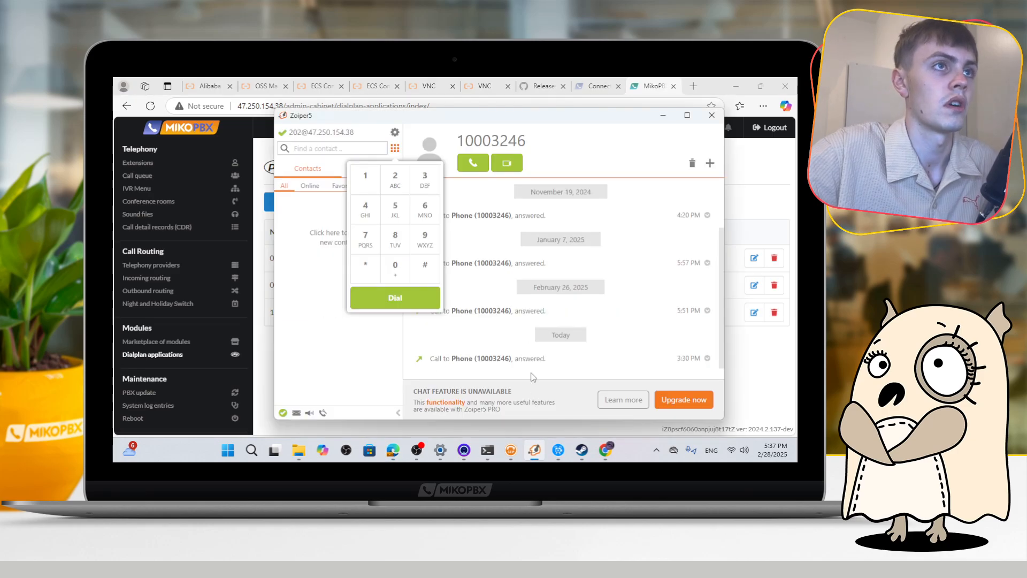
drag(401, 112, 521, 149)
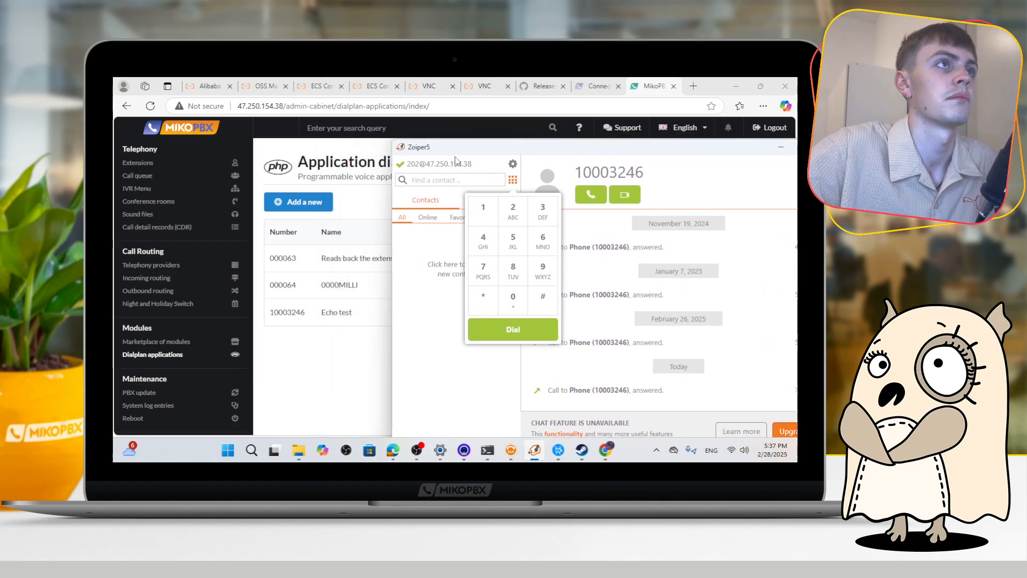
click(483, 210)
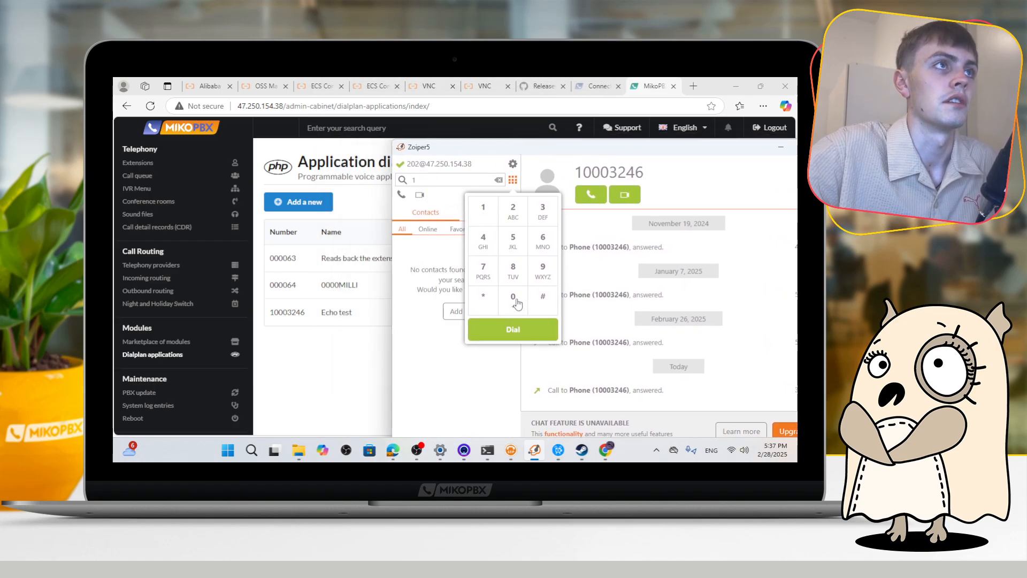
click(543, 210)
click(513, 210)
click(483, 240)
click(543, 240)
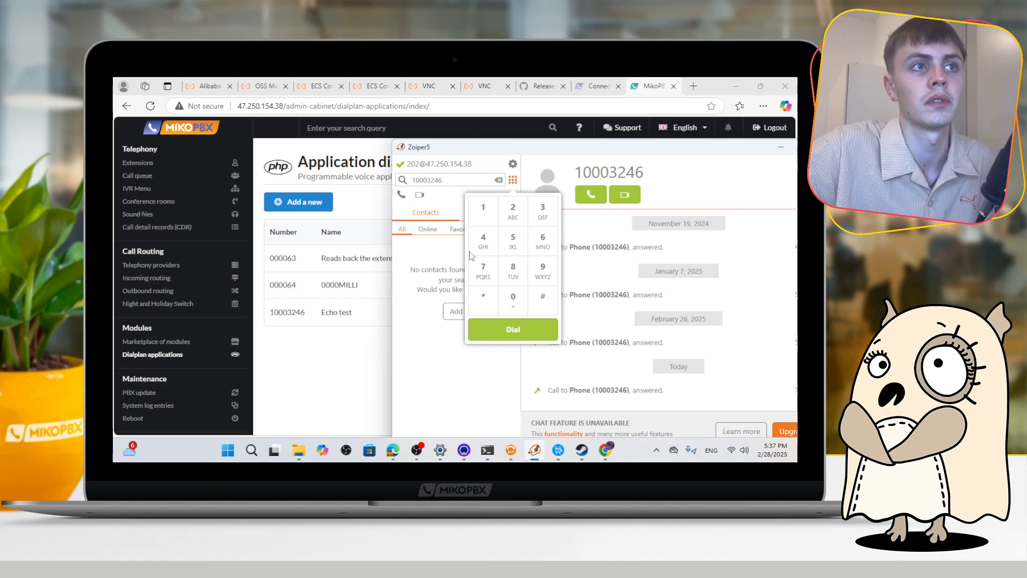
click(516, 332)
Move the Zoiper5 window fully into view, end the echo test call, and return to MikoPBX in the browser.
drag(497, 152, 407, 138)
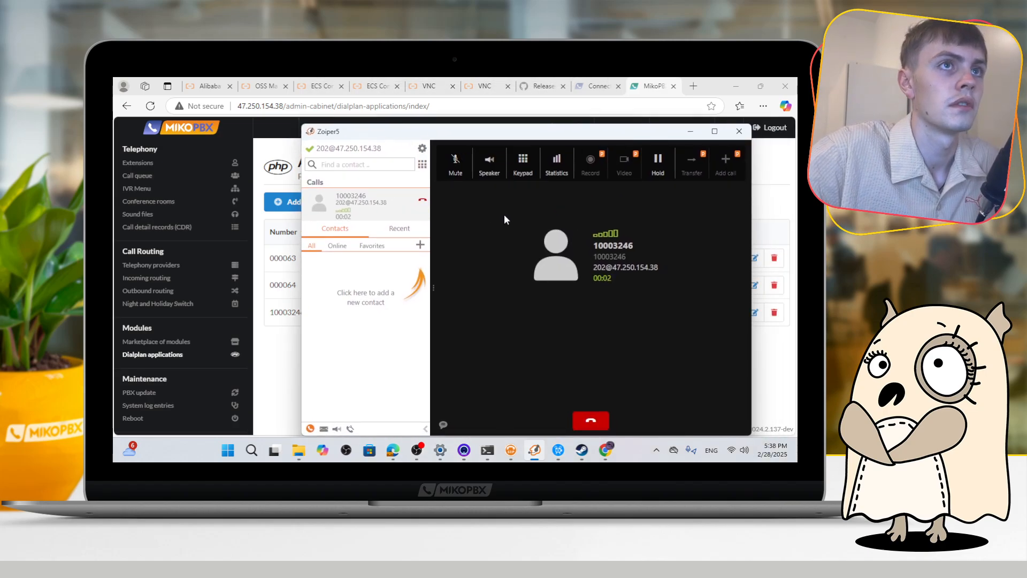
click(591, 420)
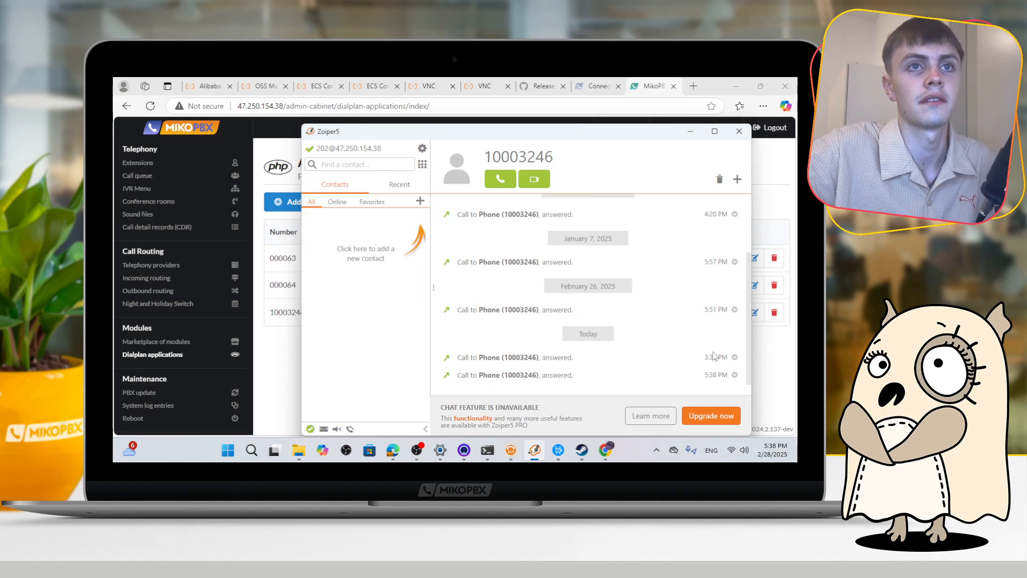
click(760, 351)
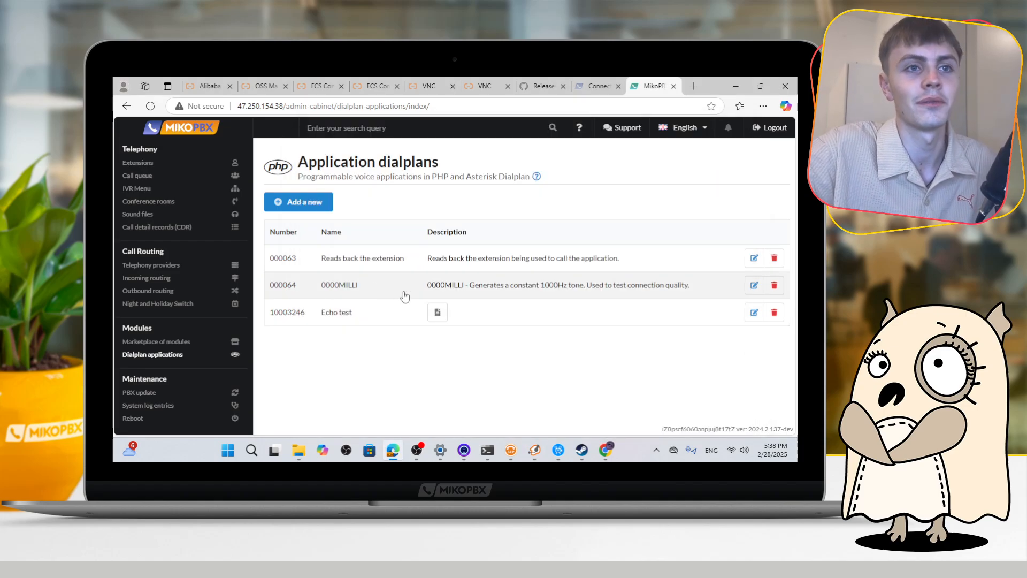